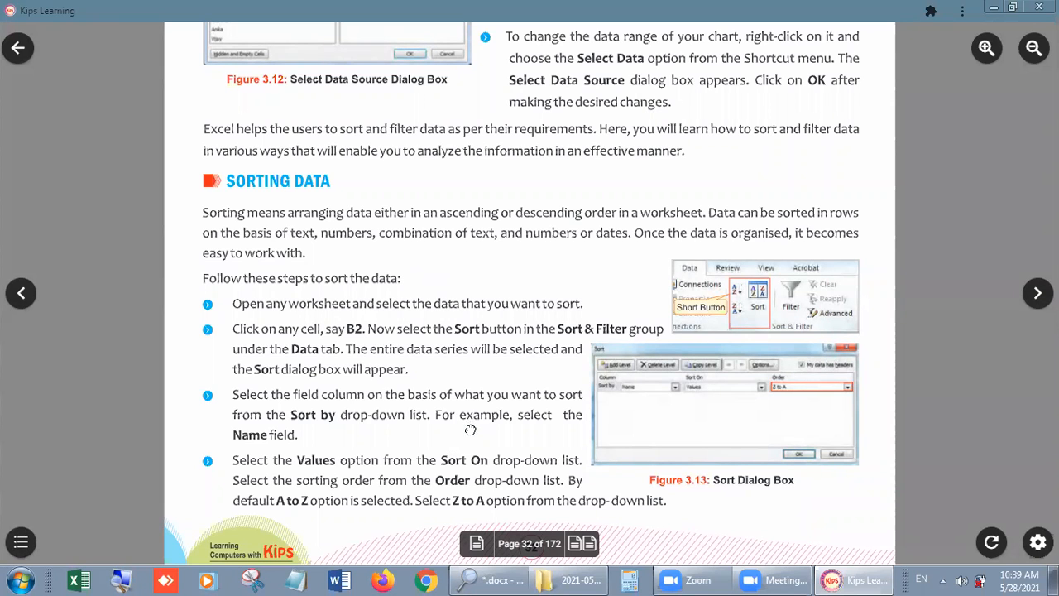
Switch to Excel and browse the computer for an existing workbook to open.
left_click_drag(481, 330, 481, 328)
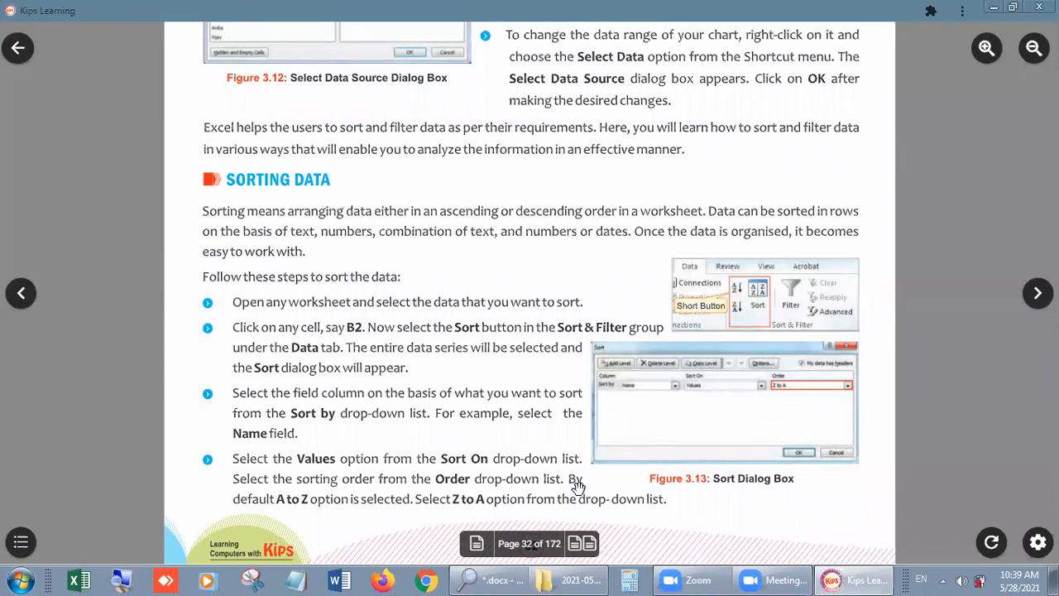
left_click(79, 580)
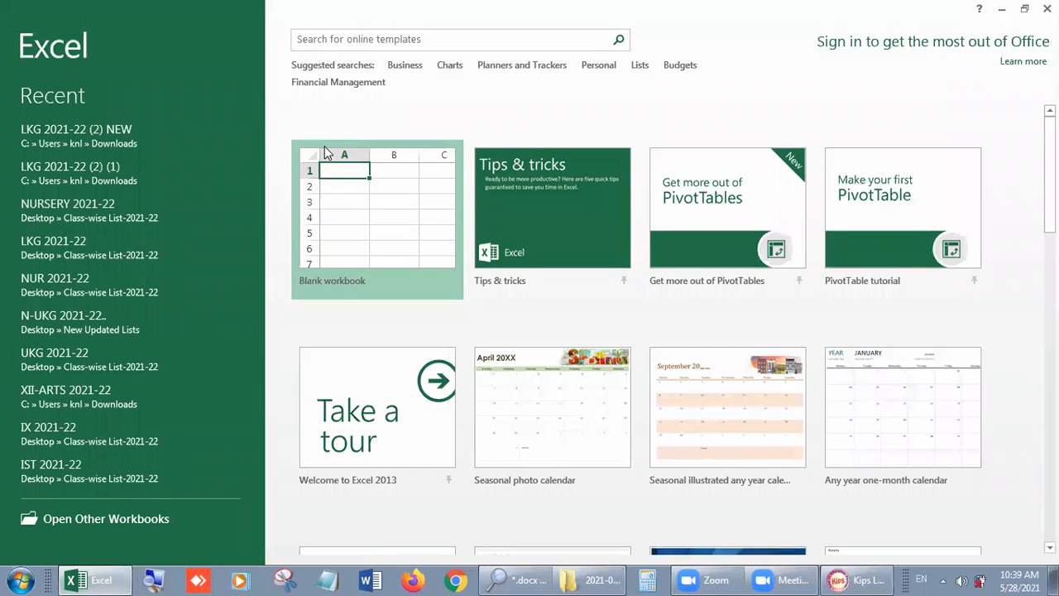
left_click(130, 519)
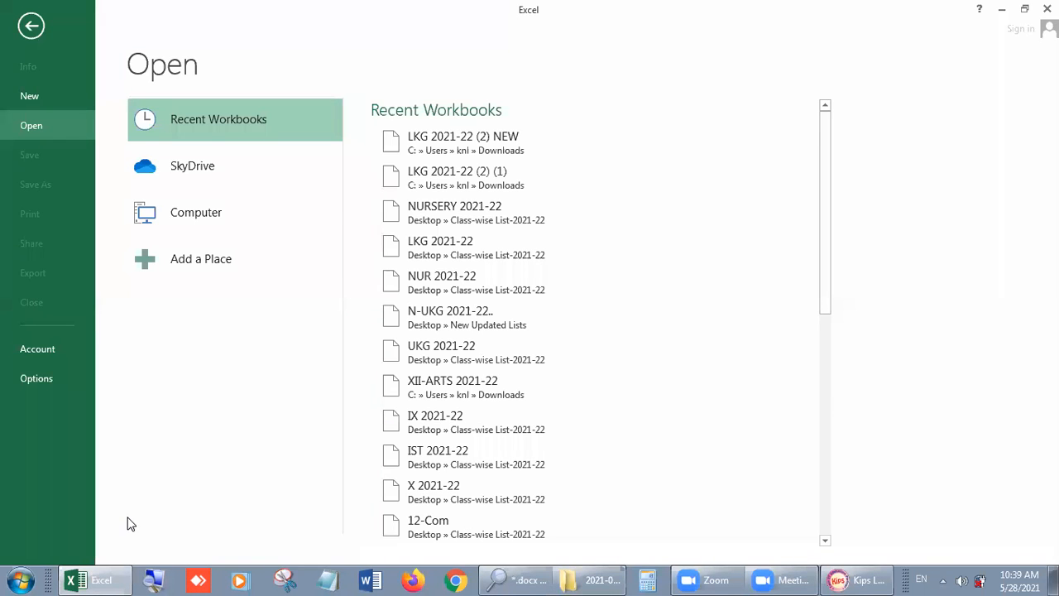
left_click_drag(828, 297, 819, 524)
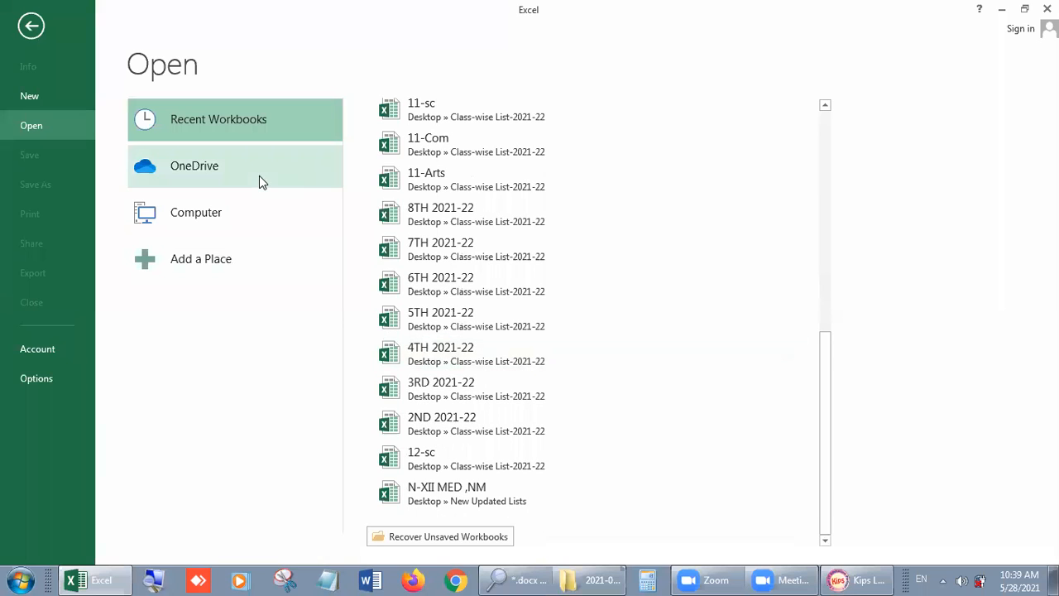
left_click(235, 214)
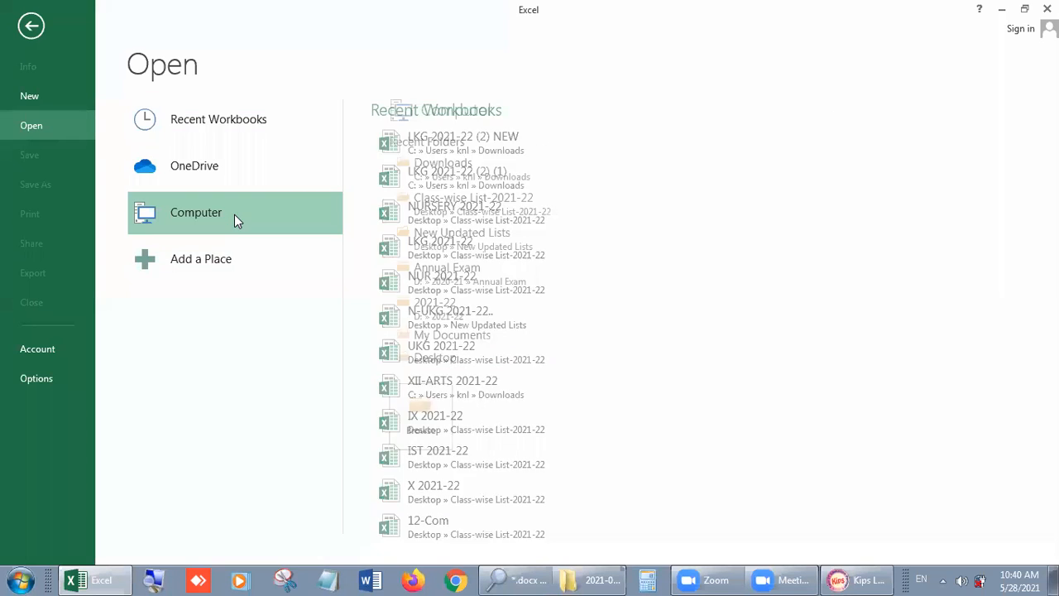
left_click(413, 413)
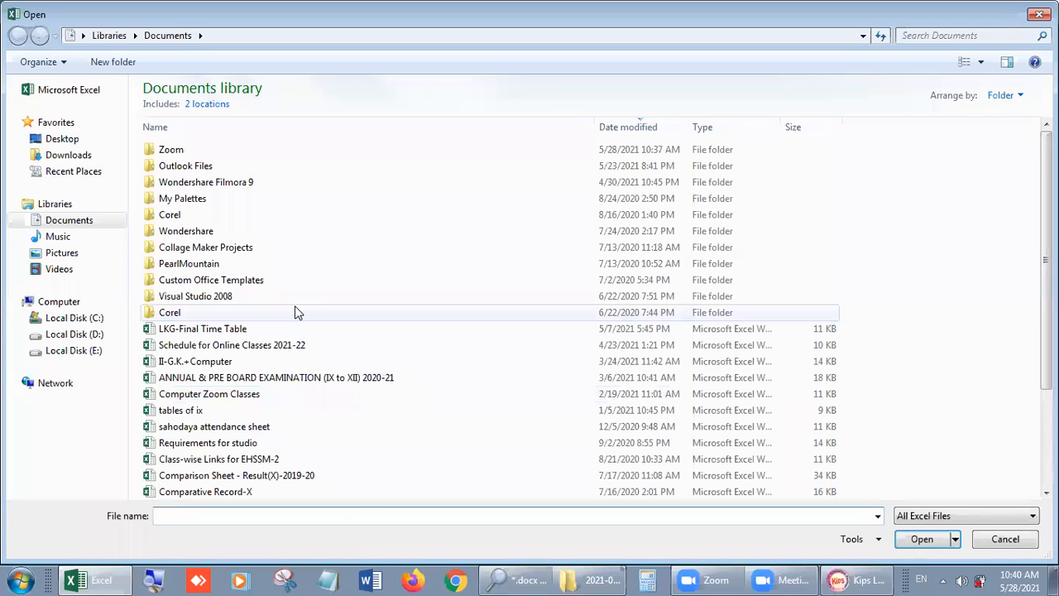
Go to the 2017-18 folder on Local Disk (D:).
left_click(97, 335)
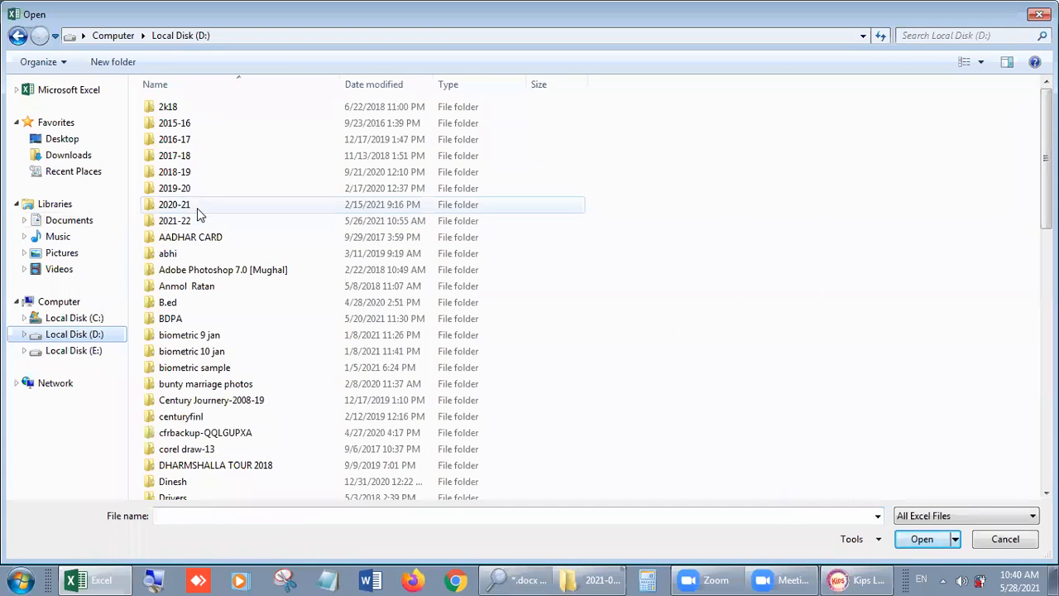
double_click(199, 207)
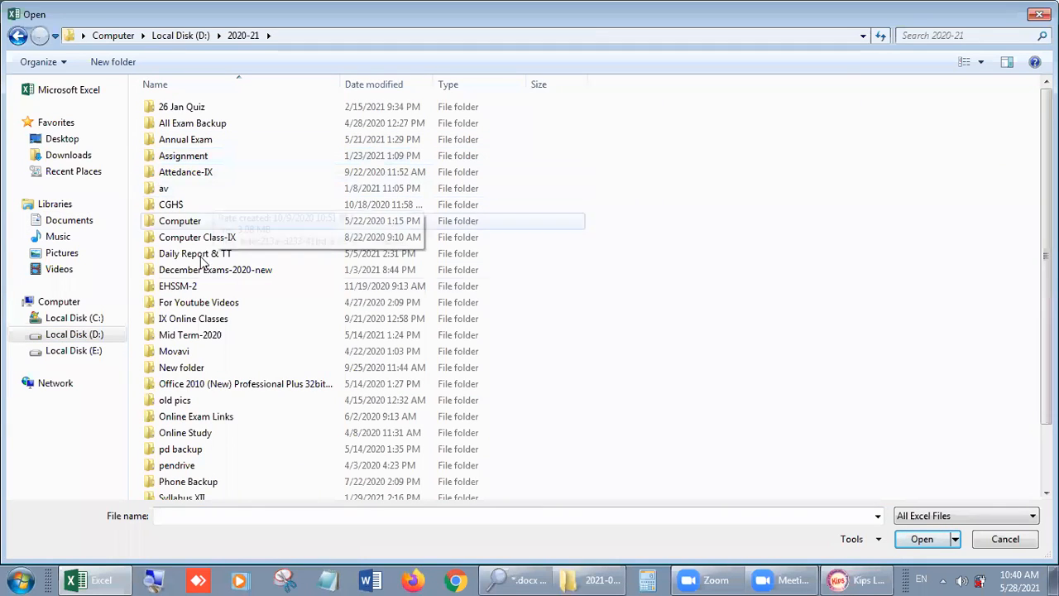
left_click(99, 335)
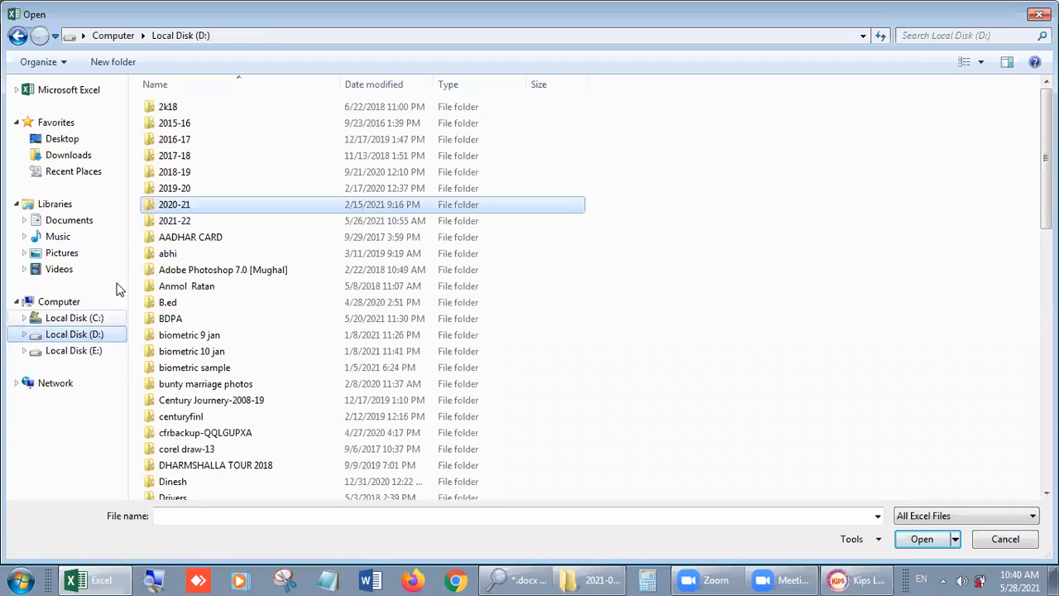
double_click(210, 159)
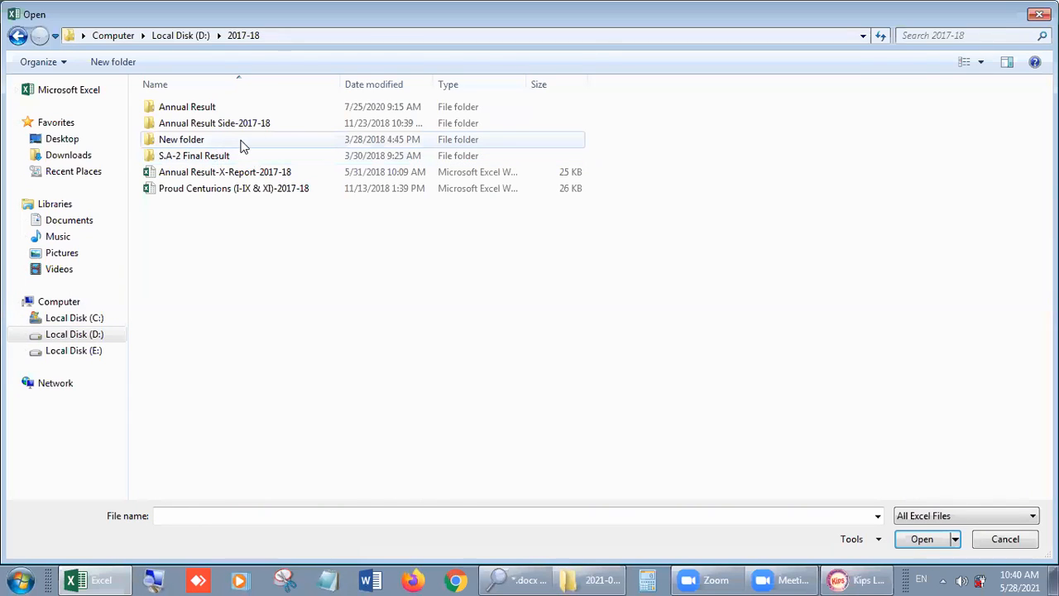
double_click(236, 124)
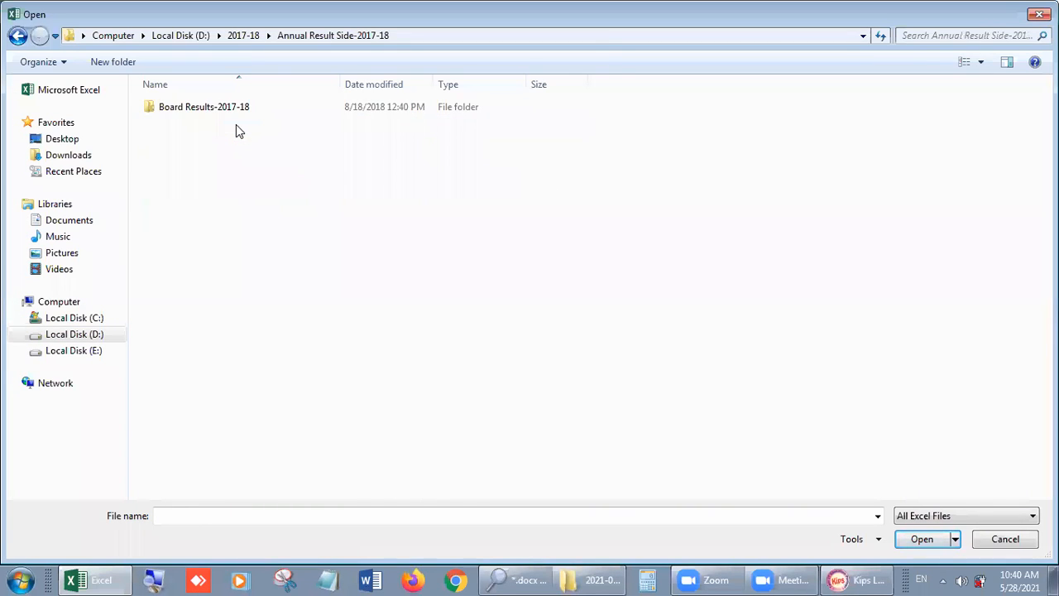
double_click(233, 110)
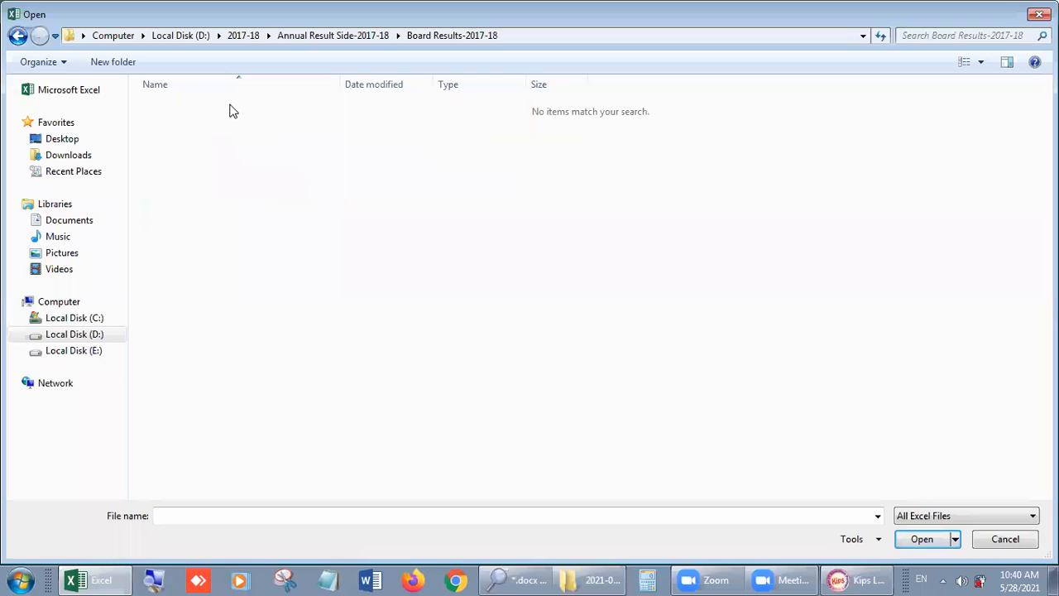
left_click(18, 36)
left_click(17, 35)
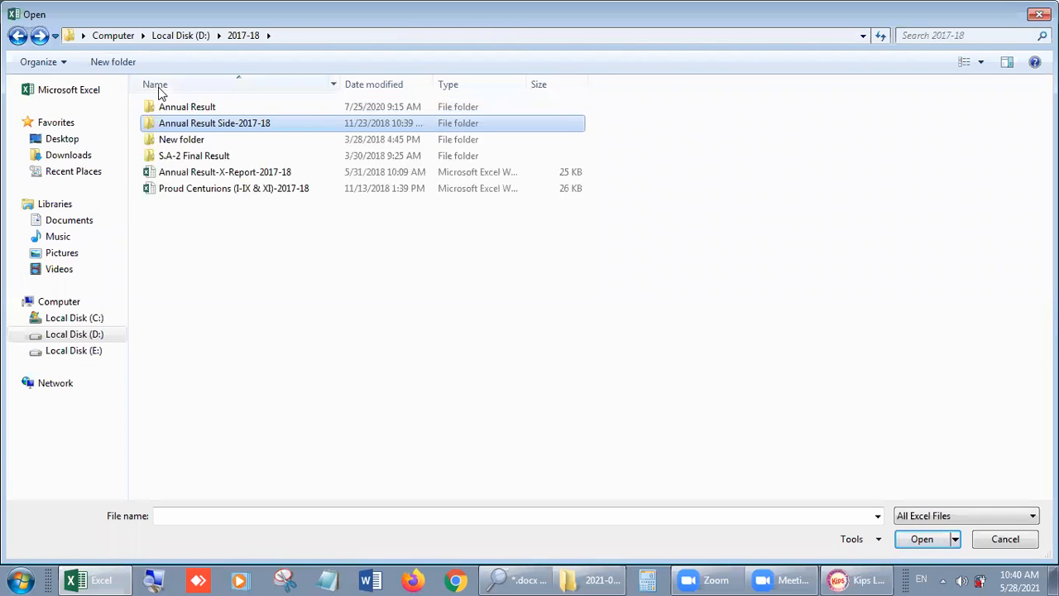
Open the workbook CBSE RESULT X 2017-18 from the Annual Result folder.
left_click(182, 110)
double_click(184, 113)
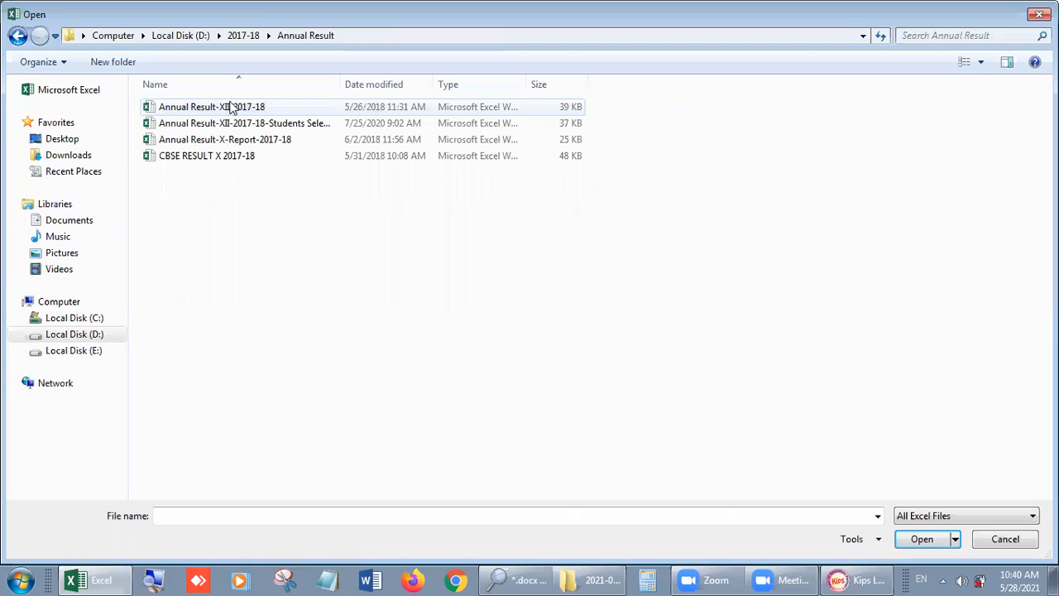
double_click(220, 159)
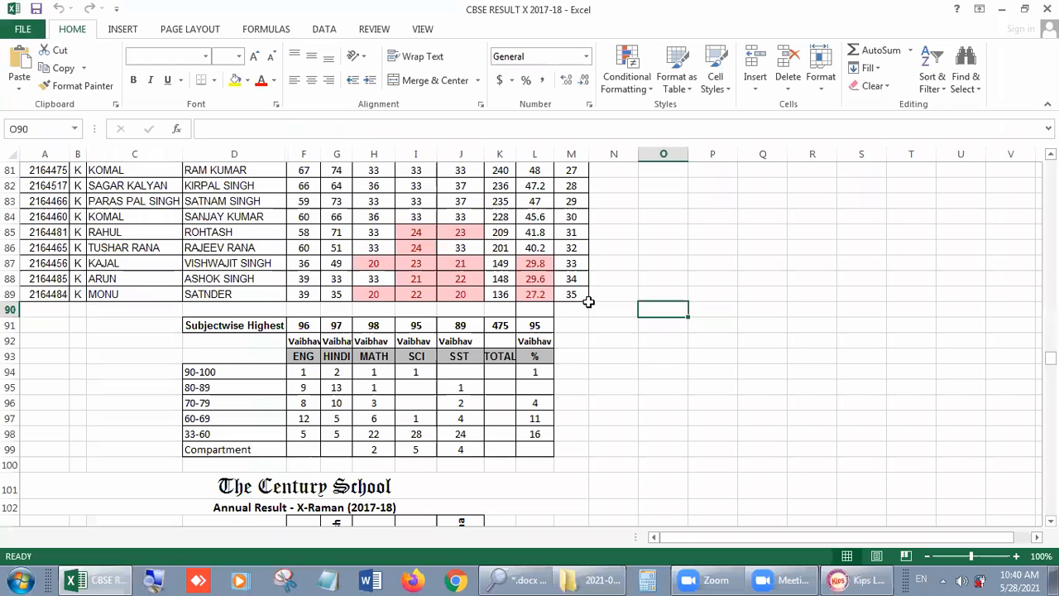
Copy rows 3 to 17 of the CLASS X sheet and paste them into a new worksheet.
left_click_drag(1049, 386, 1049, 188)
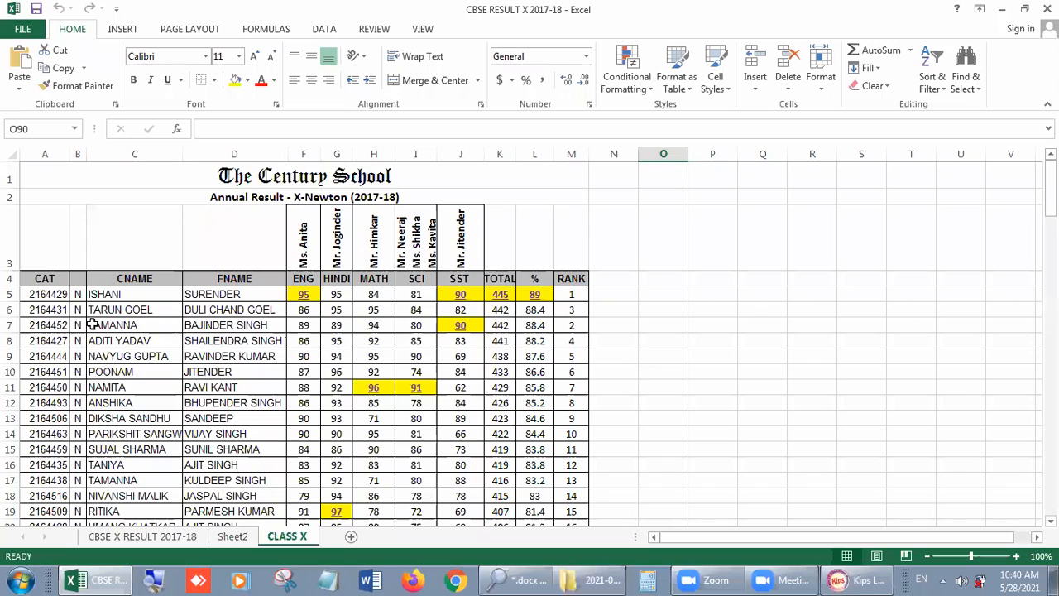
left_click_drag(10, 279, 58, 491)
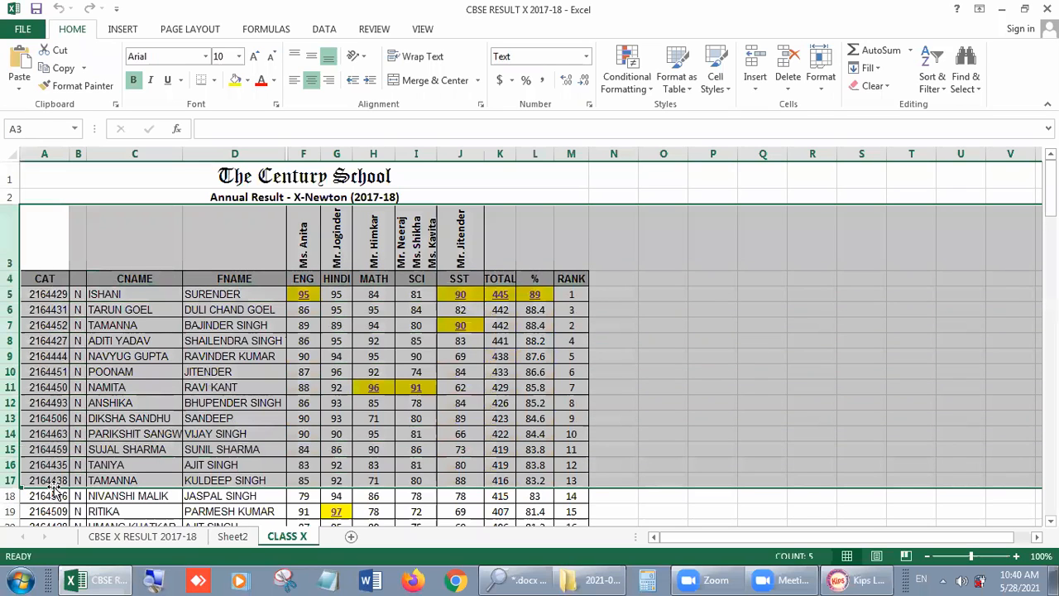
key("ctrl+c")
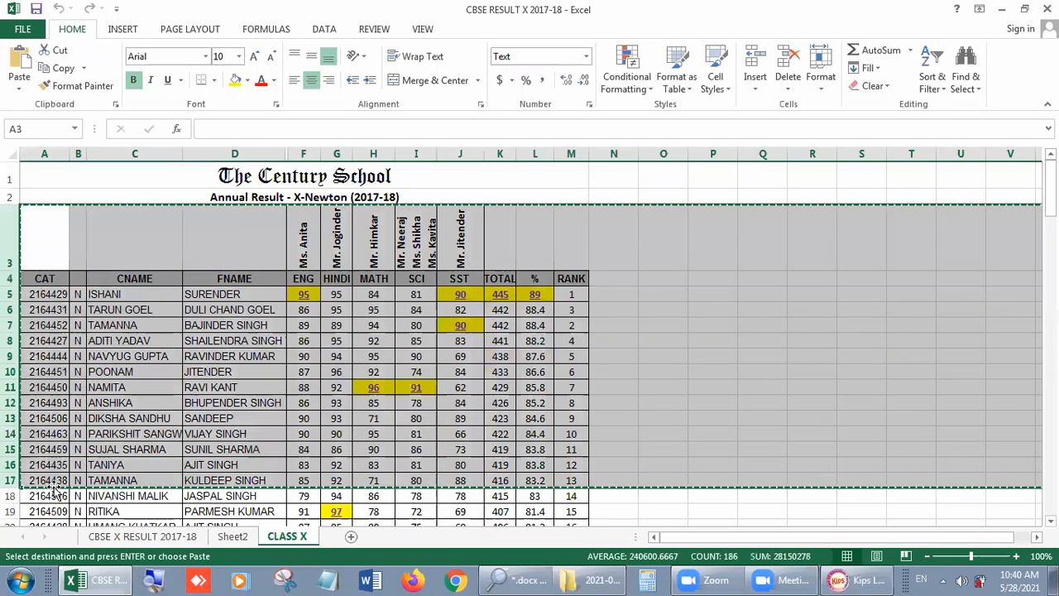
left_click(351, 536)
key("ctrl+v")
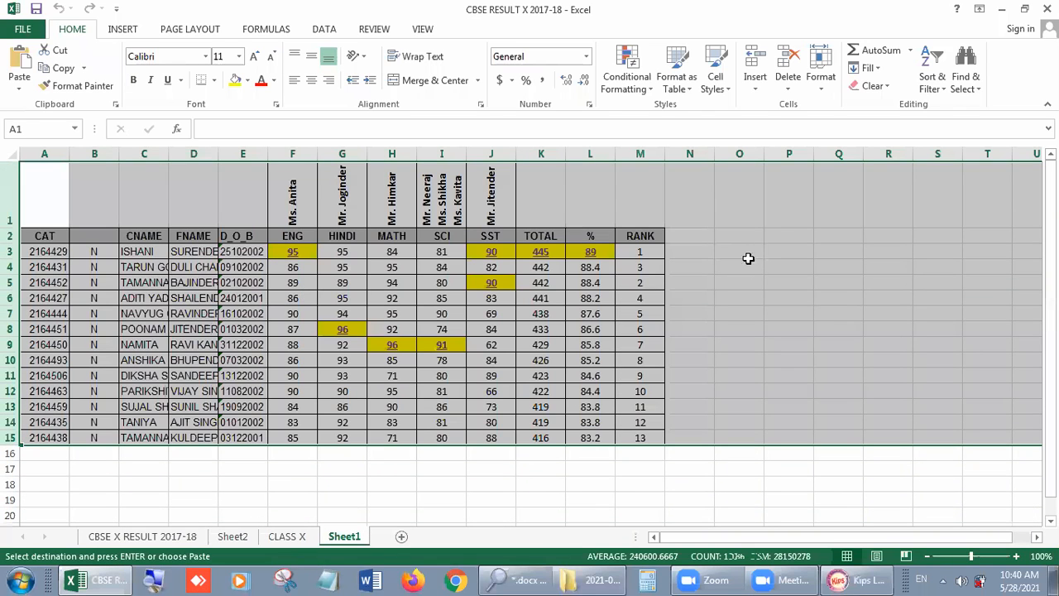
Auto-fit the CNAME and FNAME columns to their contents.
left_click(749, 286)
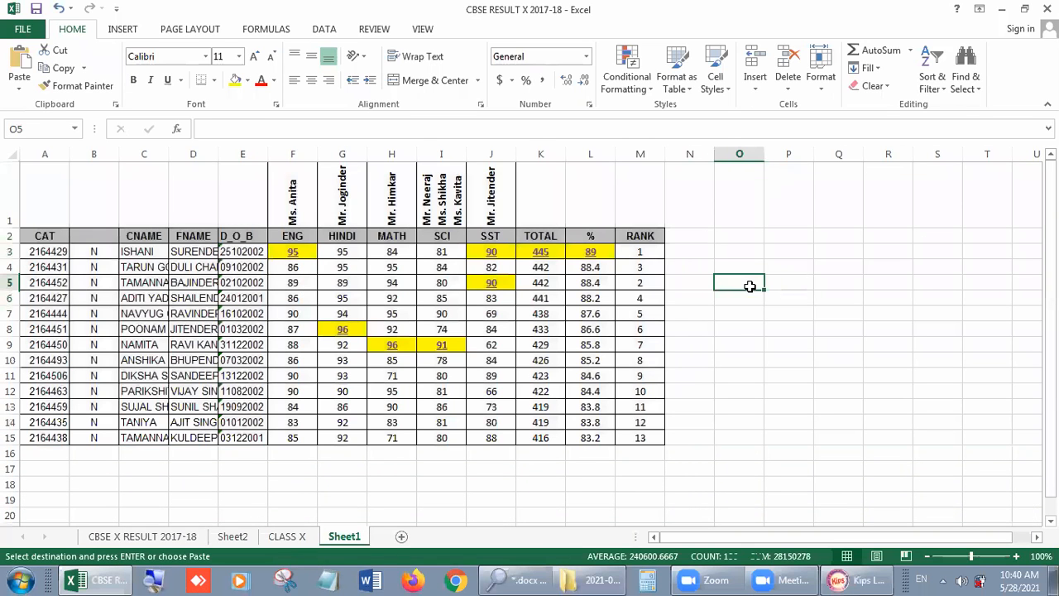
double_click(169, 154)
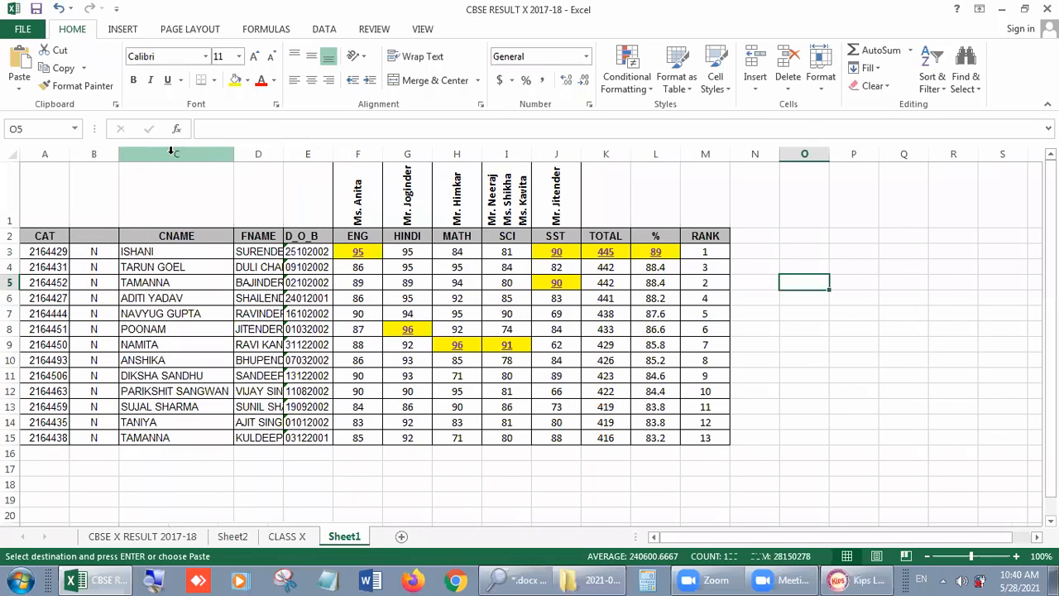
double_click(283, 154)
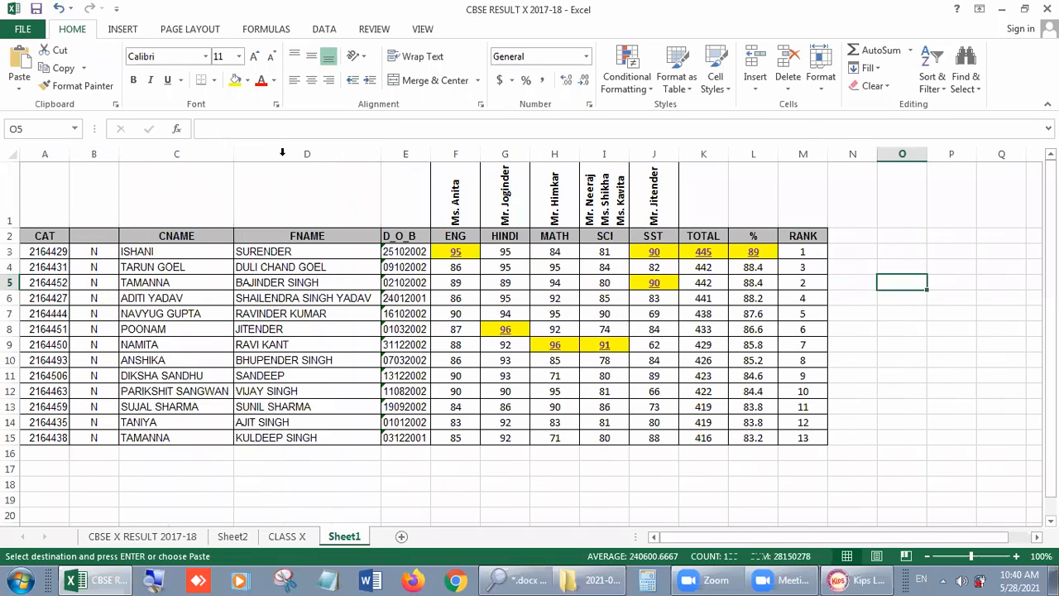
left_click(12, 251)
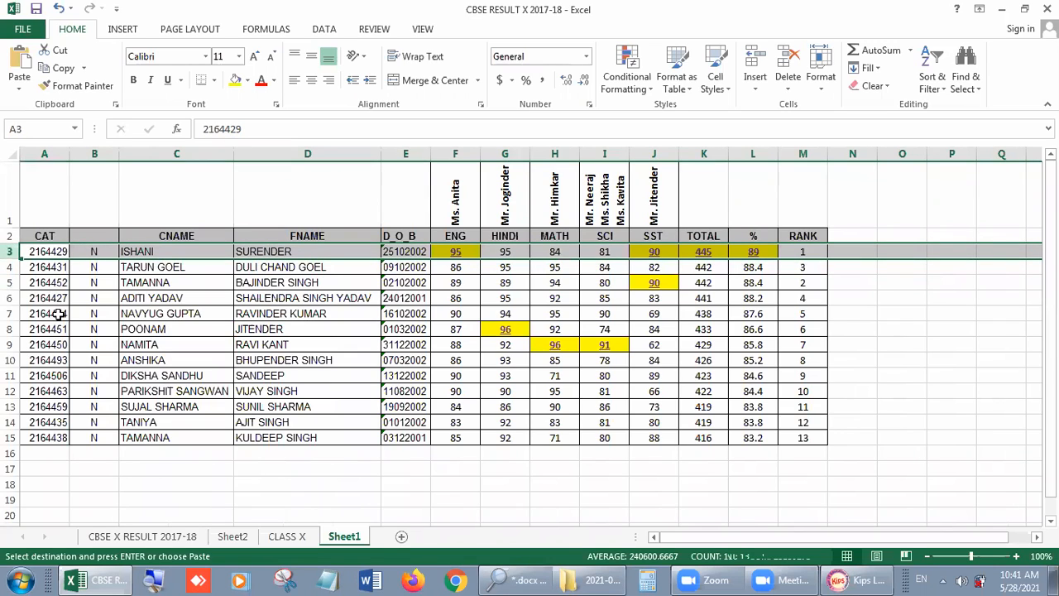
left_click(739, 486)
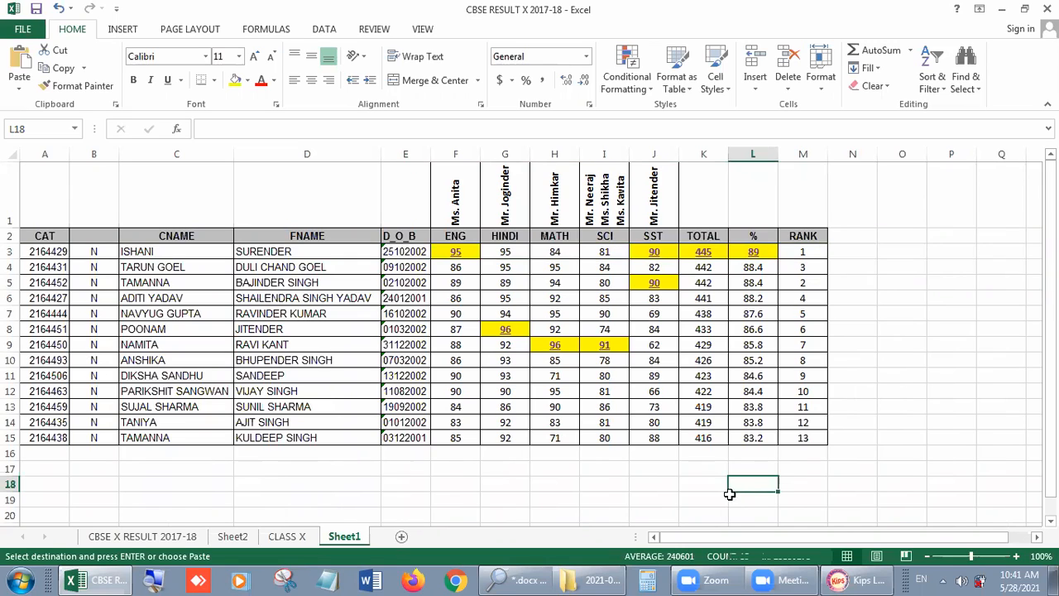
left_click(621, 507)
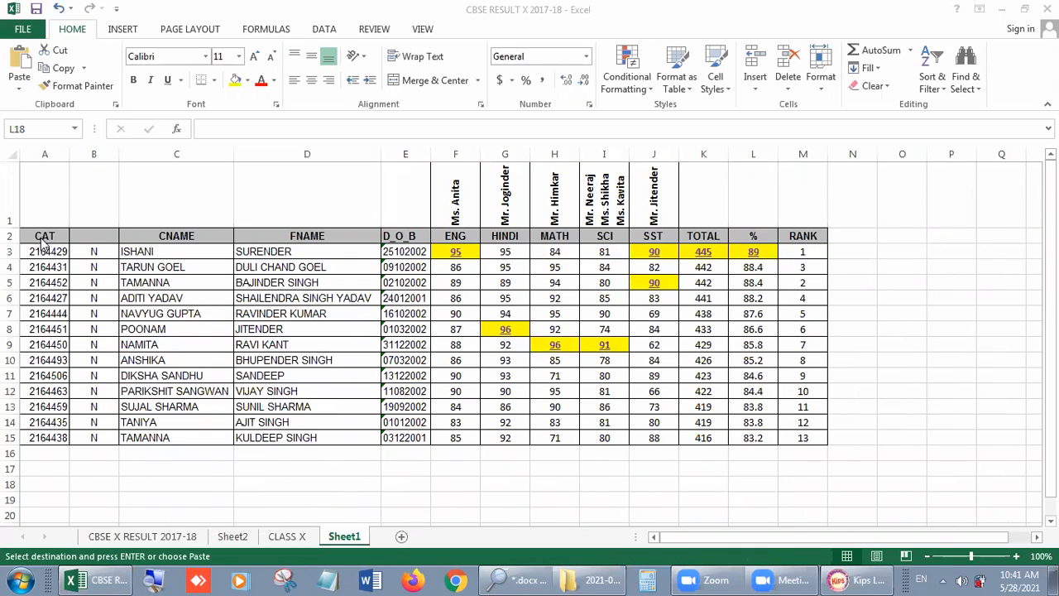
left_click(11, 236)
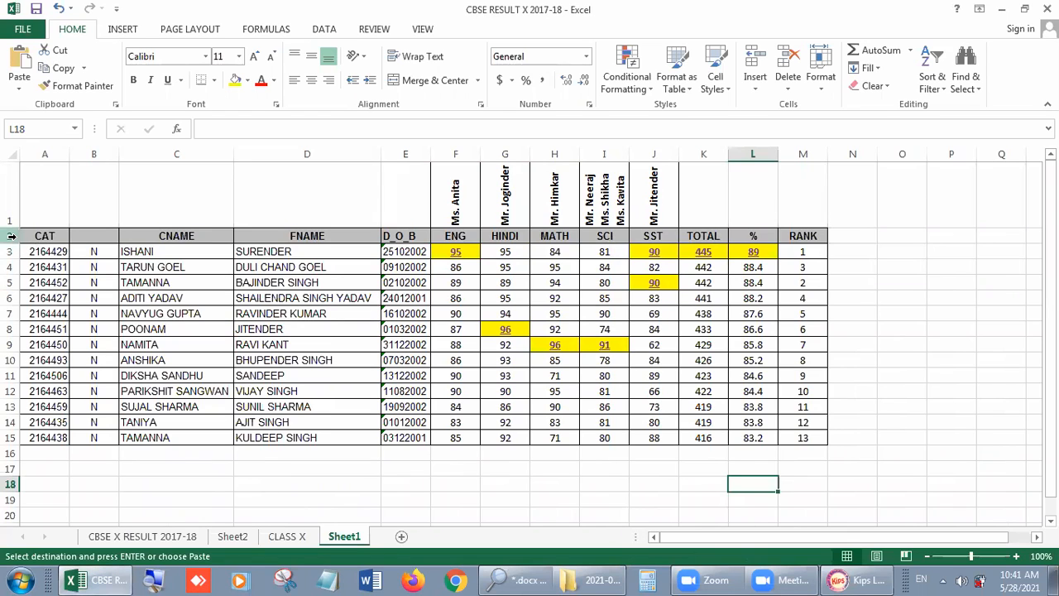
left_click_drag(11, 237, 43, 439)
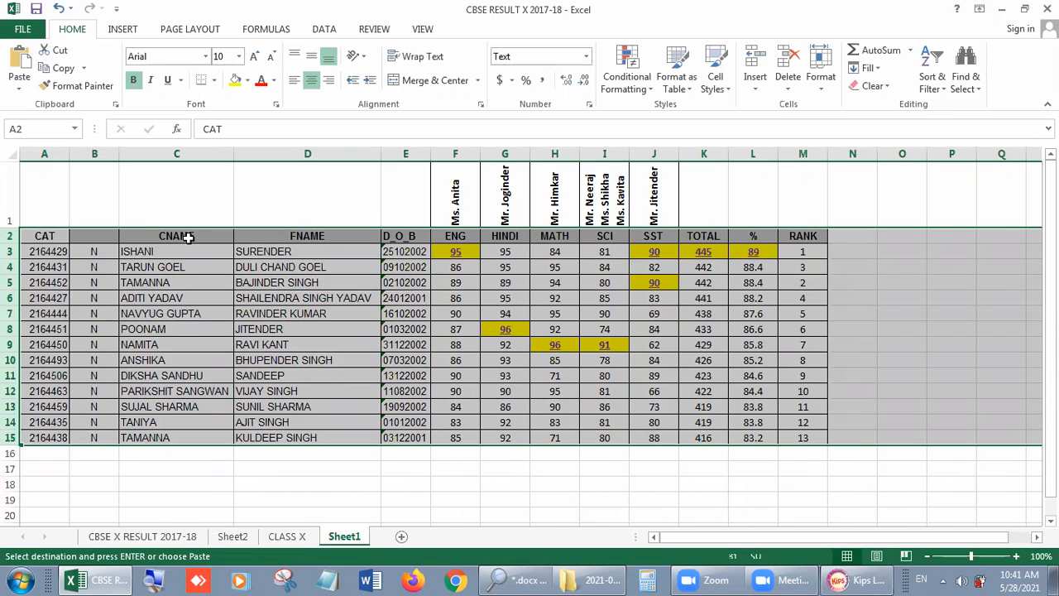
left_click(176, 308)
left_click_drag(11, 252, 56, 440)
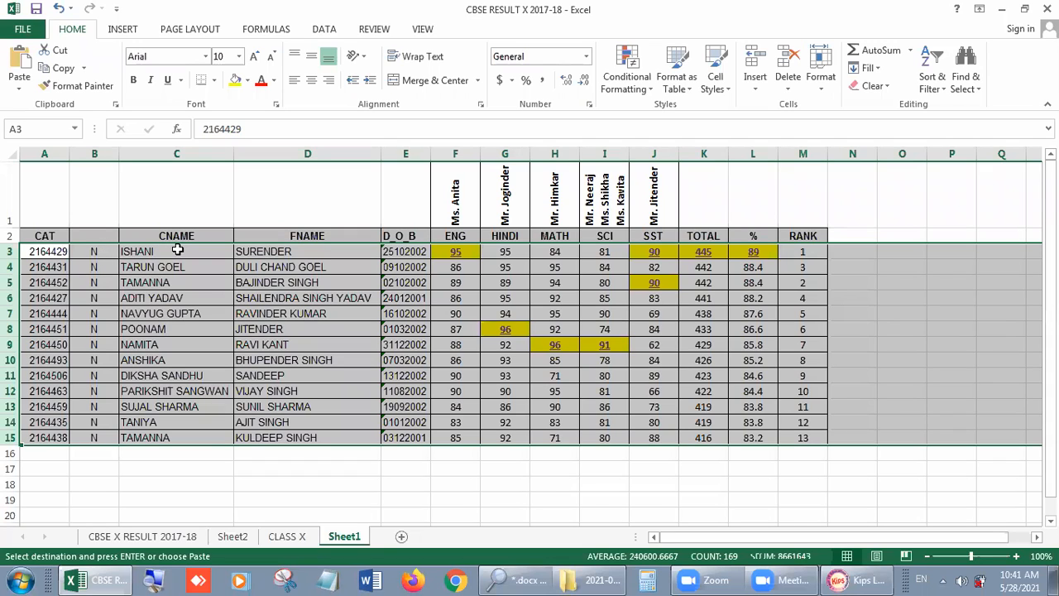
left_click(172, 328)
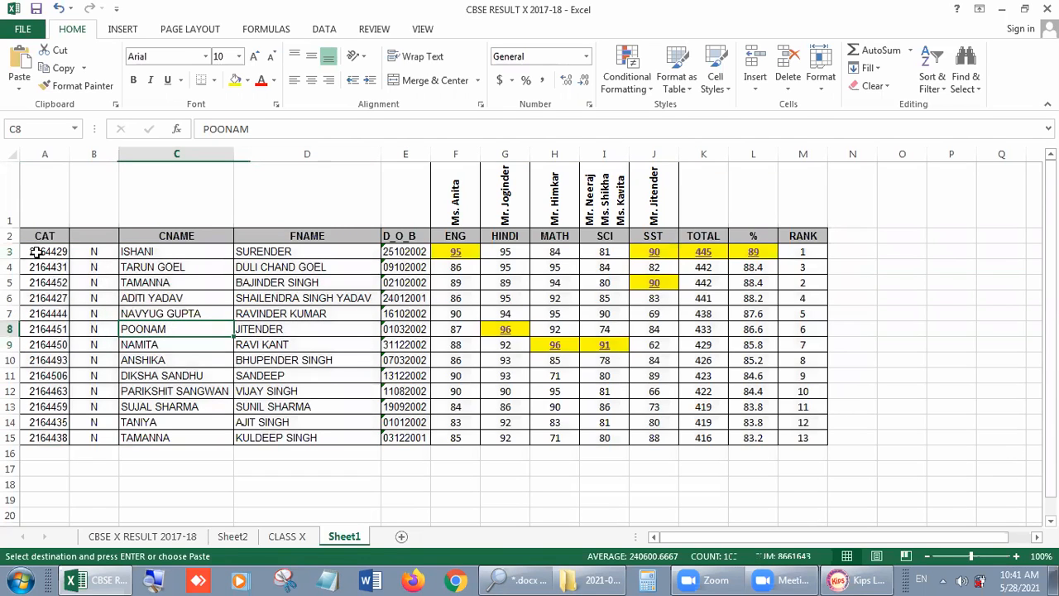
Custom sort rows 3 to 15 by the values in Column C in A to Z order.
left_click_drag(11, 252, 47, 438)
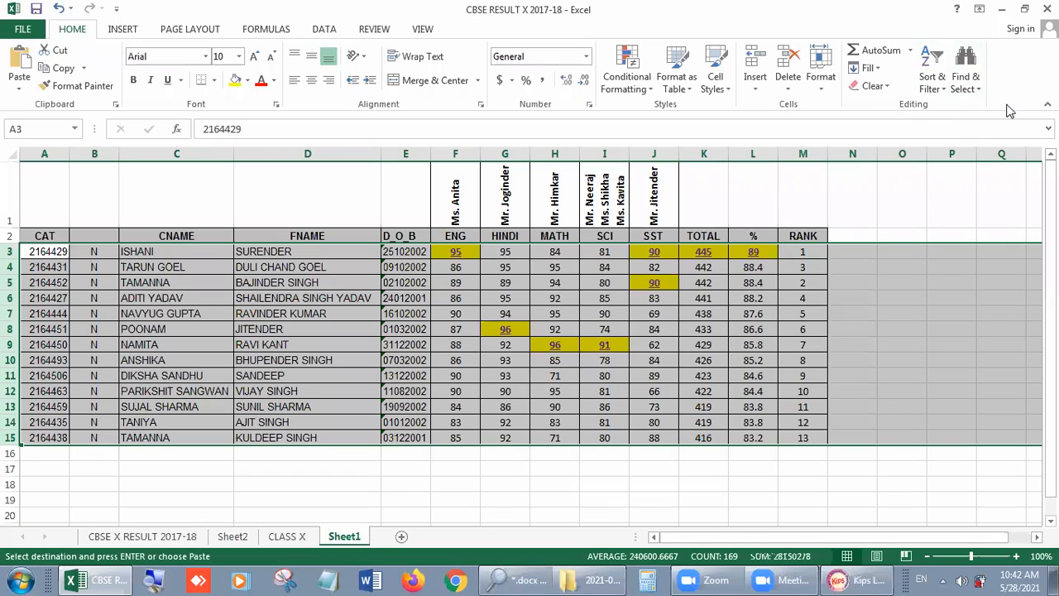
left_click(943, 89)
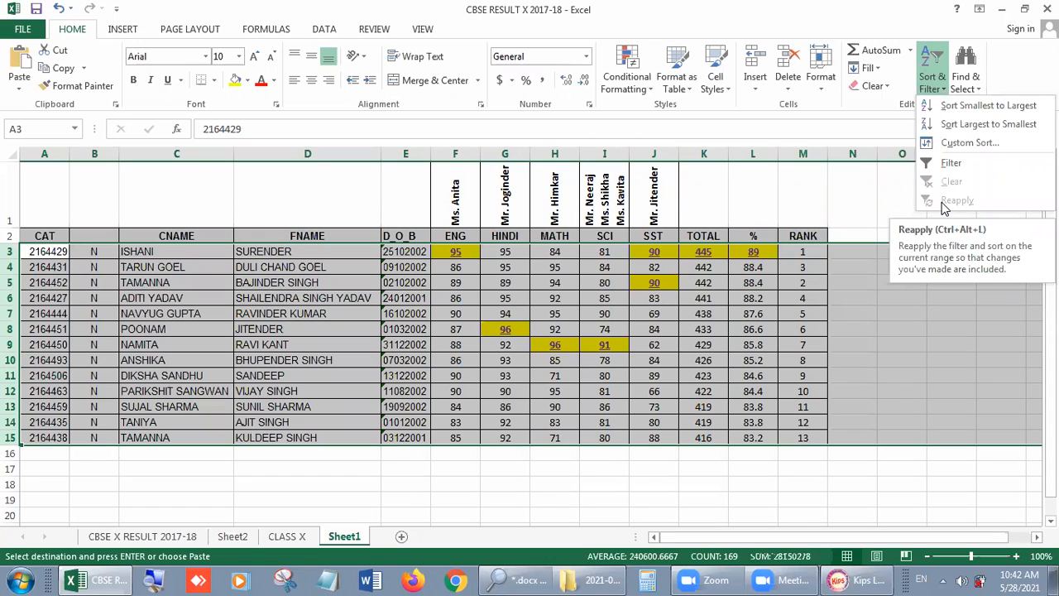
left_click(981, 143)
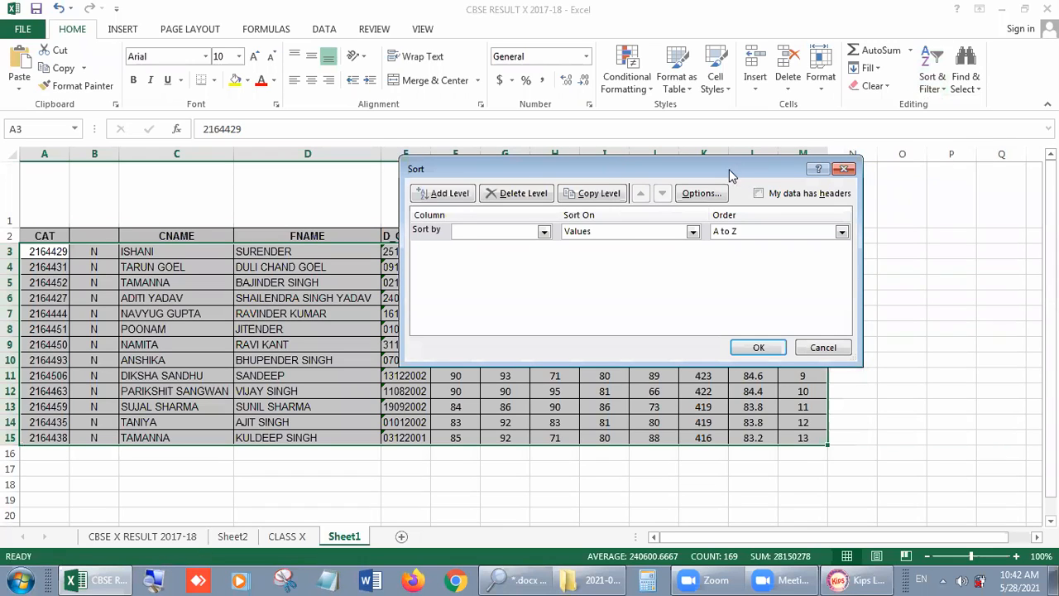
left_click_drag(729, 168, 603, 180)
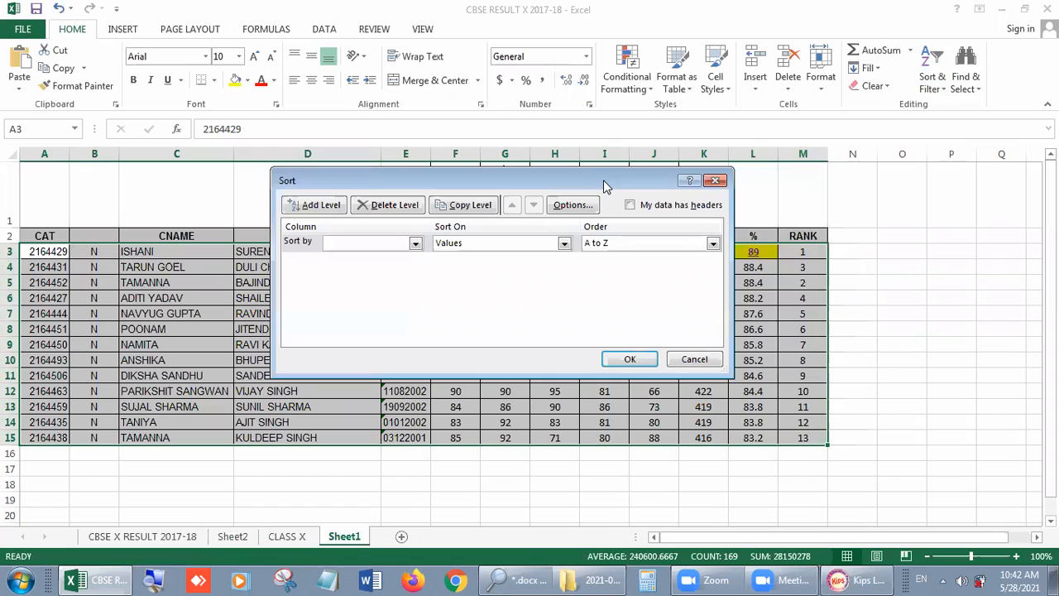
left_click(415, 245)
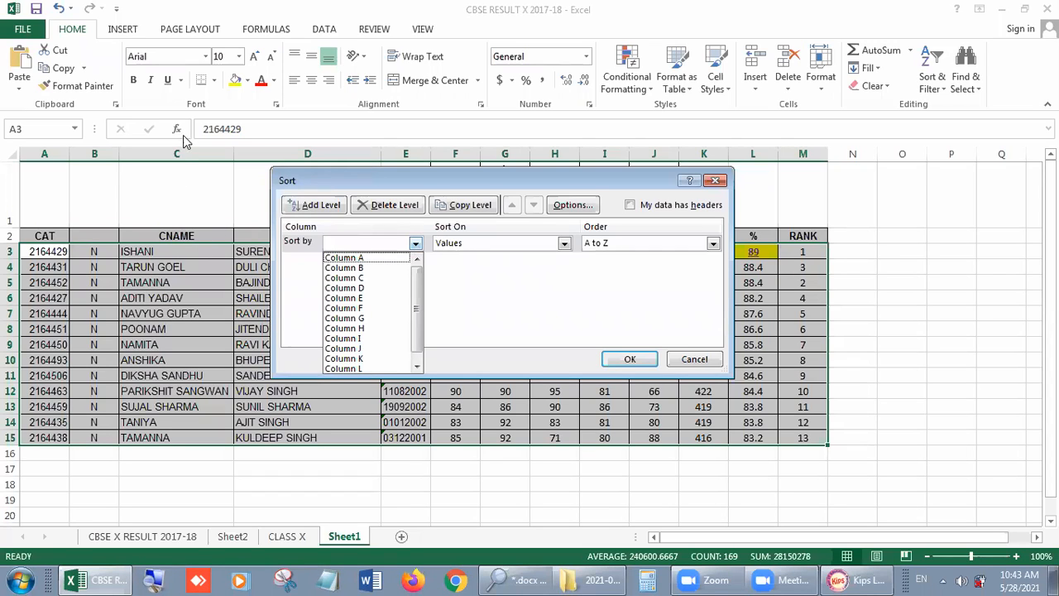
left_click(367, 278)
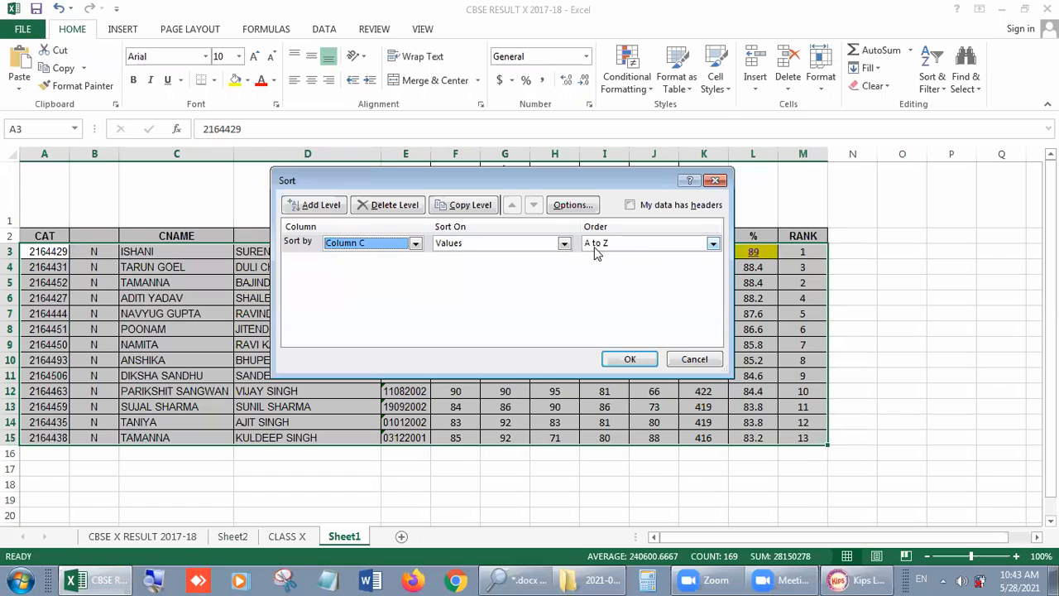
left_click(712, 243)
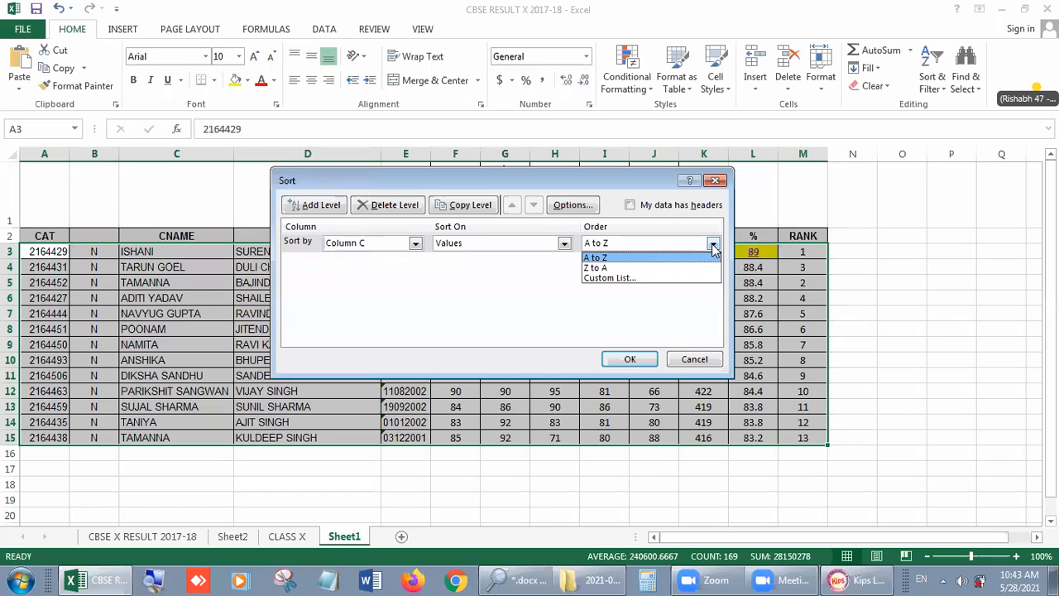
left_click(649, 258)
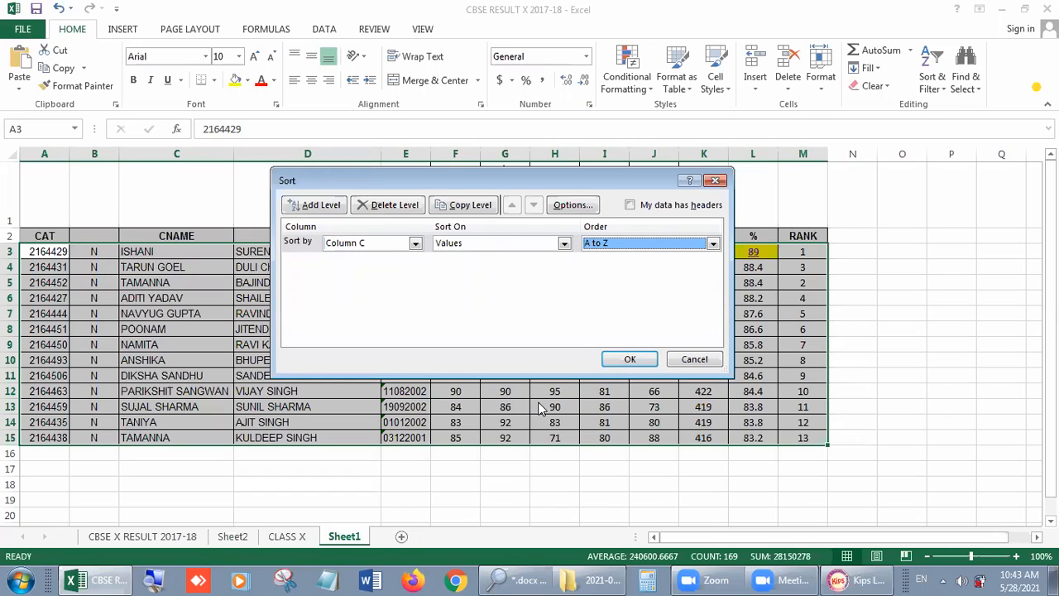
left_click(625, 358)
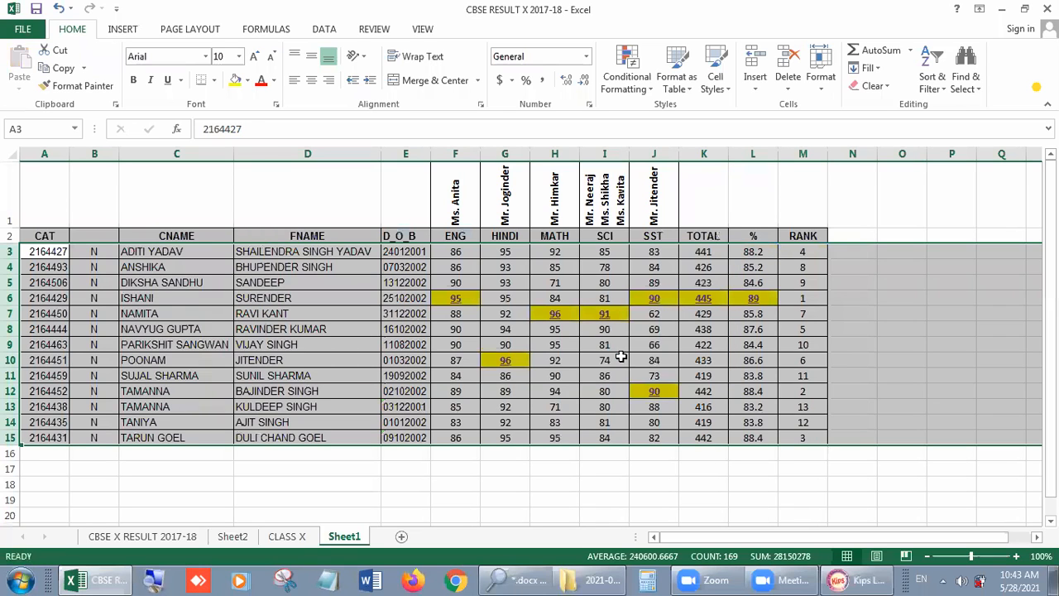
left_click(205, 278)
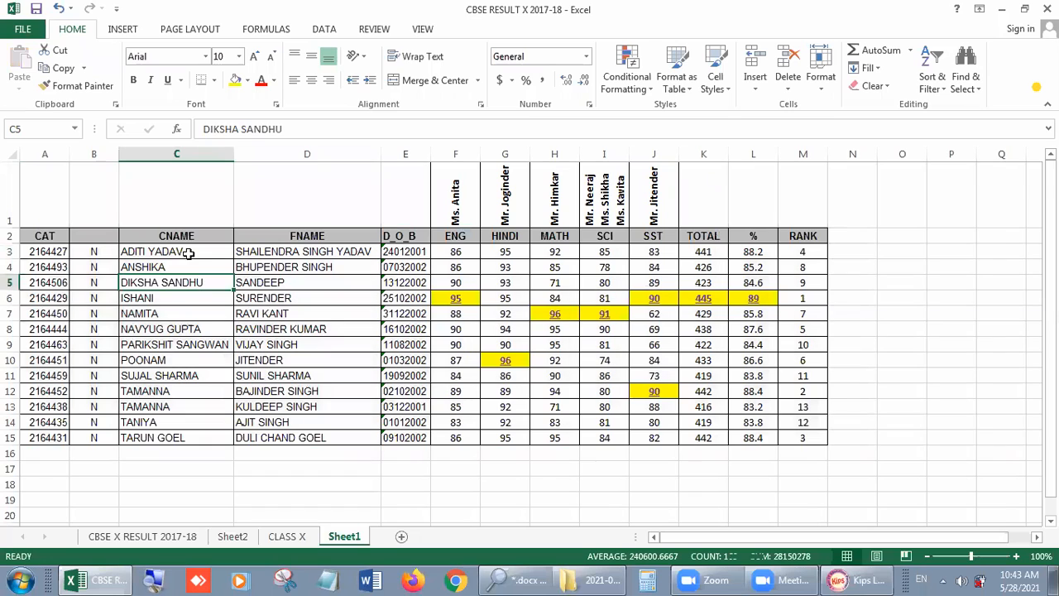
left_click(188, 253)
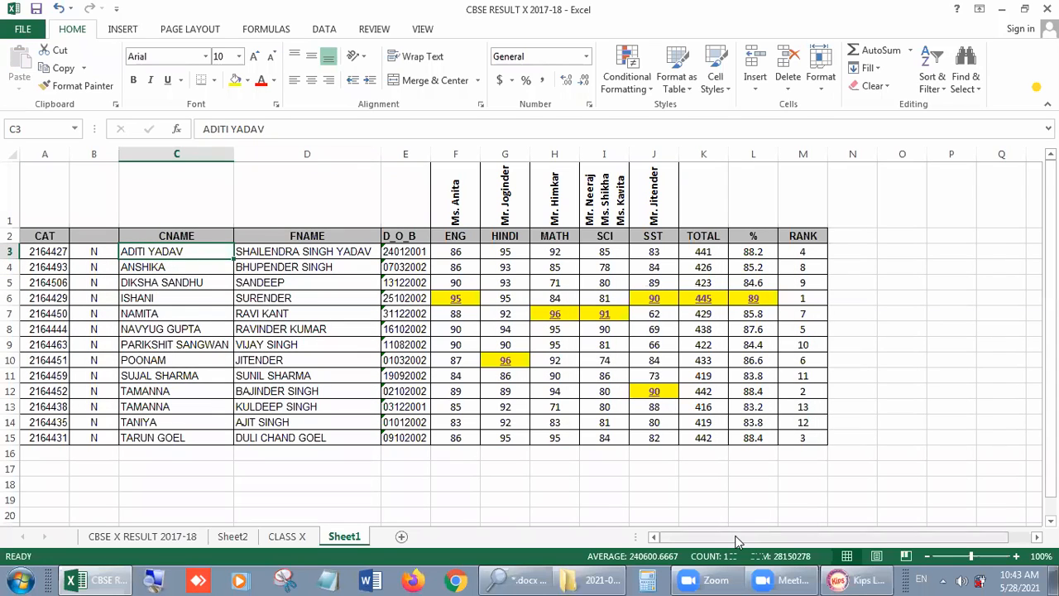
left_click(312, 578)
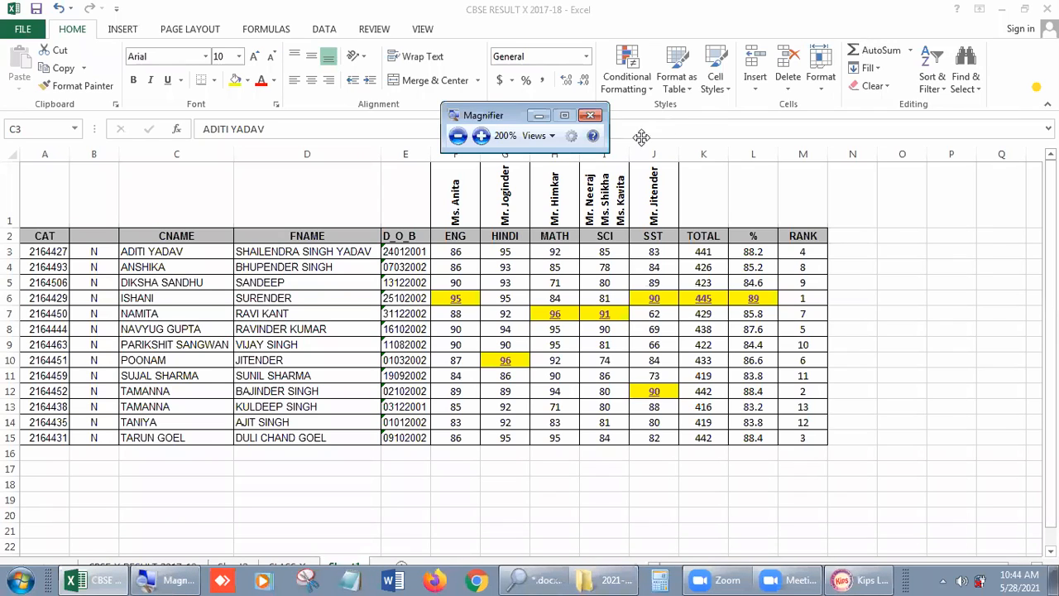
left_click(589, 115)
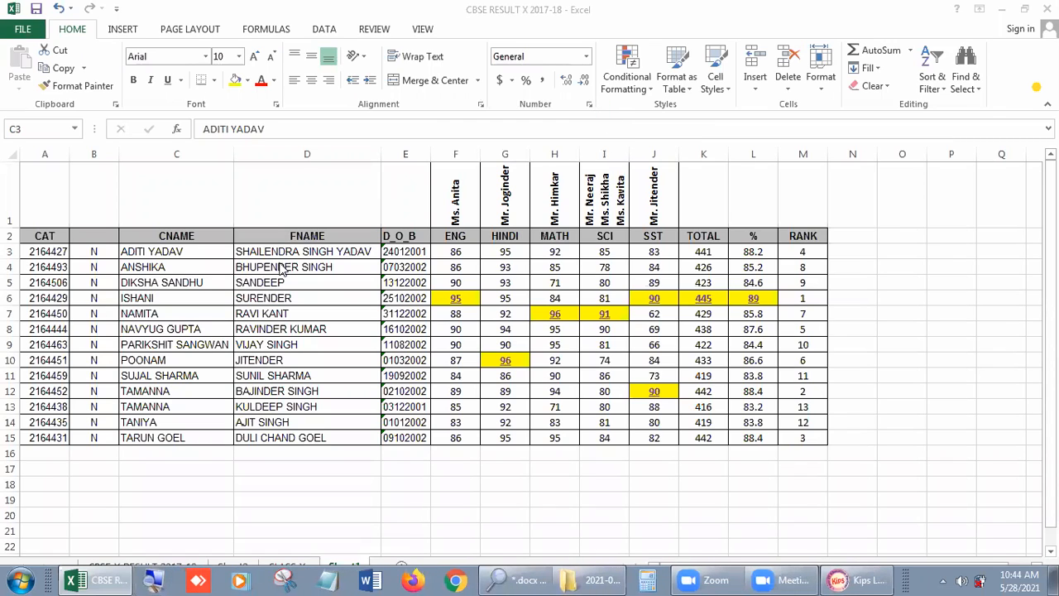
Examine the order of the student names in the CNAME column from row 3 down to row 15 and back.
left_click(170, 251)
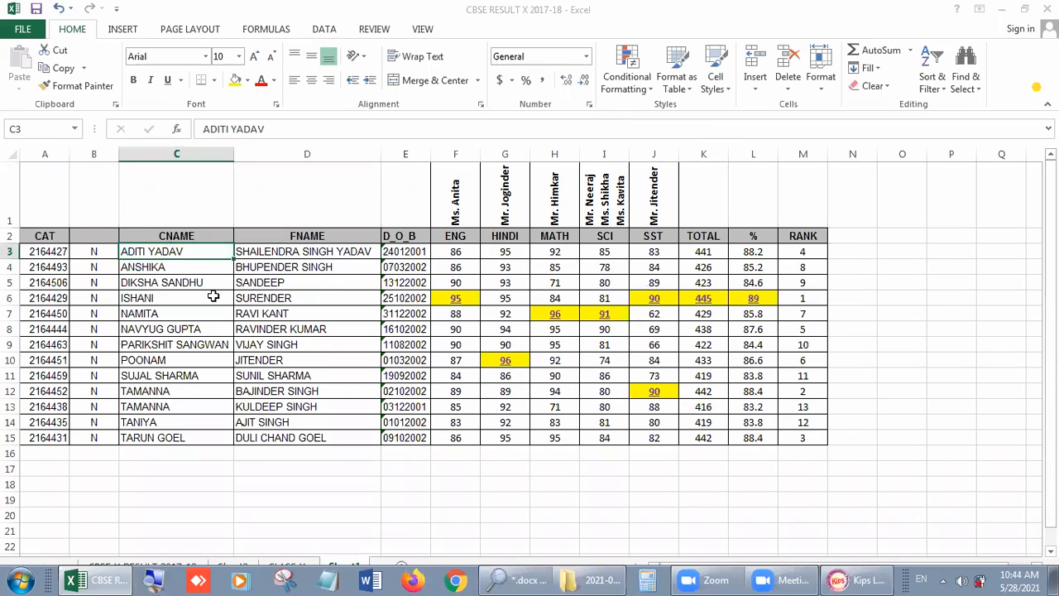
left_click(171, 268)
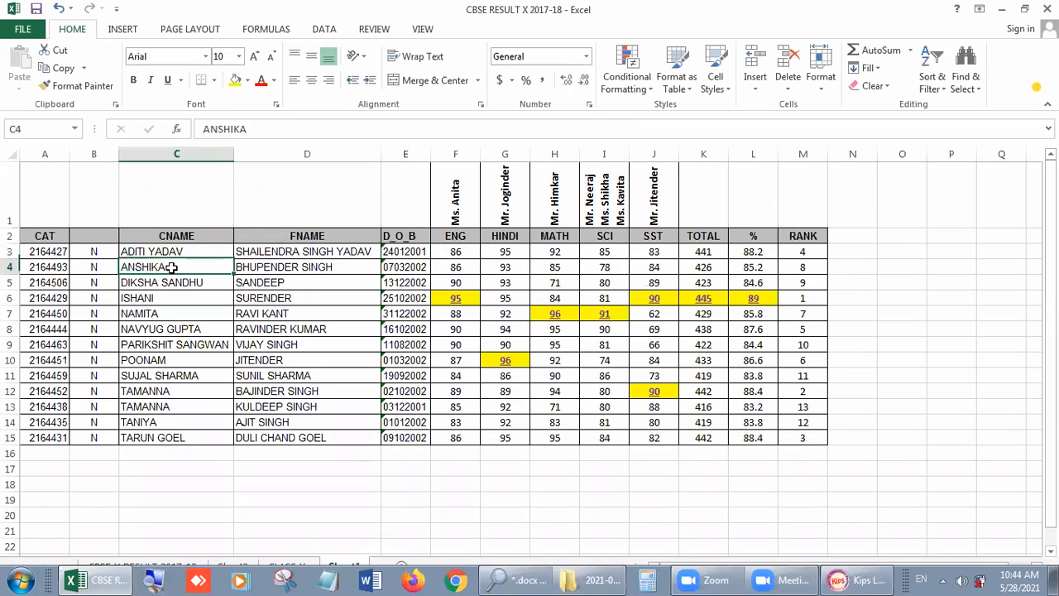
key("Down")
key("Down")
key("Down")
key("Down")
key("Down")
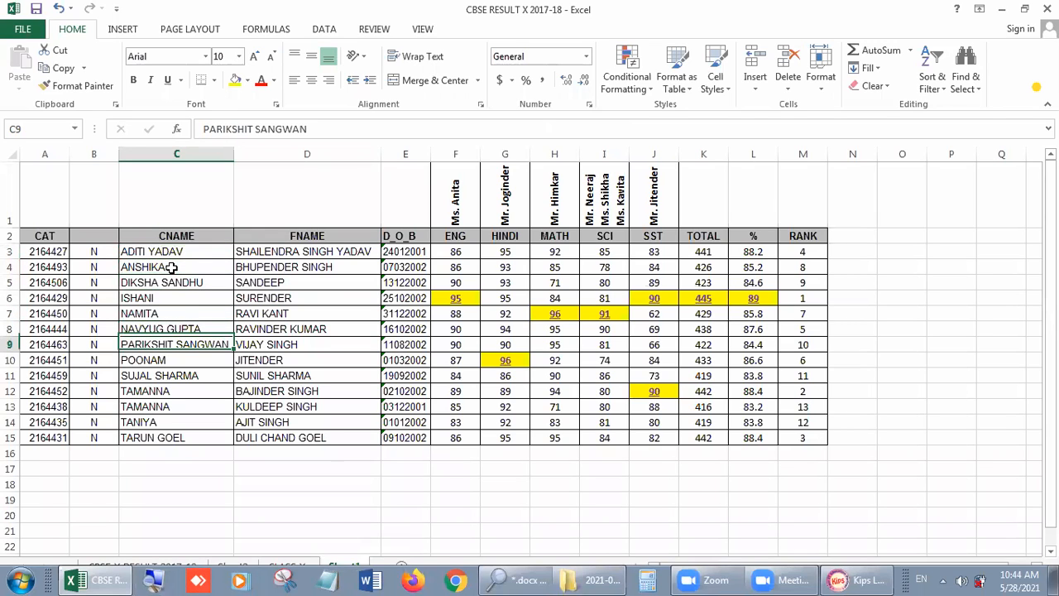
key("Down")
key("Down")
key("Down")
key("Down")
key("Down")
key("Down")
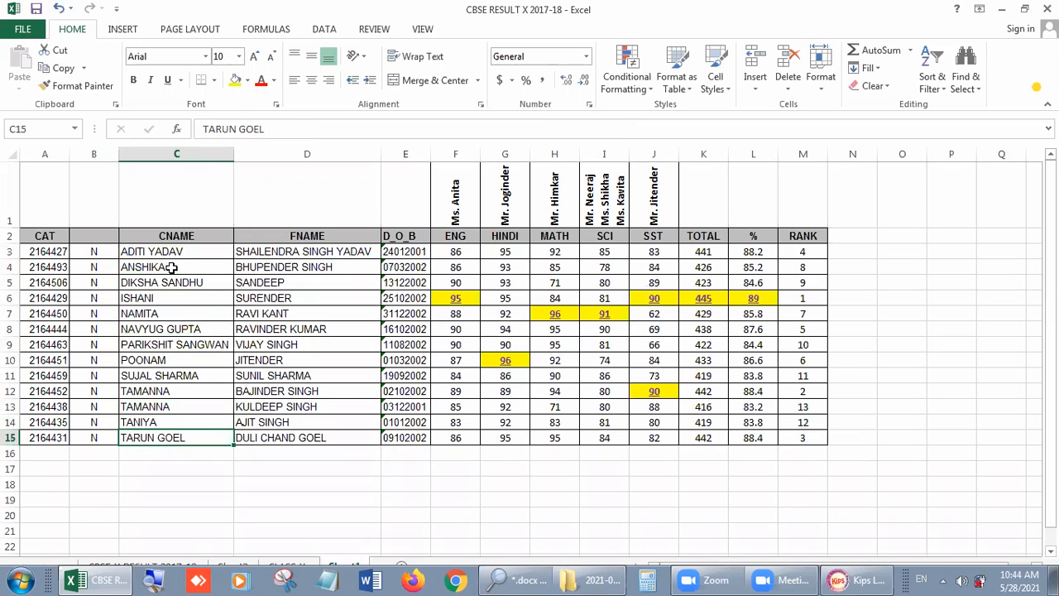
key("Up")
key("Up")
key("Up")
key("Up")
key("Up")
key("Up")
key("Up")
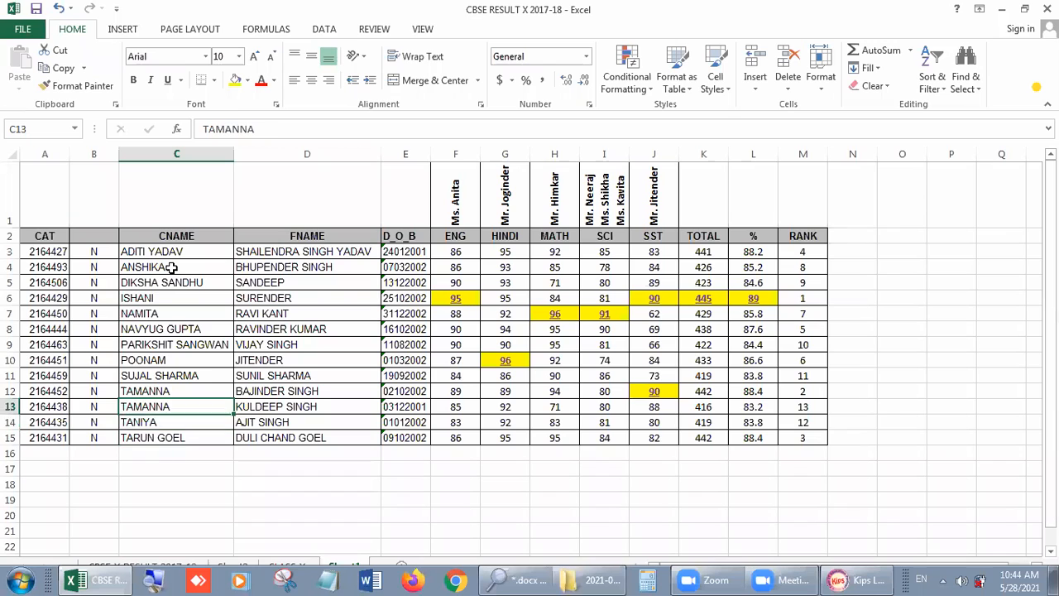
key("Up")
key("Up")
key("Up")
key("Up")
key("Up")
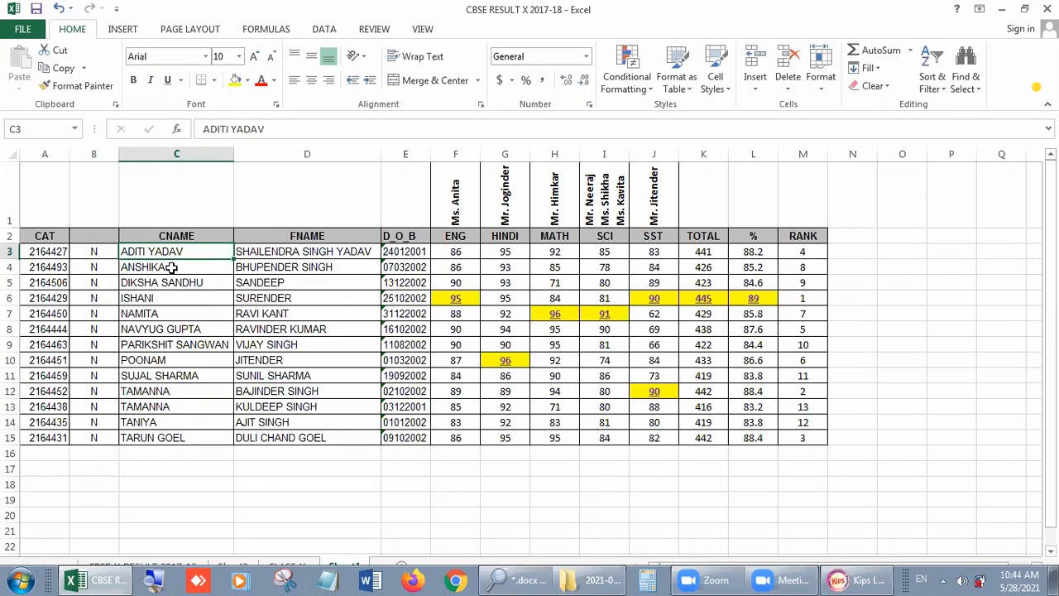
Custom sort rows 3 to 15 by the values in Column C in Z to A order.
left_click_drag(9, 251, 63, 438)
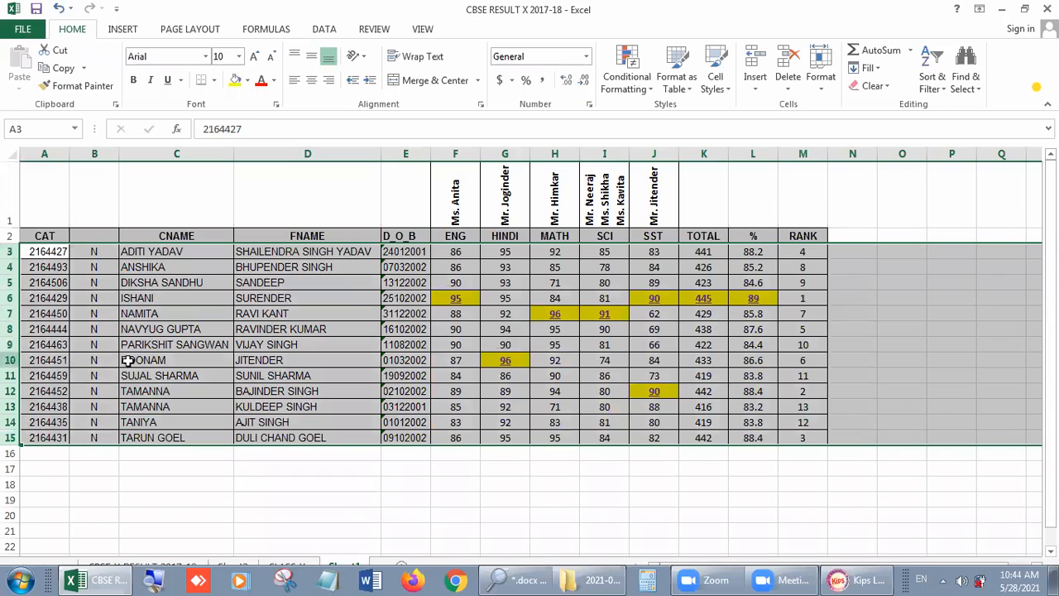
left_click(940, 89)
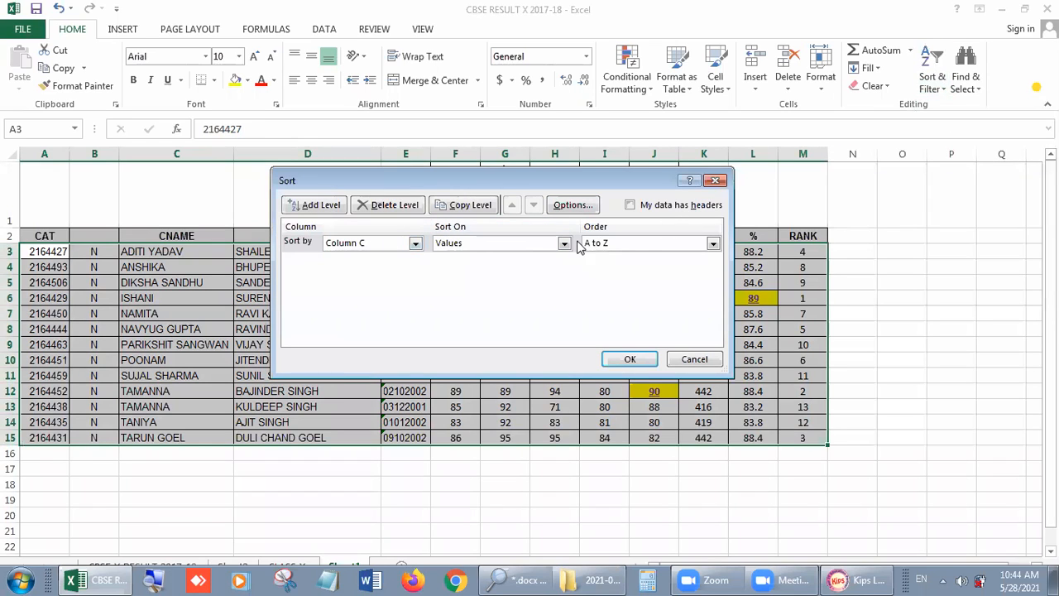
left_click(713, 245)
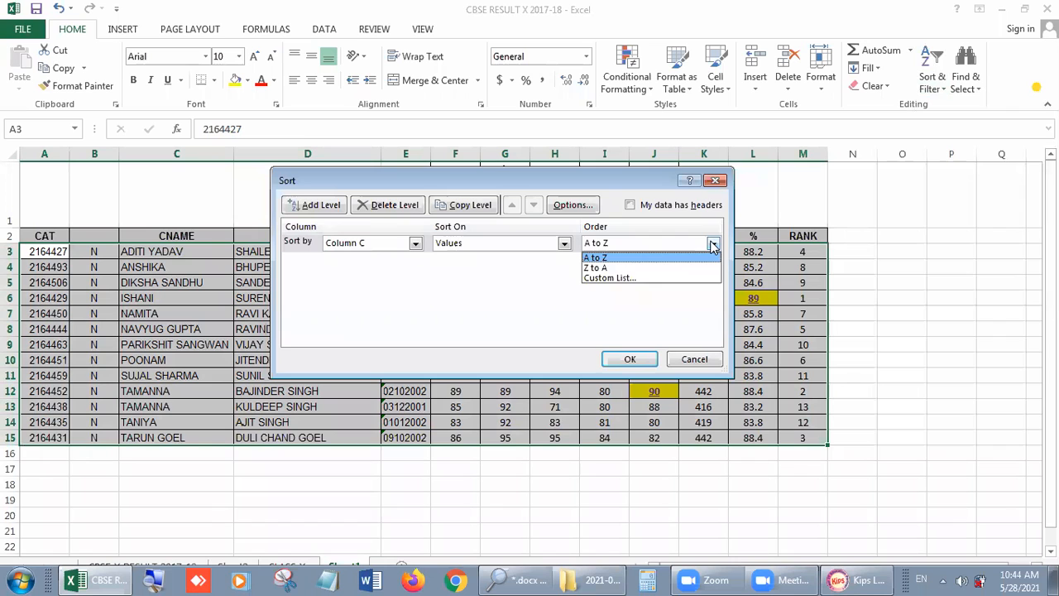
left_click(617, 267)
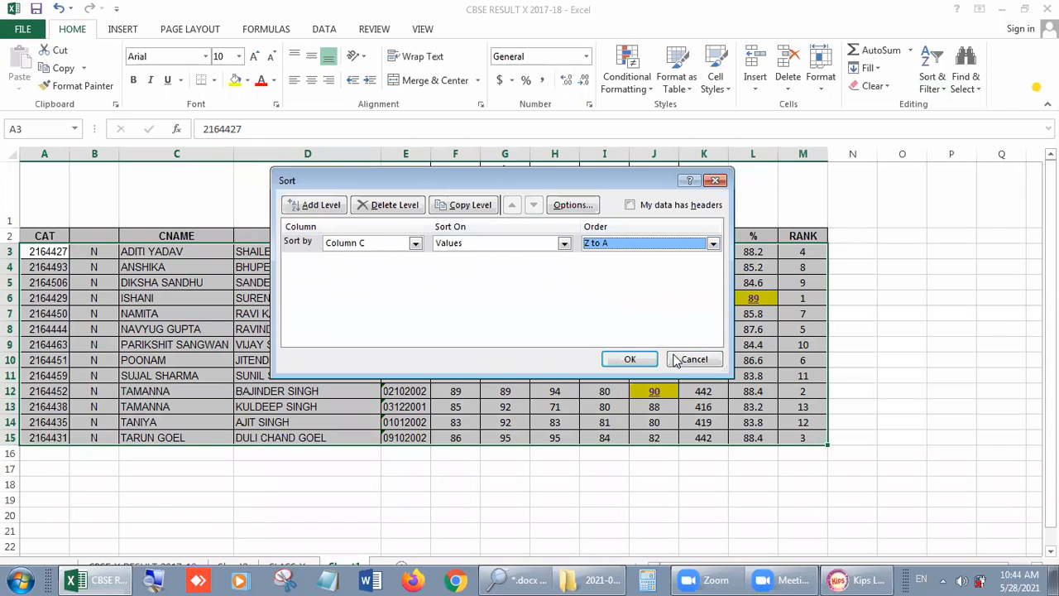
left_click(635, 361)
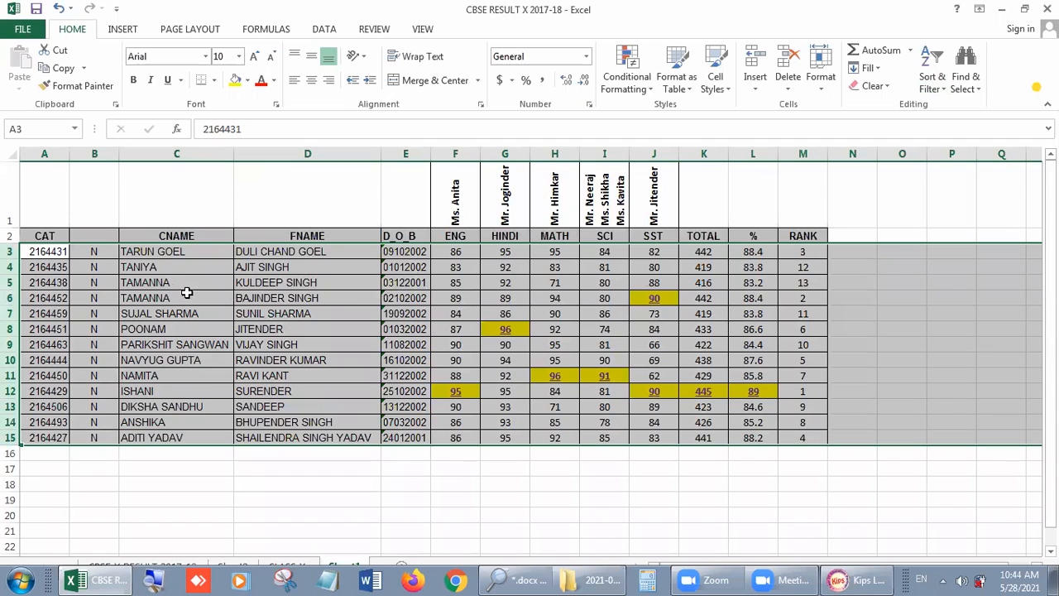
Check the CNAME and FNAME entries in rows 3 and 15, and undo the Z to A sort.
left_click(173, 252)
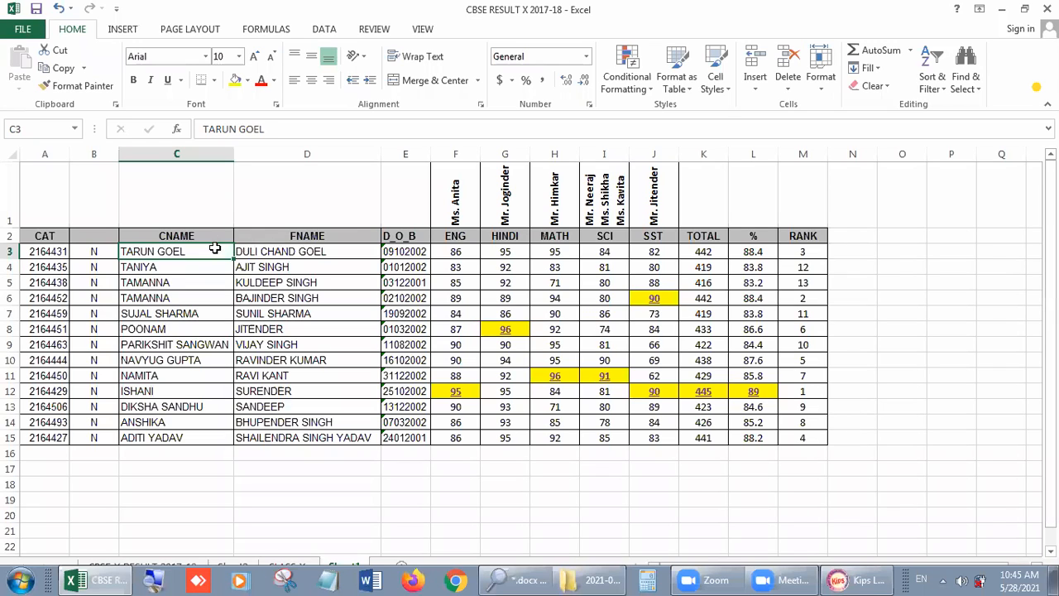
left_click(341, 250)
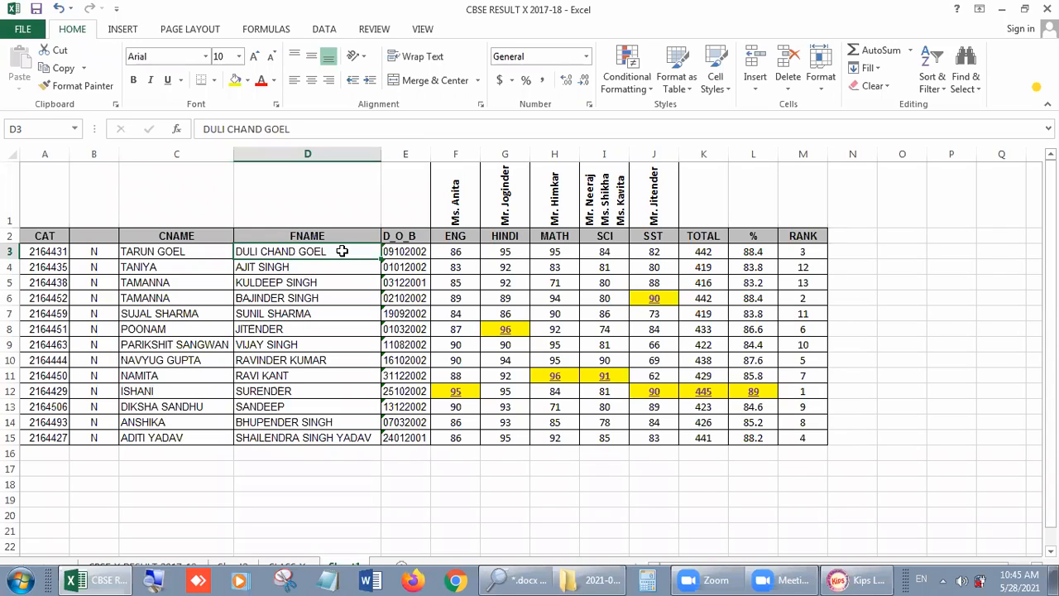
left_click(192, 438)
left_click(295, 436)
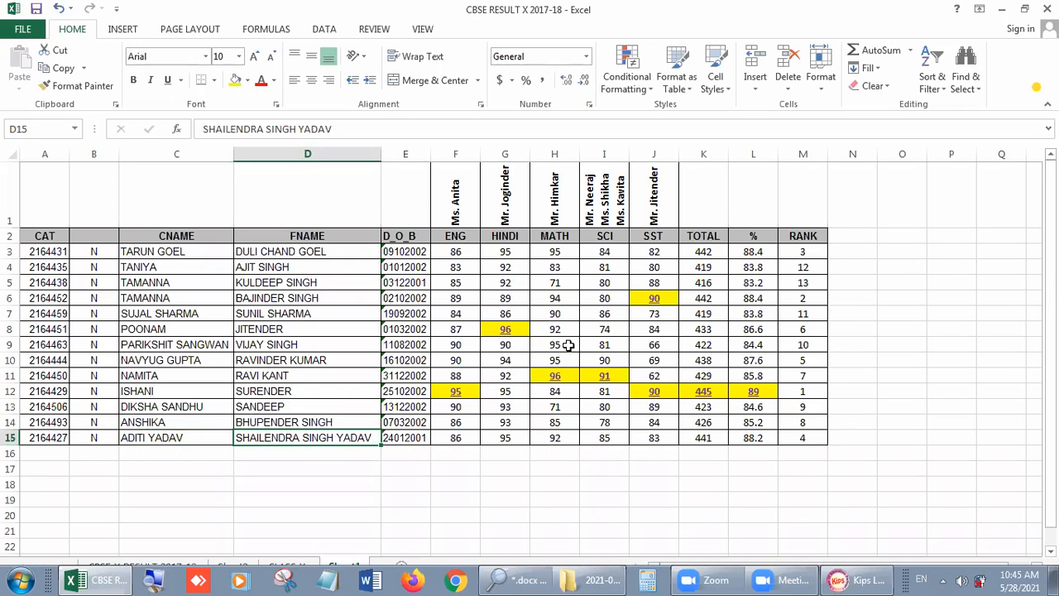
key("ctrl+z")
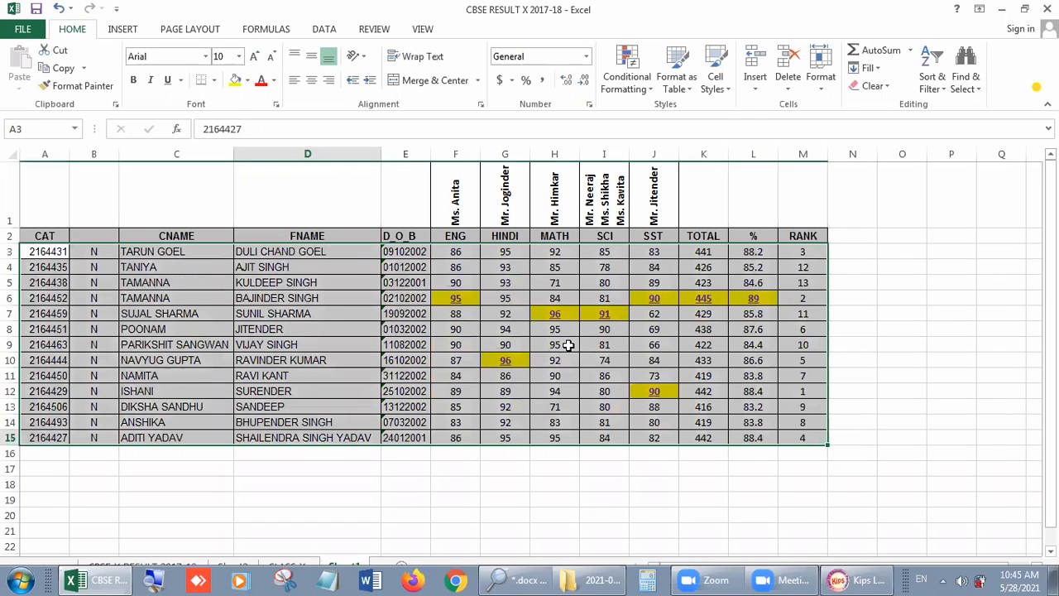
left_click(120, 281)
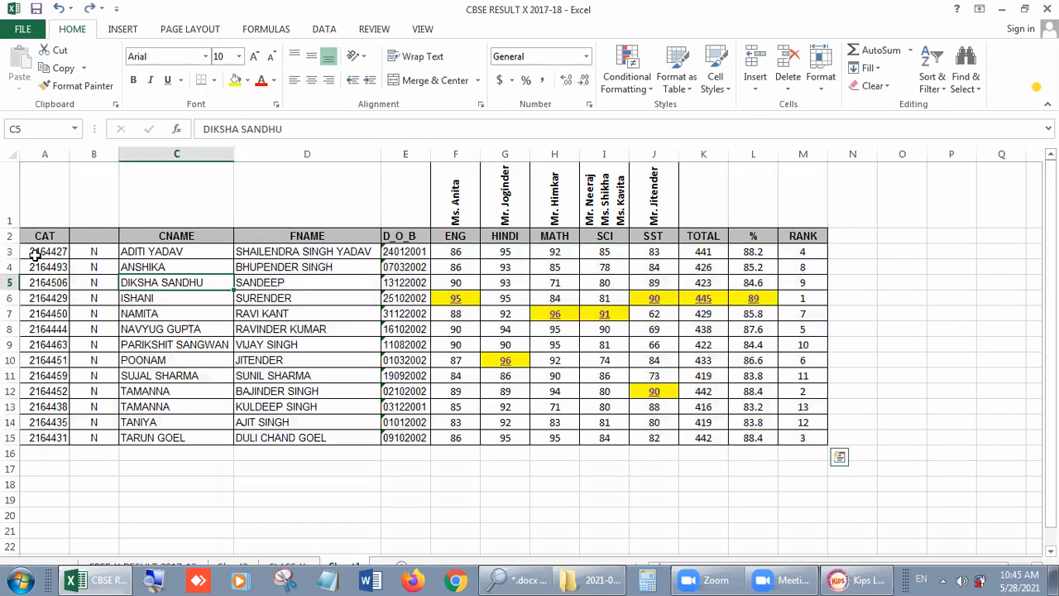
Enter S in column B for rows 6 to 10 and for rows 14 and 15.
left_click_drag(10, 252, 38, 437)
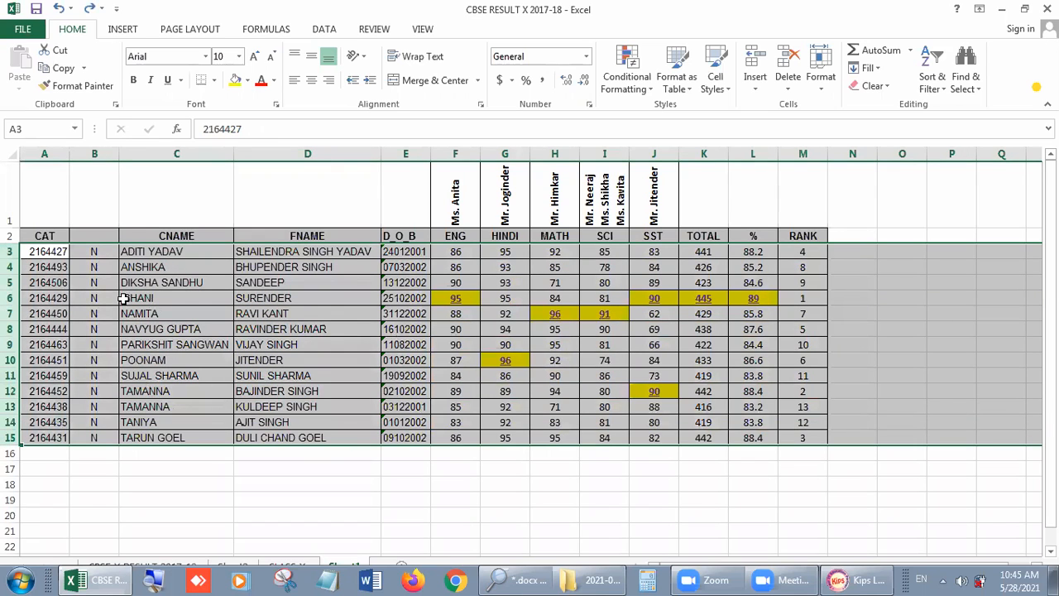
left_click(93, 284)
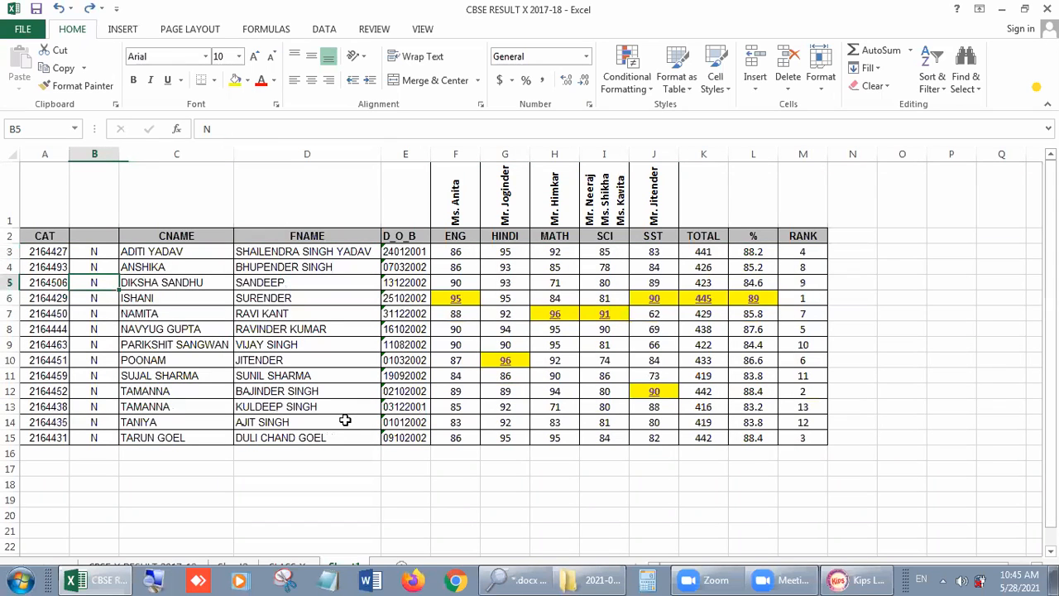
key("Down")
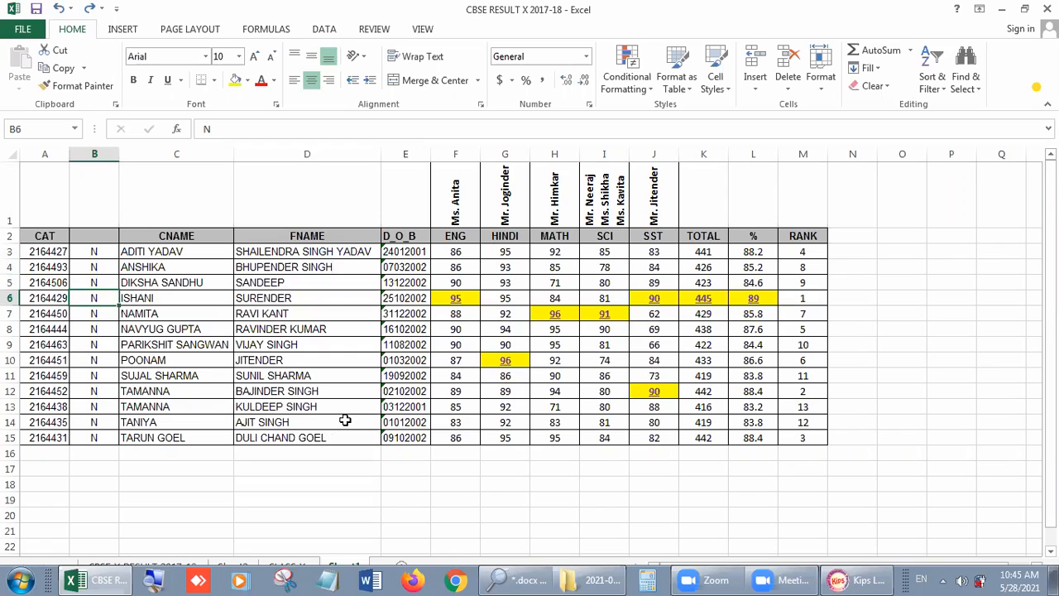
type("S")
key("Return")
type("S")
key("Return")
type("S")
key("Return")
type("S")
key("Return")
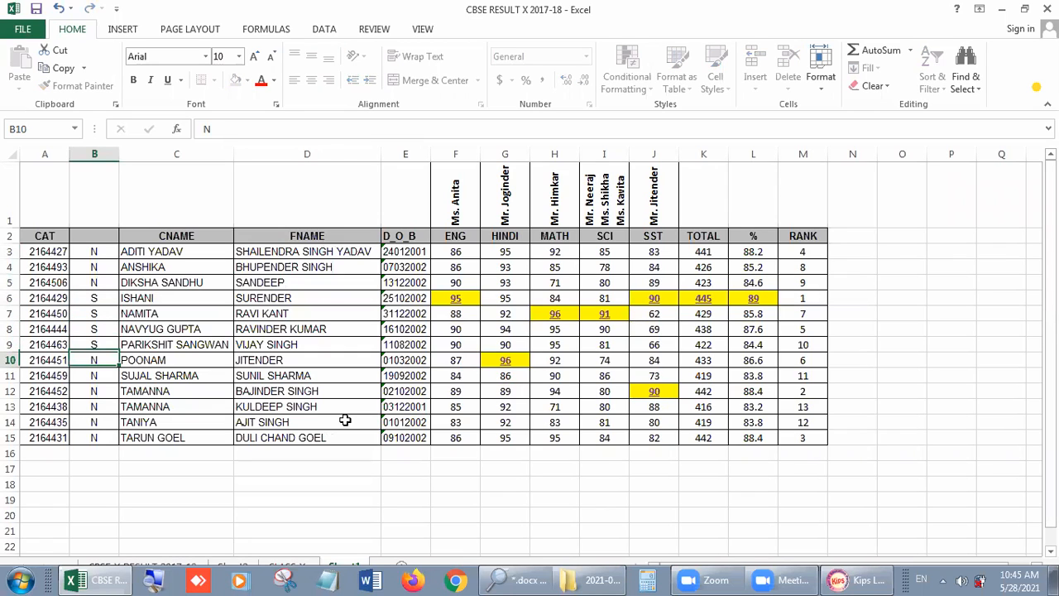
type("S")
key("Return")
key("Down")
key("Down")
key("Down")
type("S")
key("Return")
type("S")
key("Return")
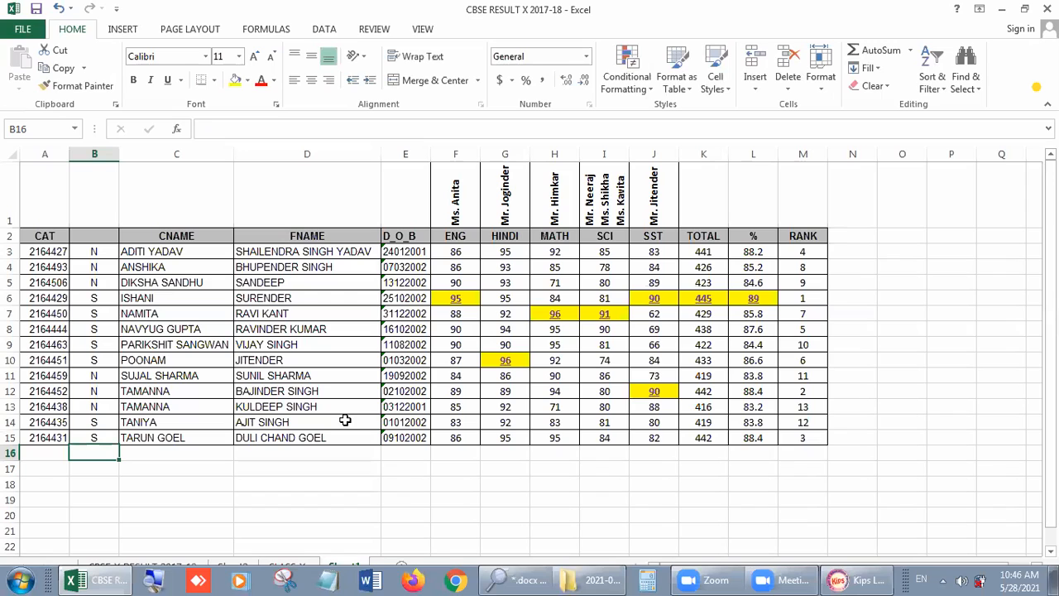
left_click(93, 253)
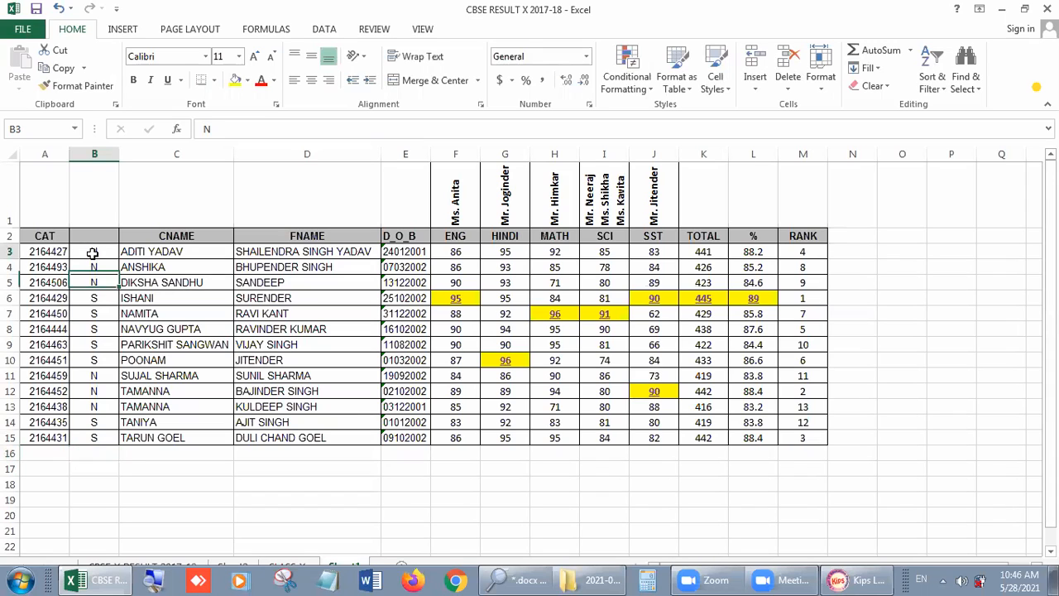
Custom sort rows 3 to 15 by the values in Column C, with Column B as a second level, both A to Z.
left_click(99, 325)
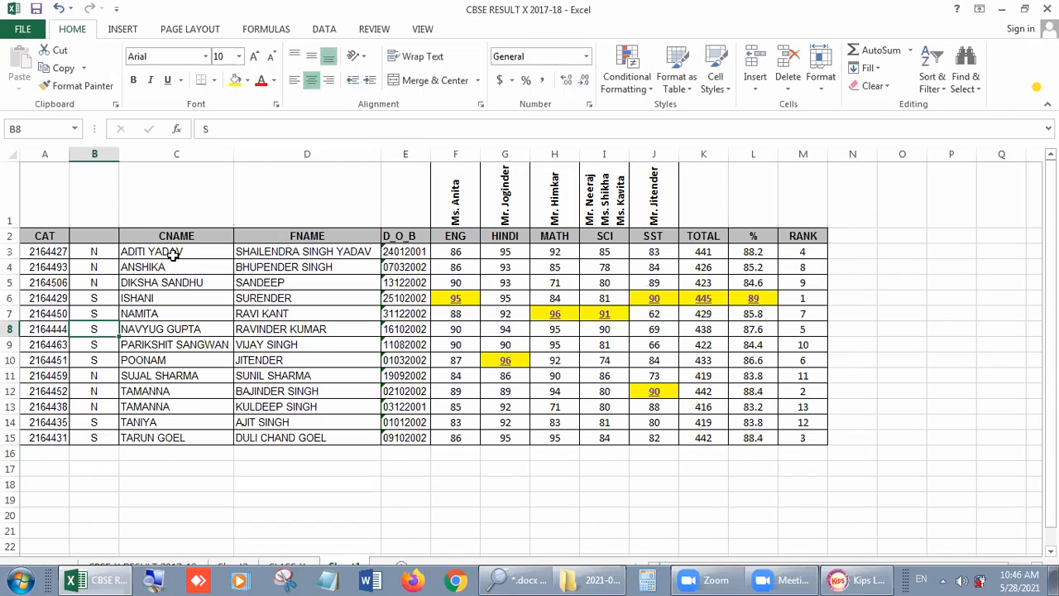
left_click_drag(12, 252, 43, 432)
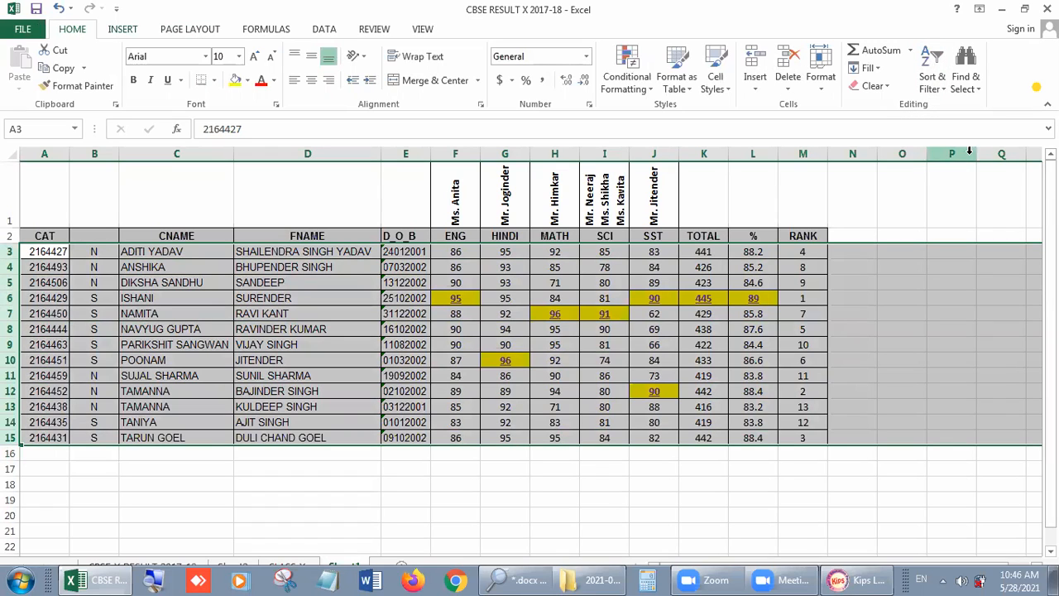
left_click(933, 83)
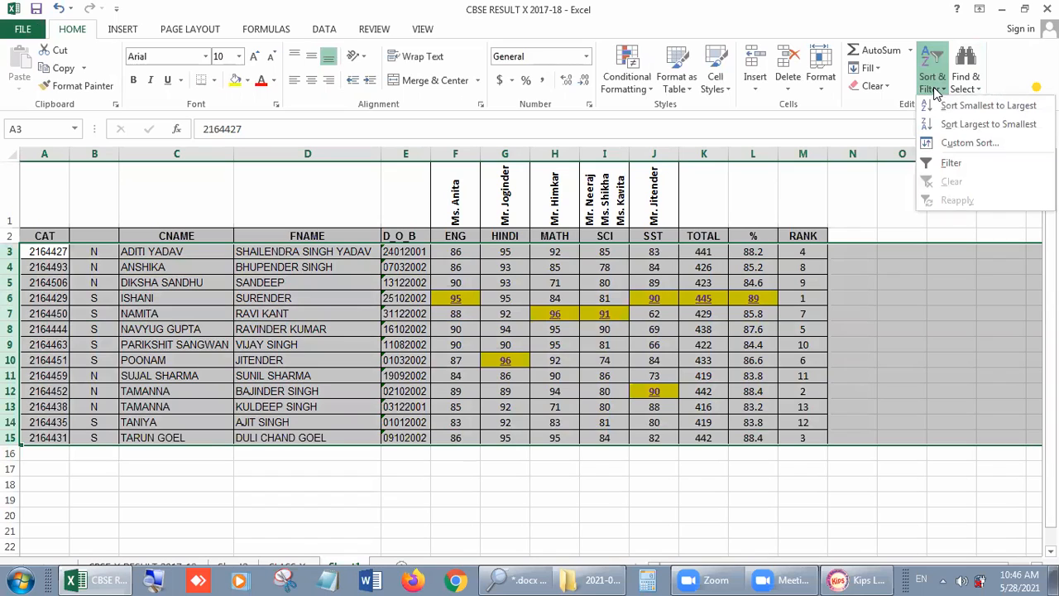
left_click(960, 143)
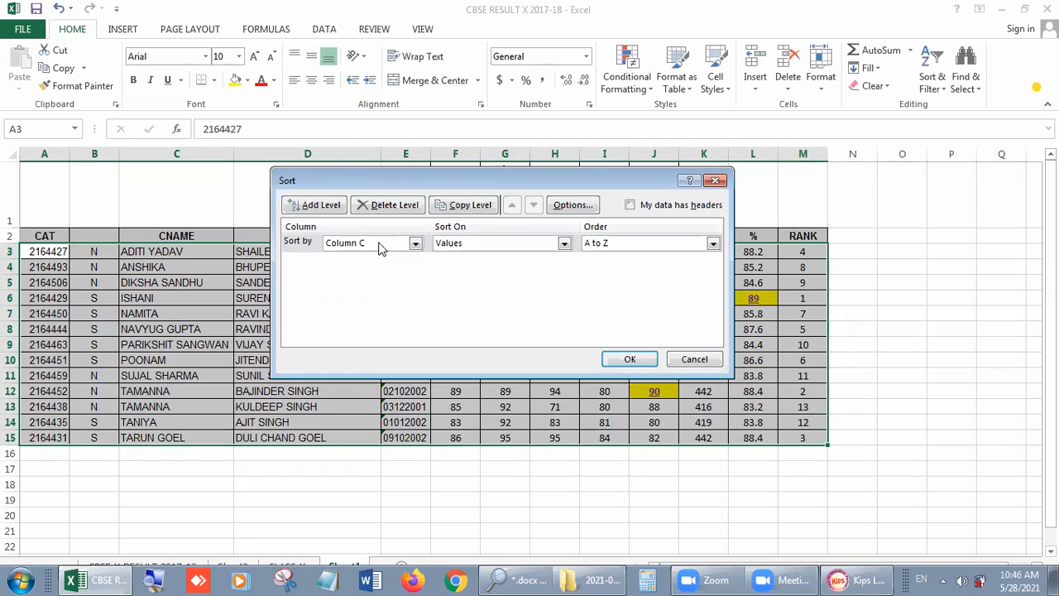
left_click(337, 211)
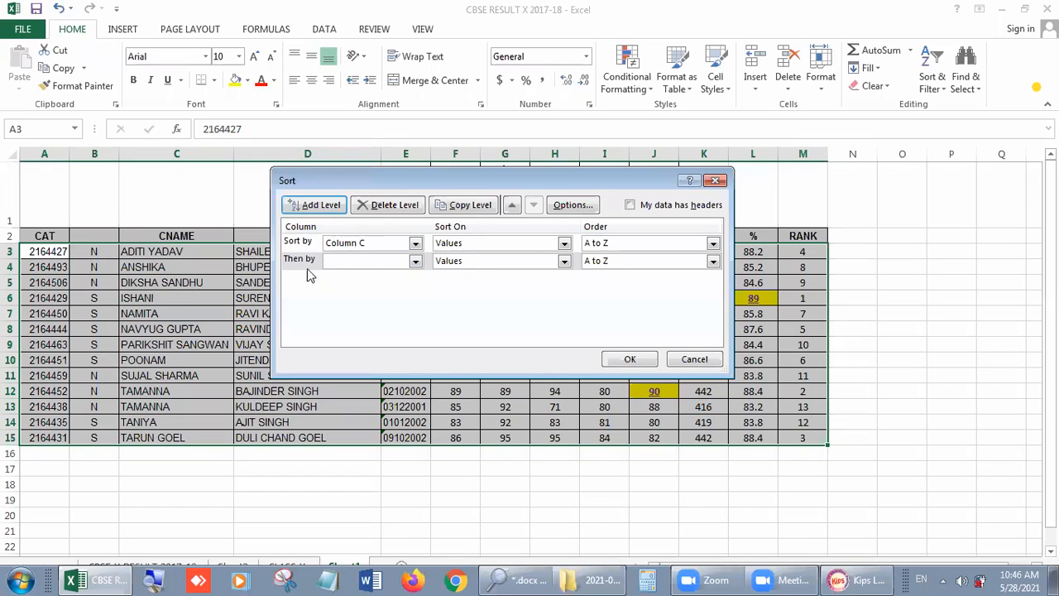
left_click(415, 261)
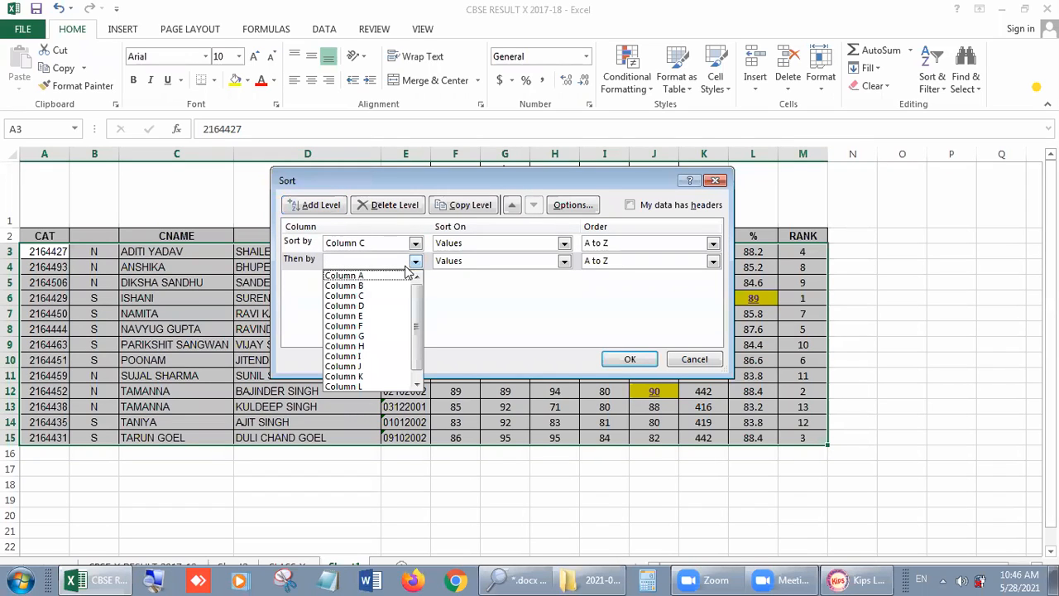
left_click(382, 287)
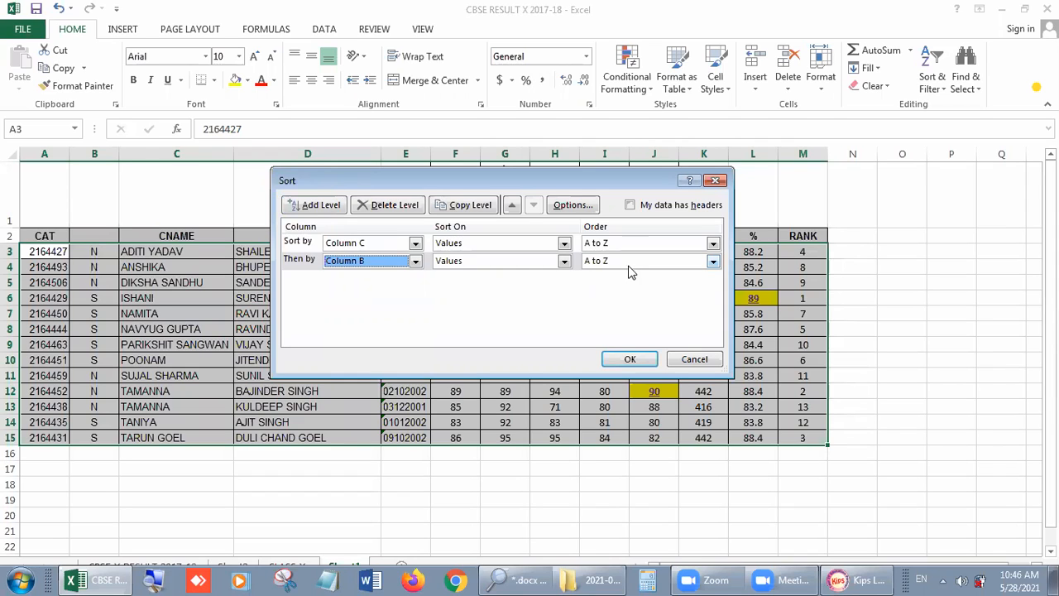
left_click(625, 361)
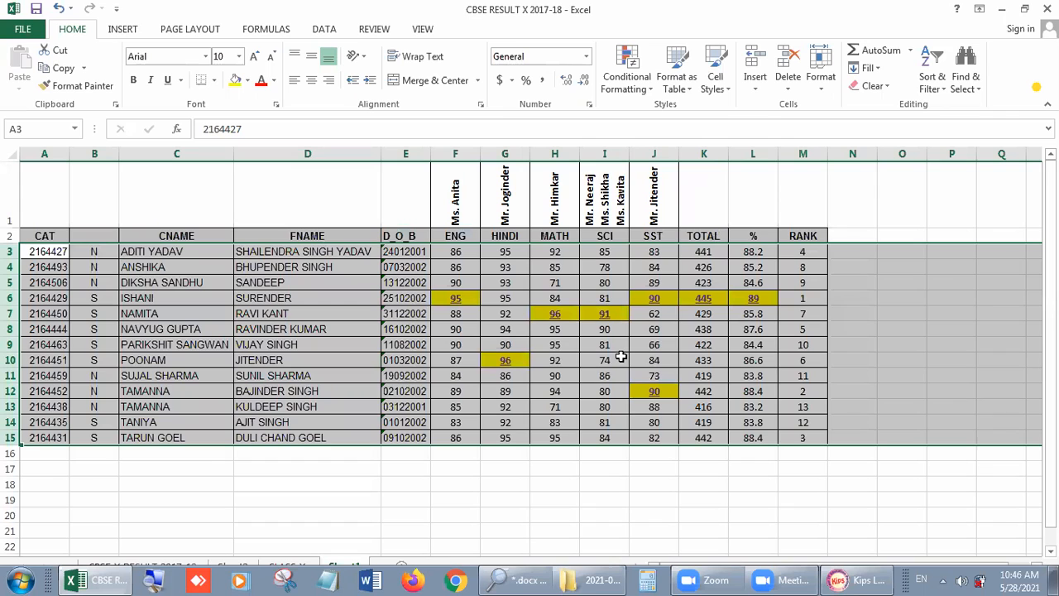
left_click(171, 376)
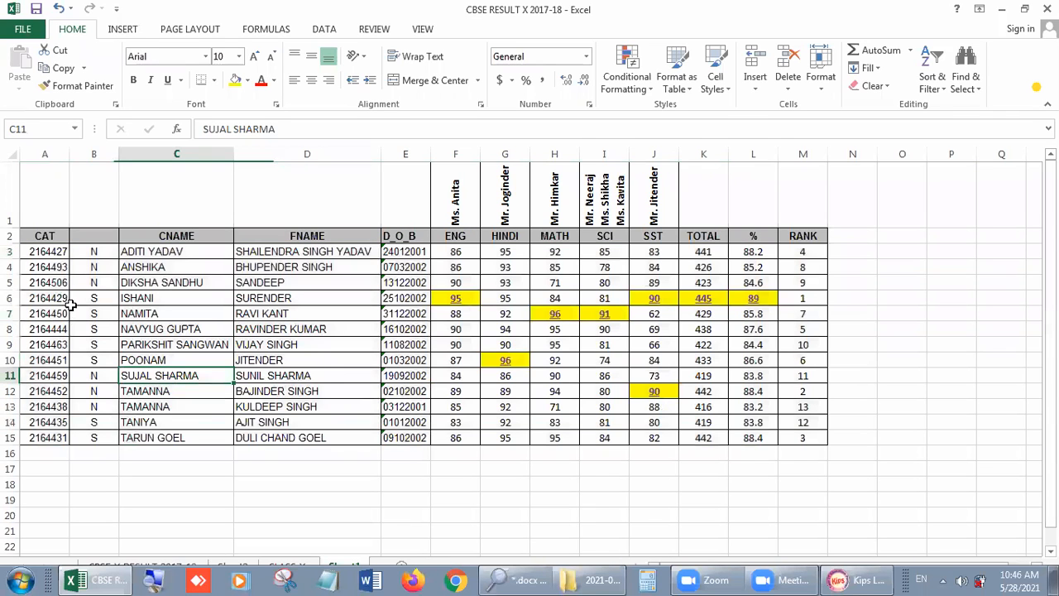
Custom sort rows 3 to 15 by Column B first and Column C second, both on values in A to Z order.
left_click_drag(10, 251, 29, 439)
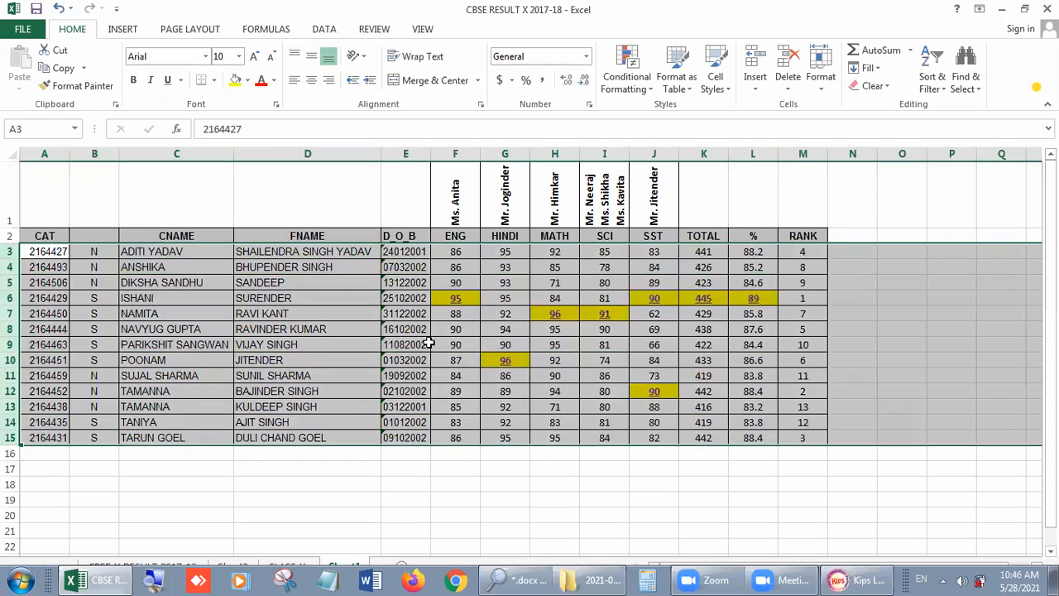
left_click(933, 89)
left_click(958, 132)
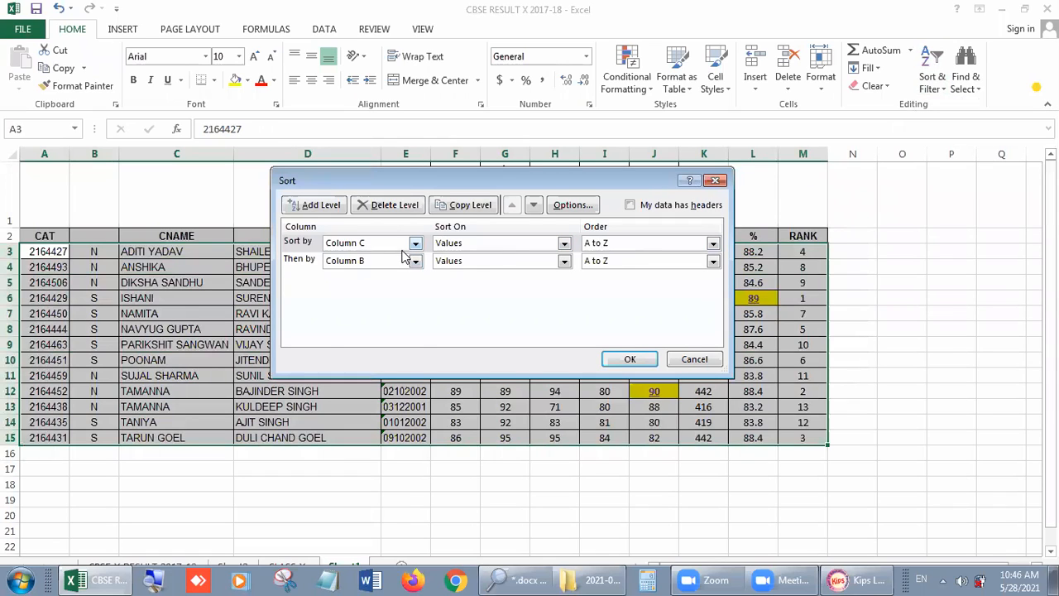
left_click(416, 244)
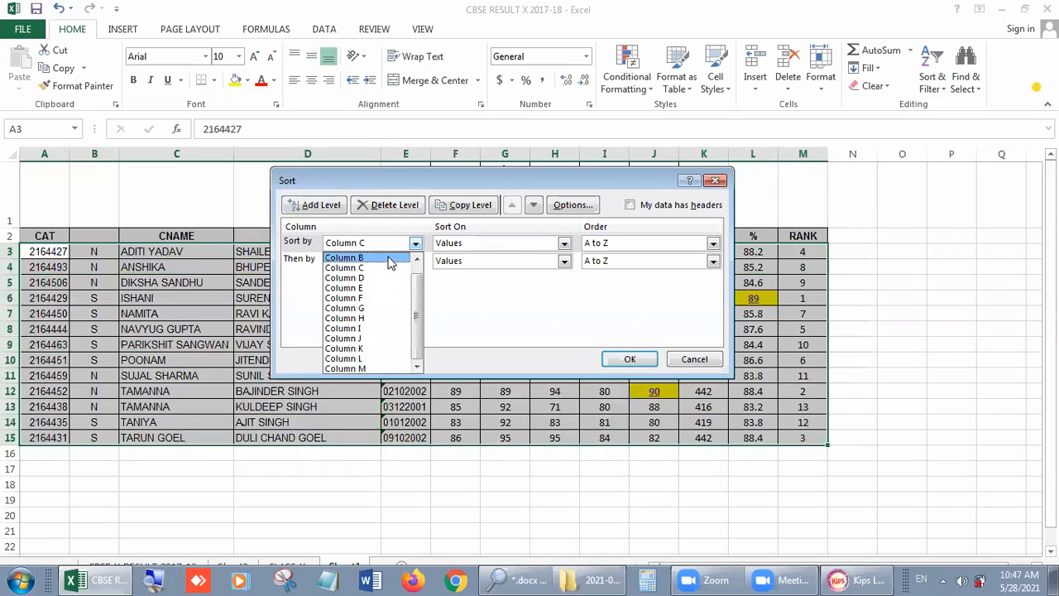
left_click(391, 262)
left_click(416, 260)
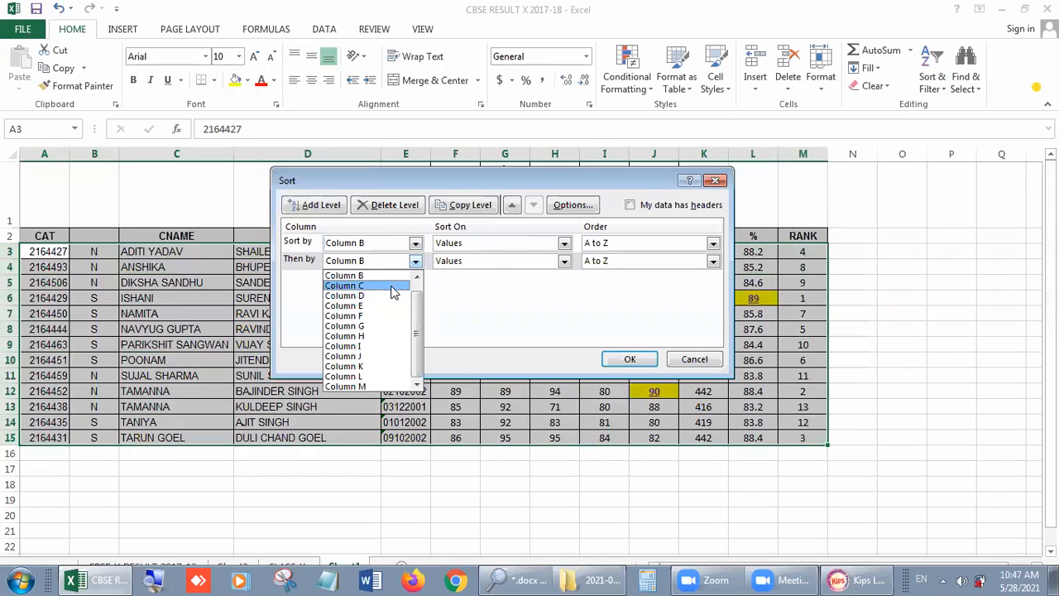
left_click(395, 286)
left_click(633, 359)
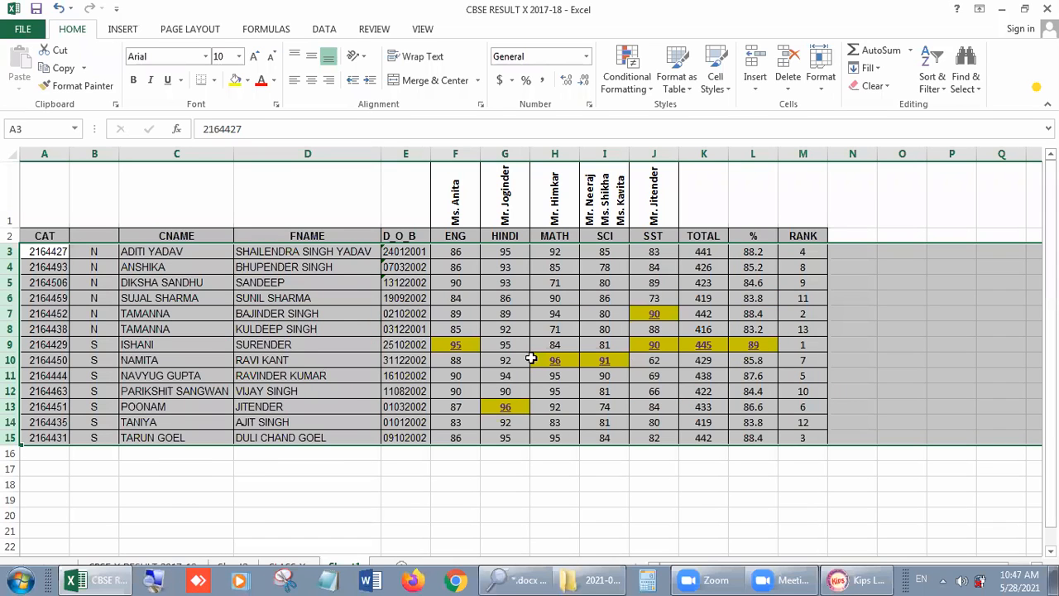
Insert a blank row above row 9 to separate the N students from the S students.
left_click(191, 342)
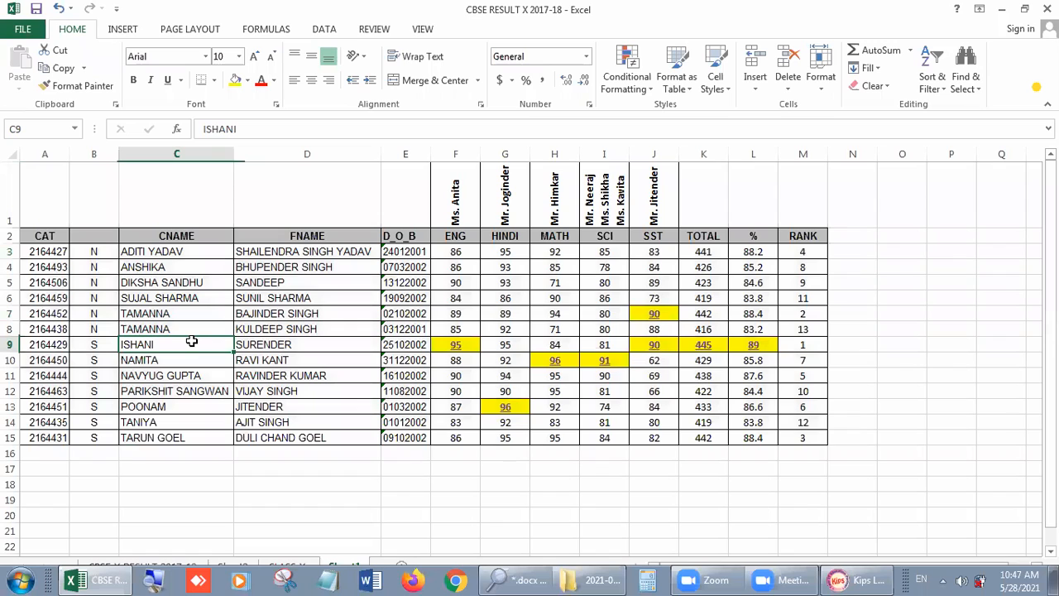
left_click(159, 325)
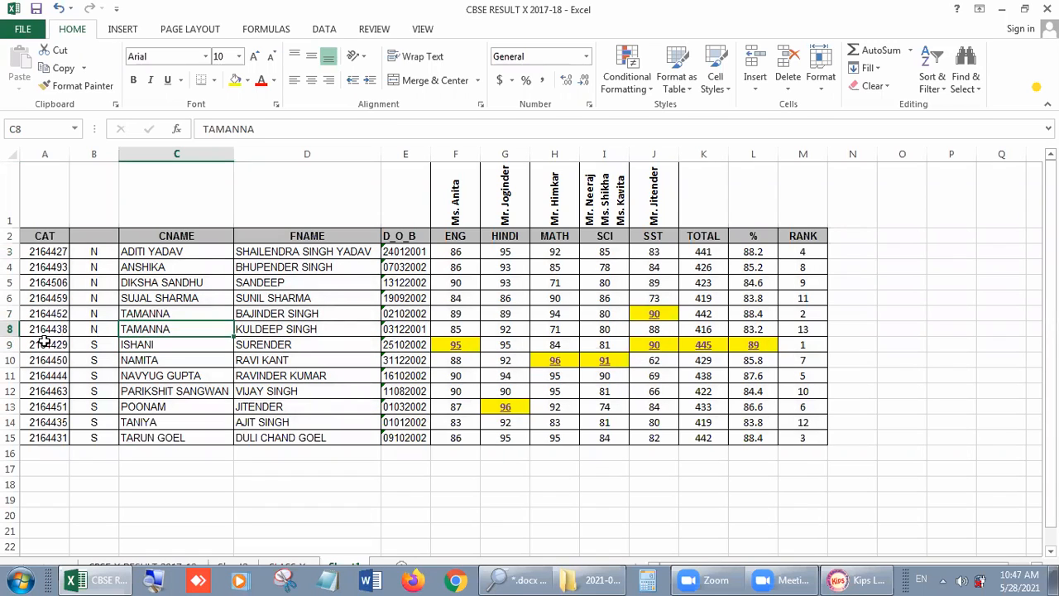
left_click(12, 344)
right_click(11, 346)
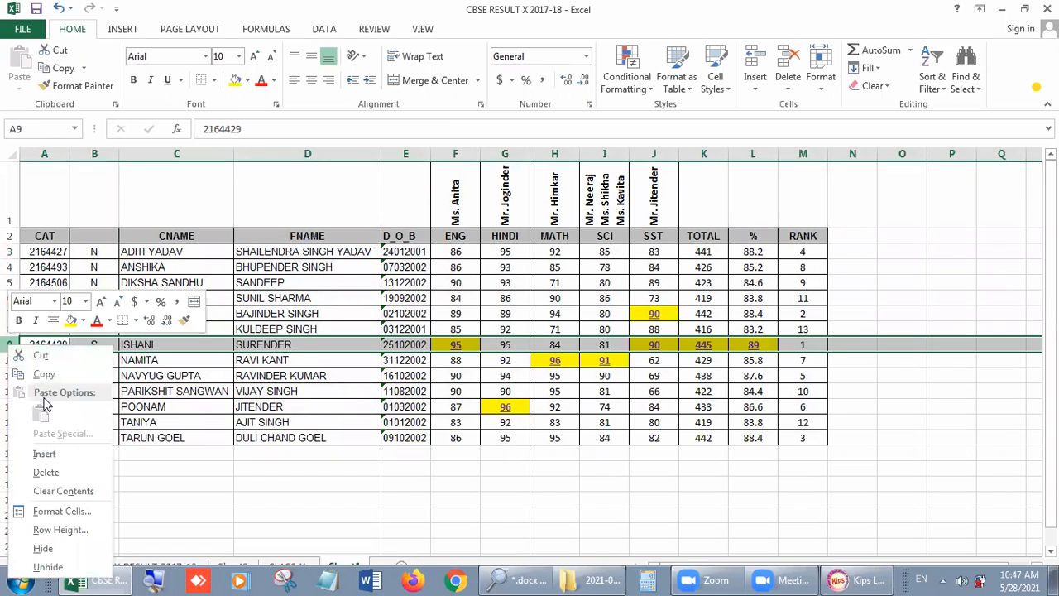
left_click(47, 454)
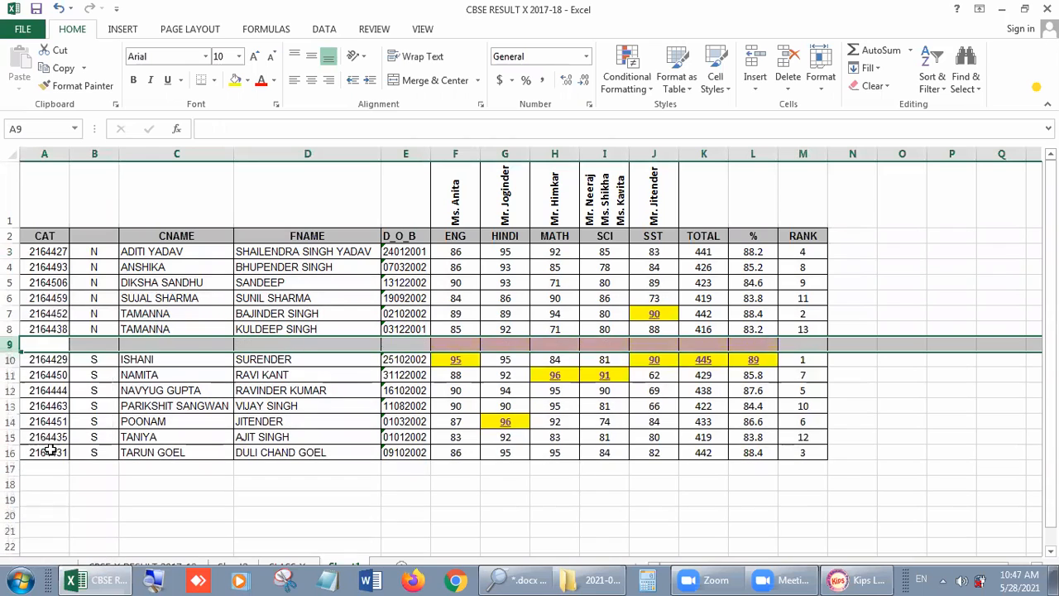
left_click(244, 387)
Examine the N group from row 3 and the S group from row 10, comparing column B with the CNAME order.
left_click(176, 254)
key("Left")
key("Left")
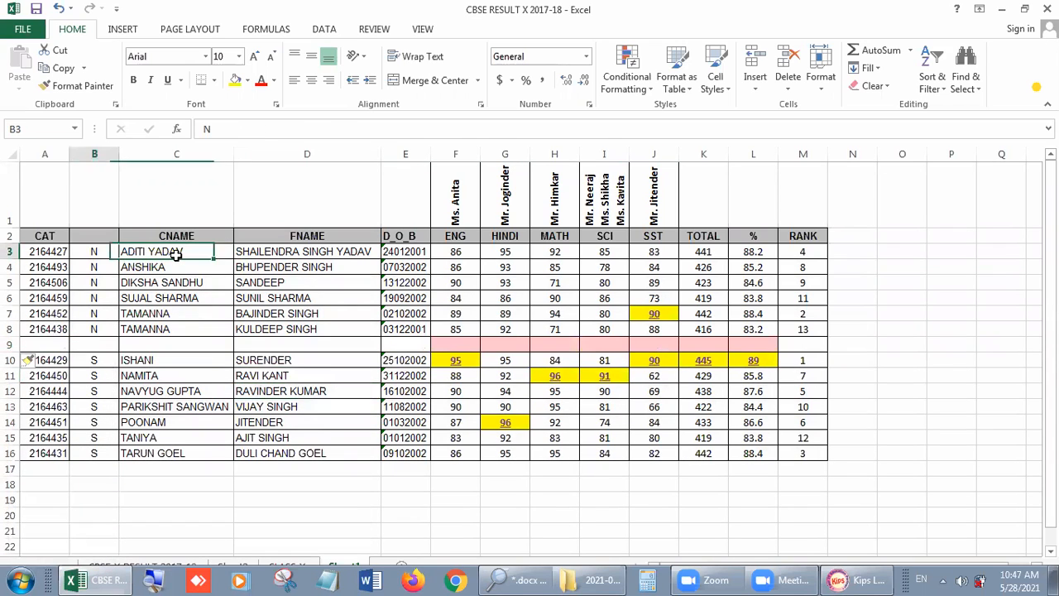
key("Right")
key("Down")
key("Down")
key("Down")
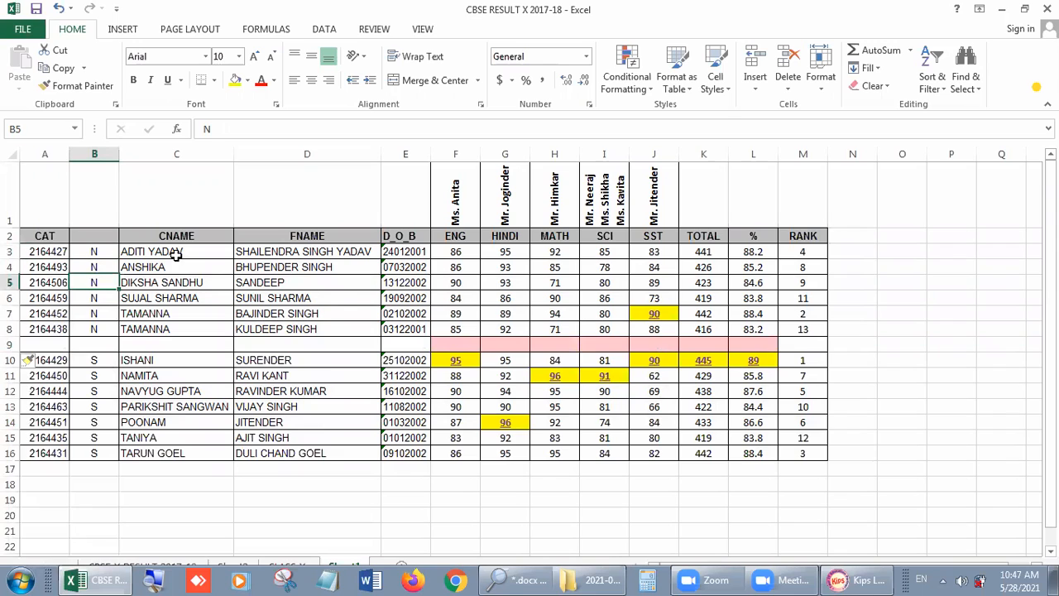
key("Up")
key("Up")
key("Up")
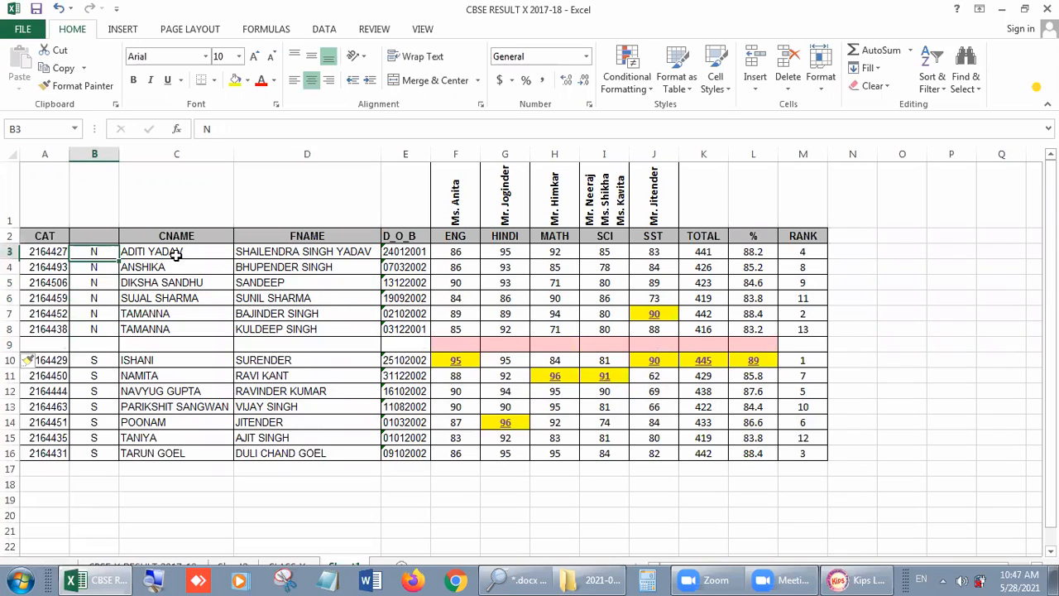
left_click(176, 255)
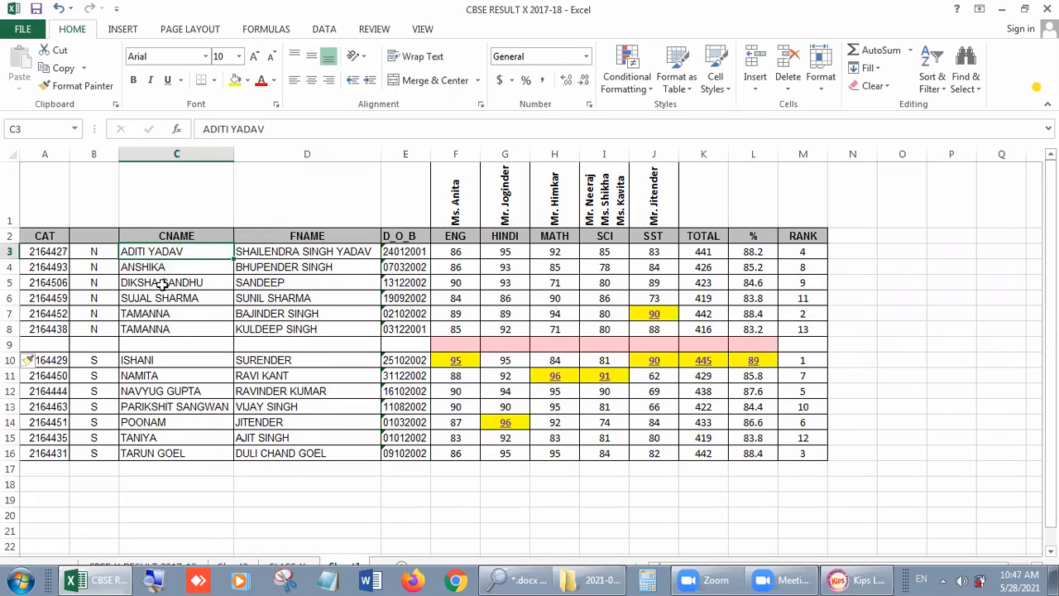
left_click(96, 361)
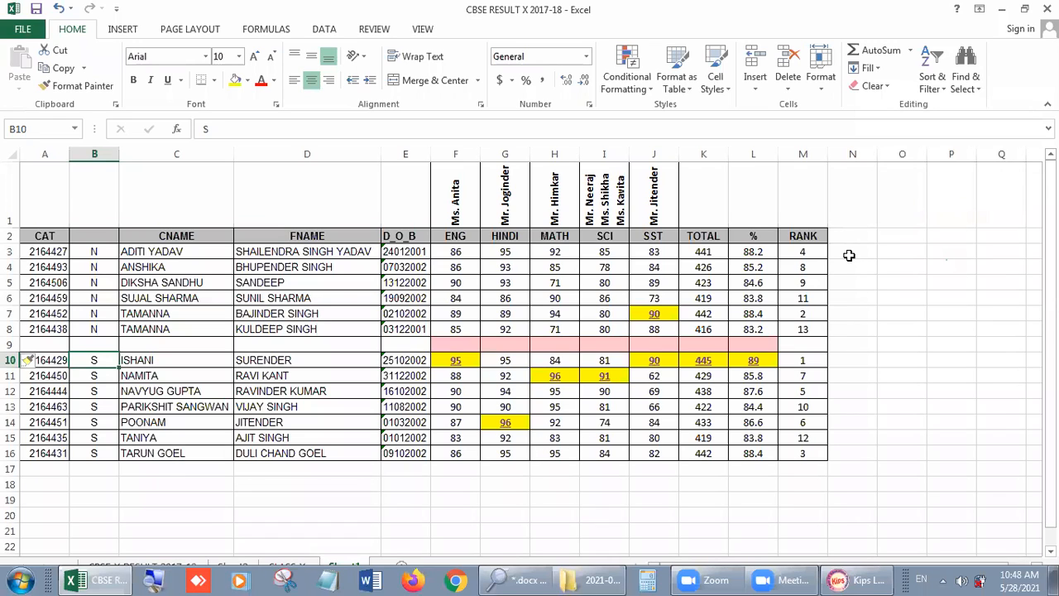
Review the Column B and Column C sort levels in the custom sort settings for rows 10 to 16, without sorting.
left_click(937, 89)
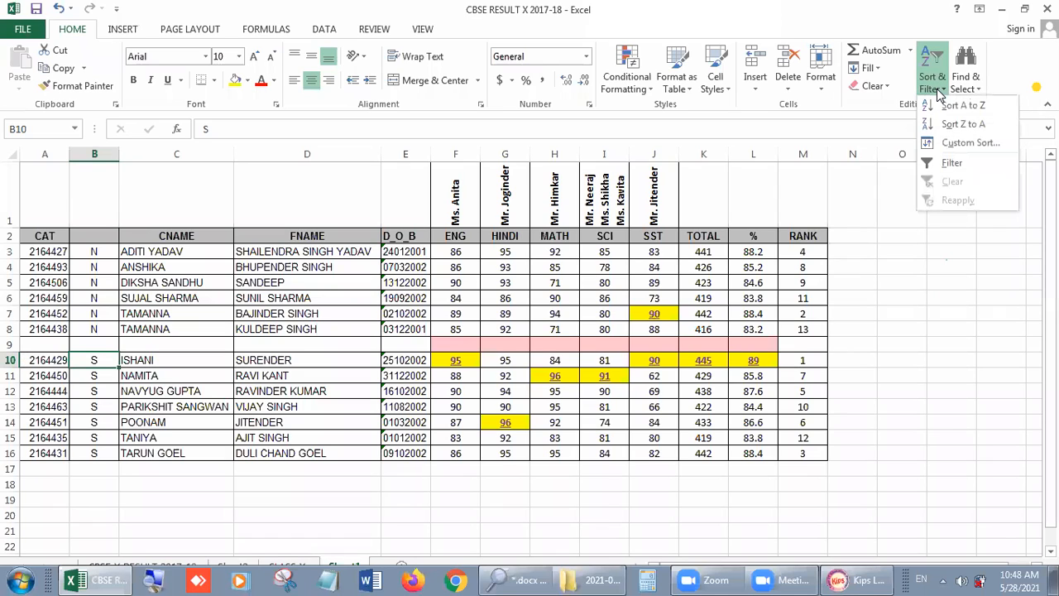
left_click(963, 142)
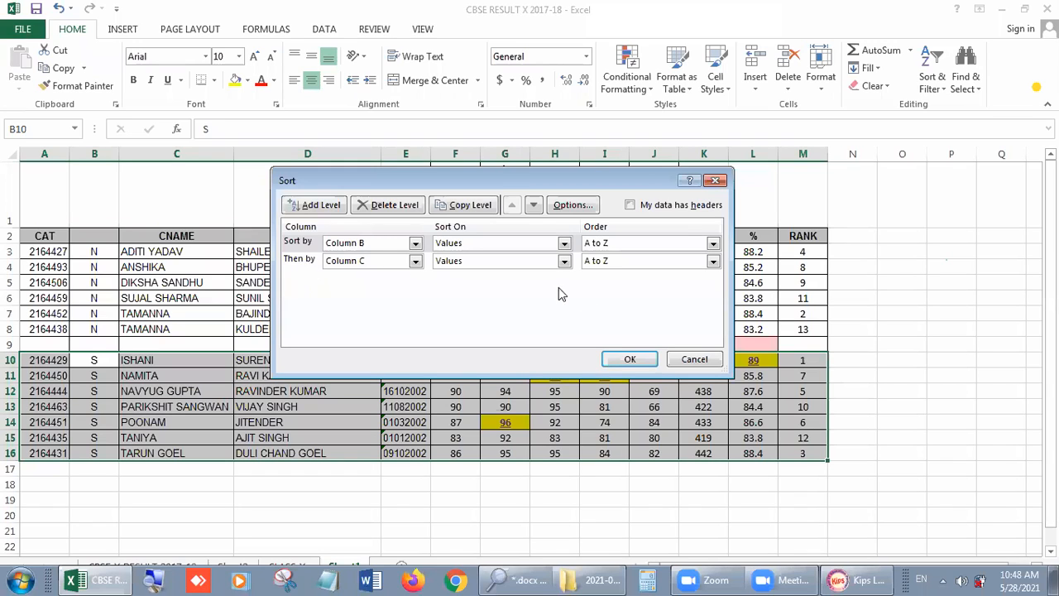
left_click(695, 361)
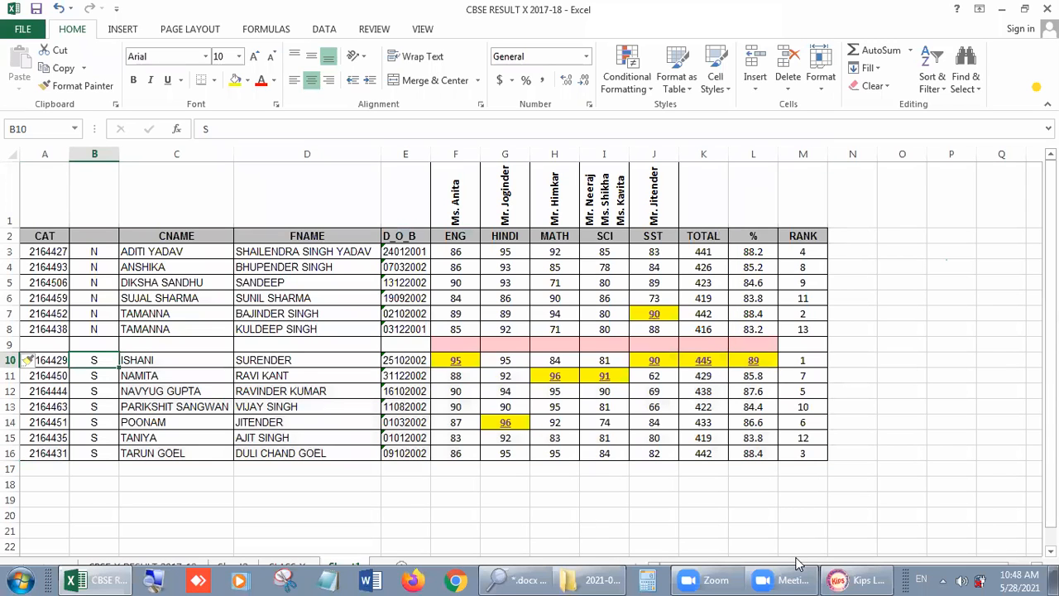
Switch to the Kips Learning e-book and read the Sorting Data section on page 32 and its continuation on page 33.
key("alt+Tab")
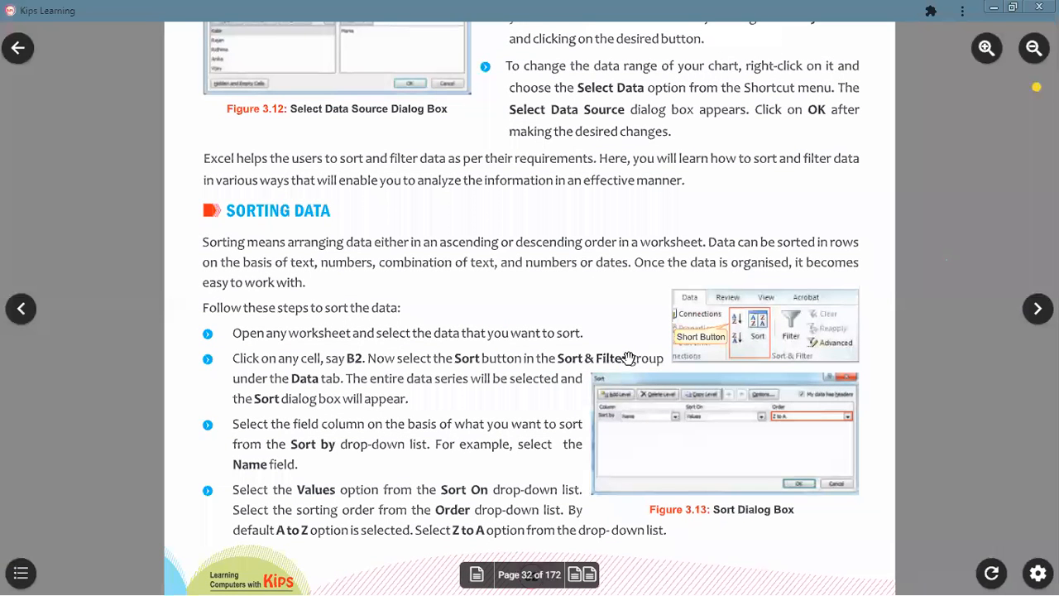
left_click(985, 49)
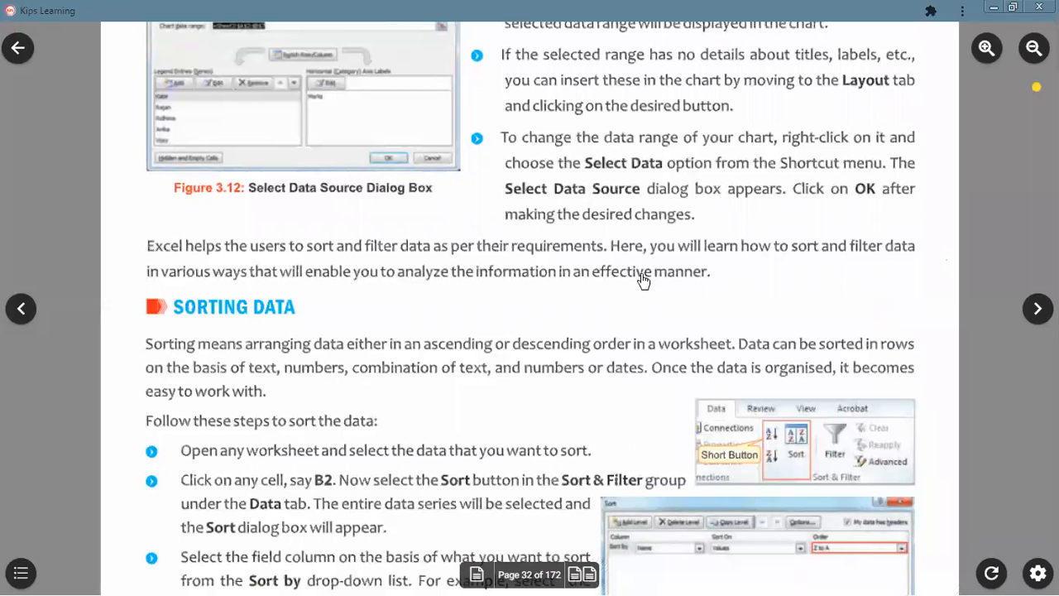
scroll(652, 508, "down", 2)
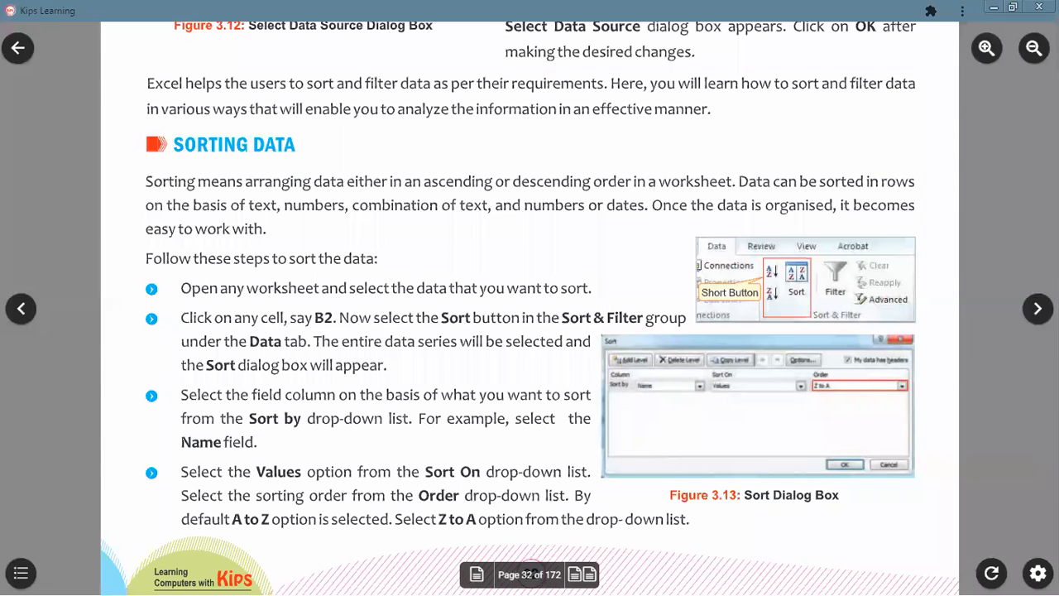
key("Right")
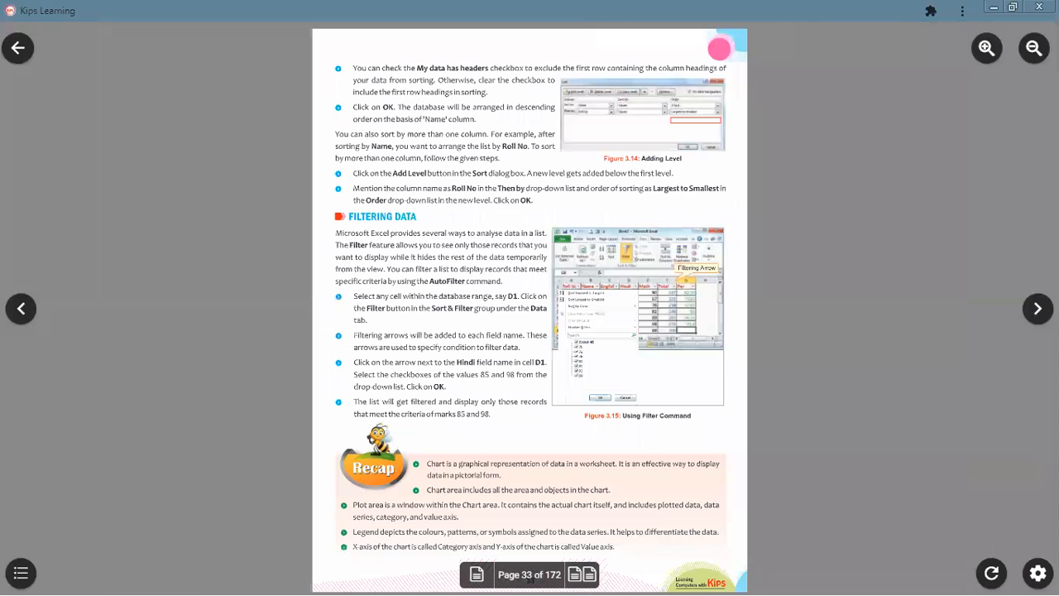
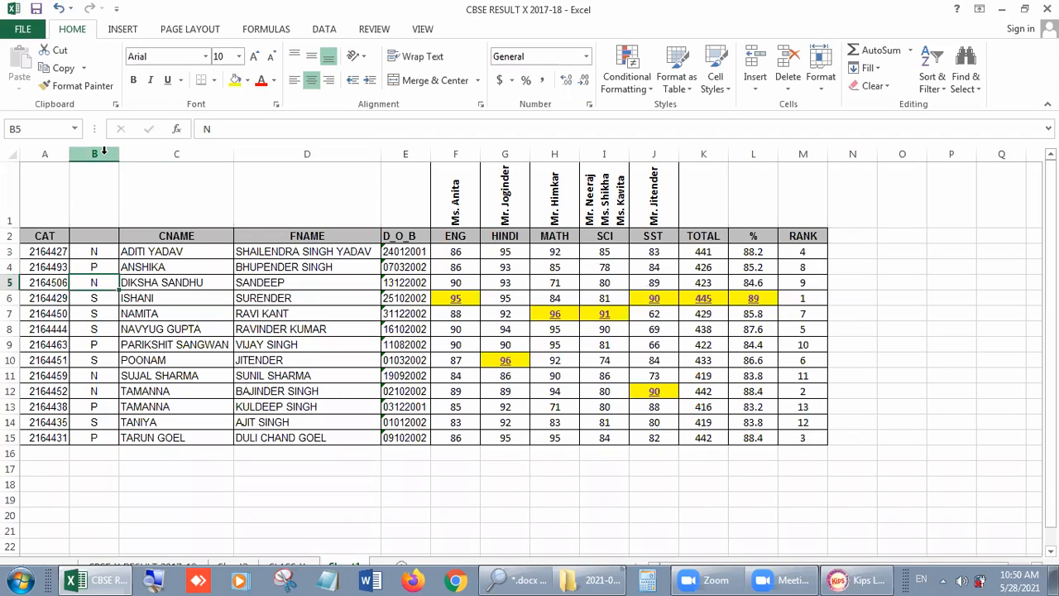
Apply a filter to column B of the student result sheet.
left_click(104, 148)
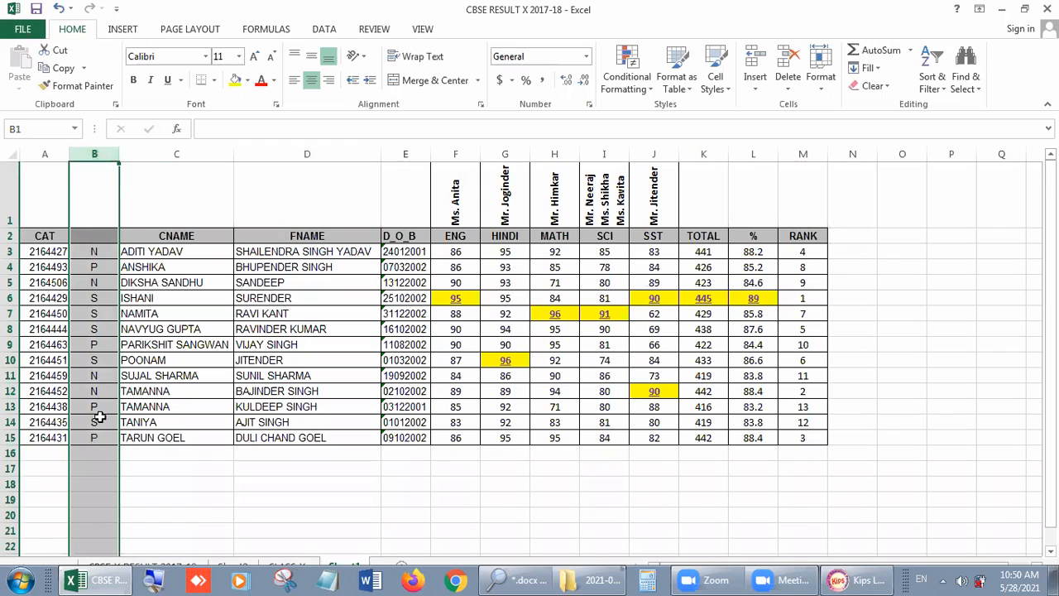
left_click(937, 91)
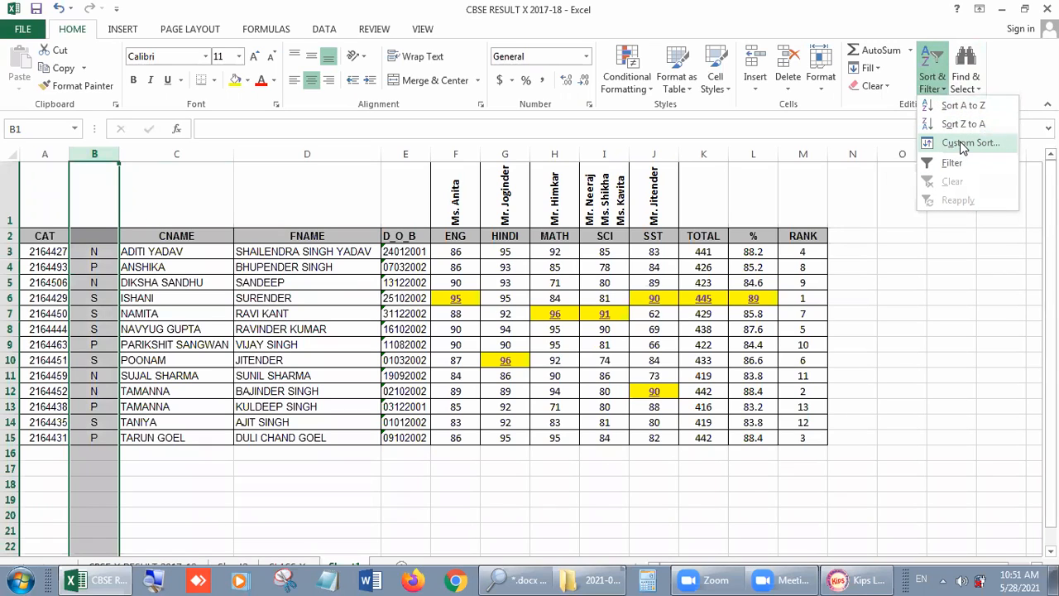
left_click(951, 165)
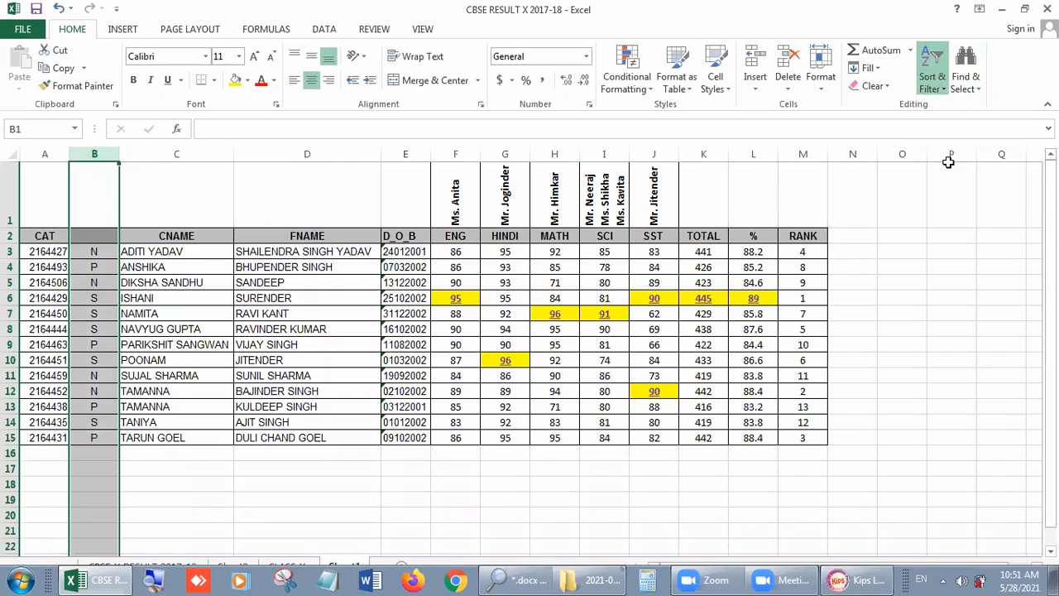
left_click(235, 195)
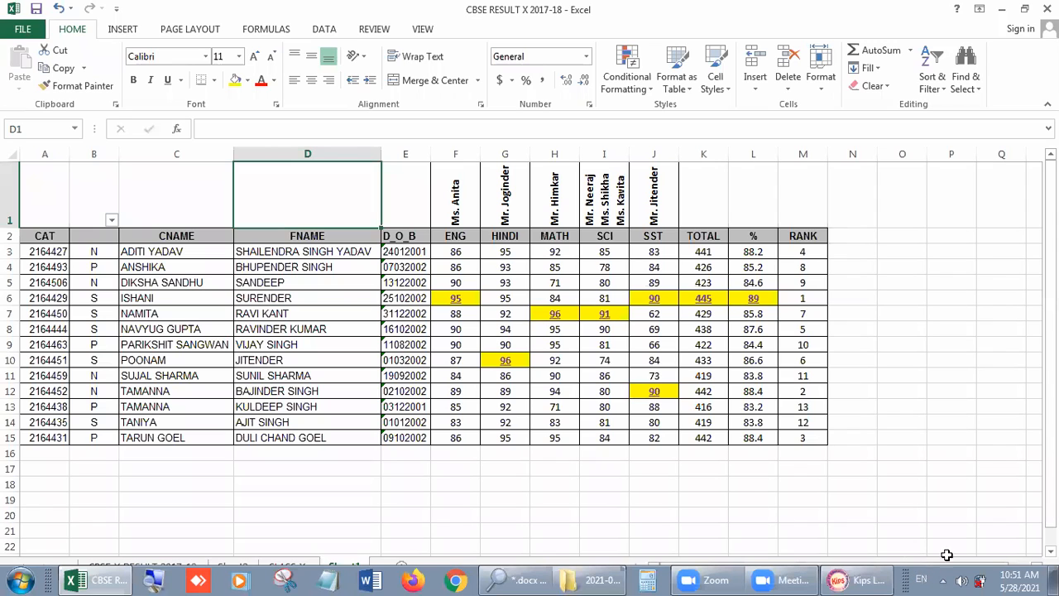
Filter column B to show only the rows marked P.
scroll(1034, 550, "down", 1)
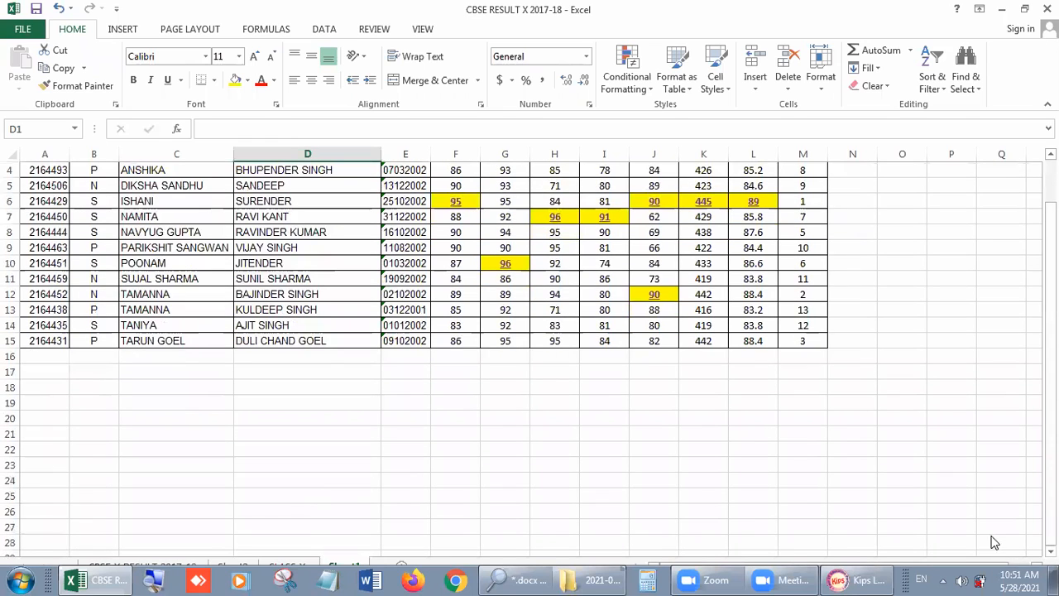
left_click(953, 557)
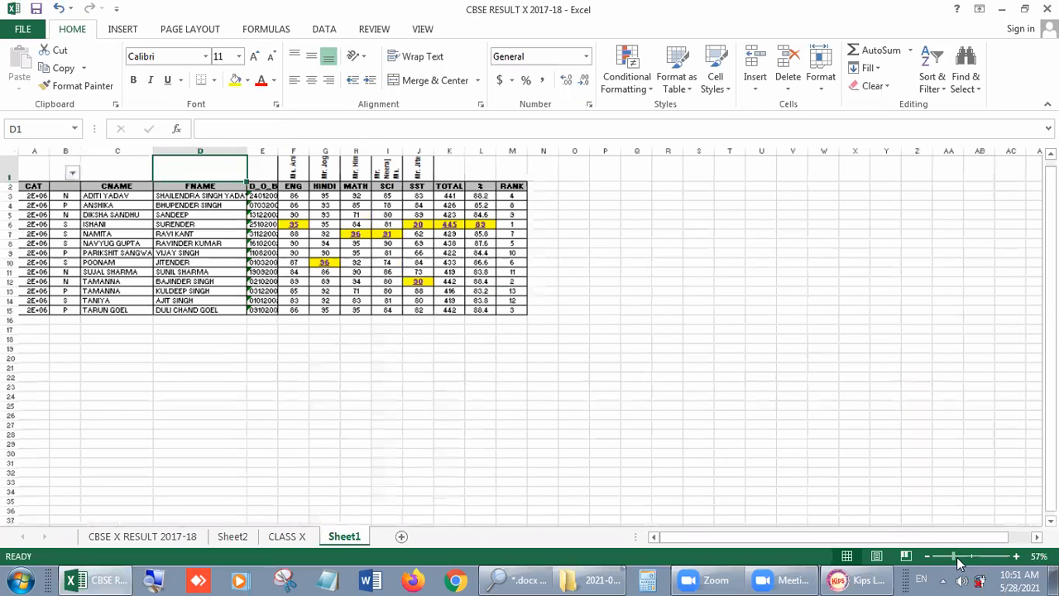
left_click(956, 556)
left_click(988, 557)
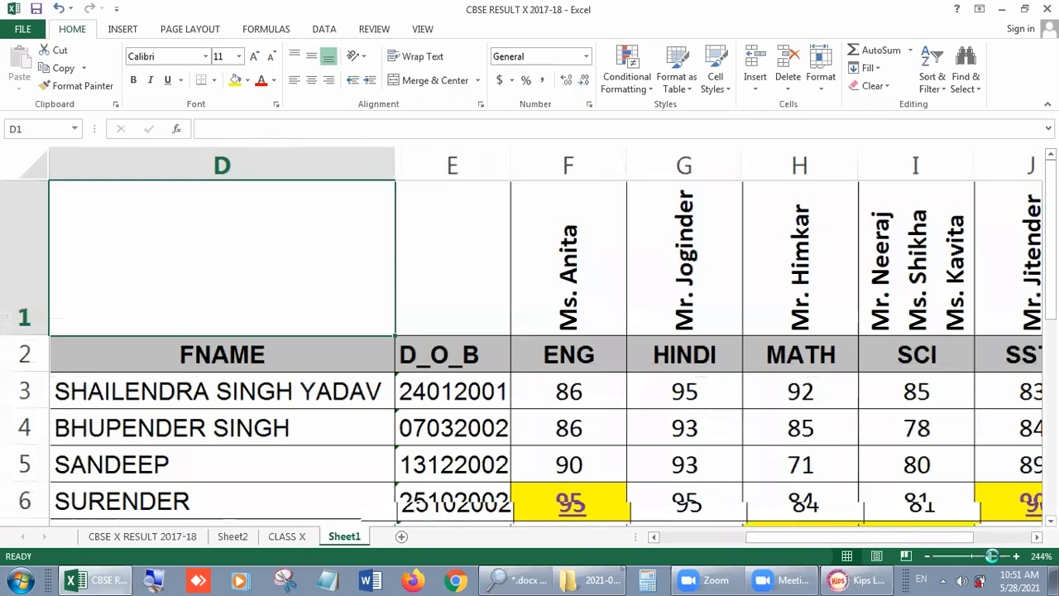
left_click(992, 556)
left_click(990, 556)
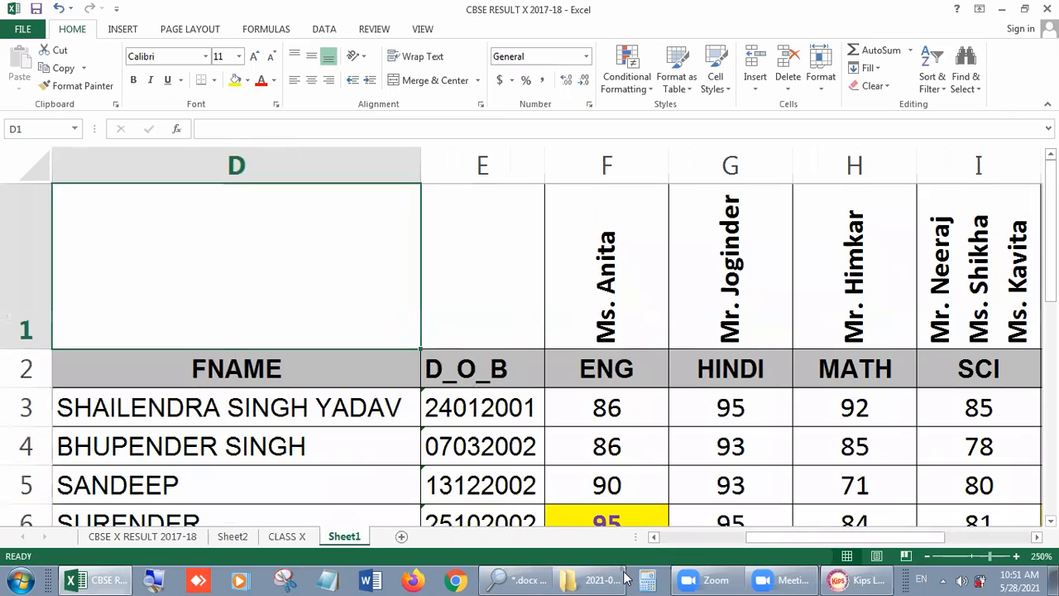
left_click_drag(755, 543, 309, 323)
left_click(272, 326)
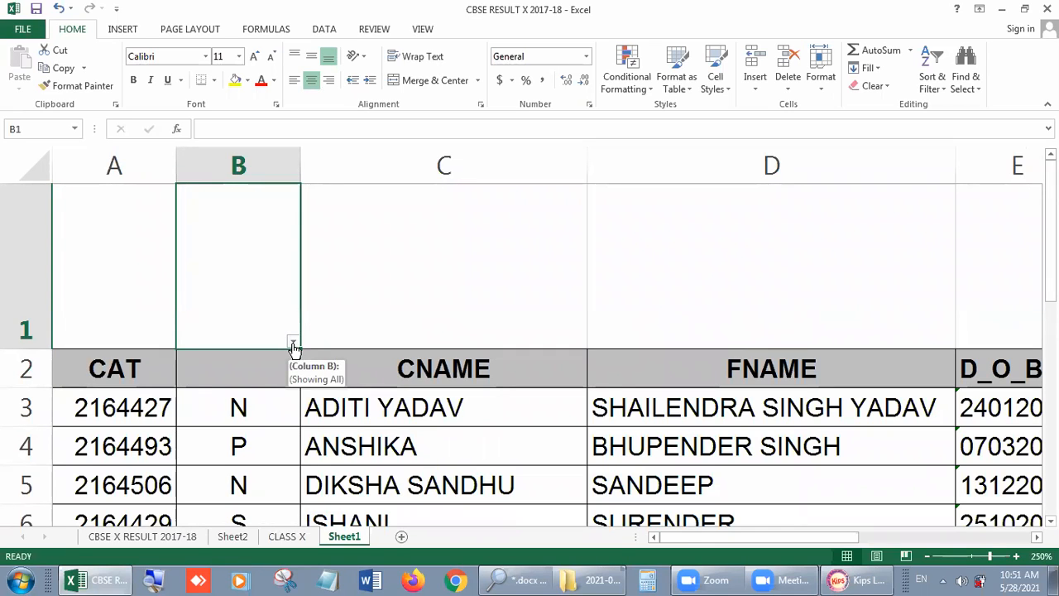
mouse_move(1049, 223)
left_mouse_down()
mouse_move(1049, 236)
mouse_move(1049, 222)
left_mouse_up()
scroll(498, 271, "down", 1)
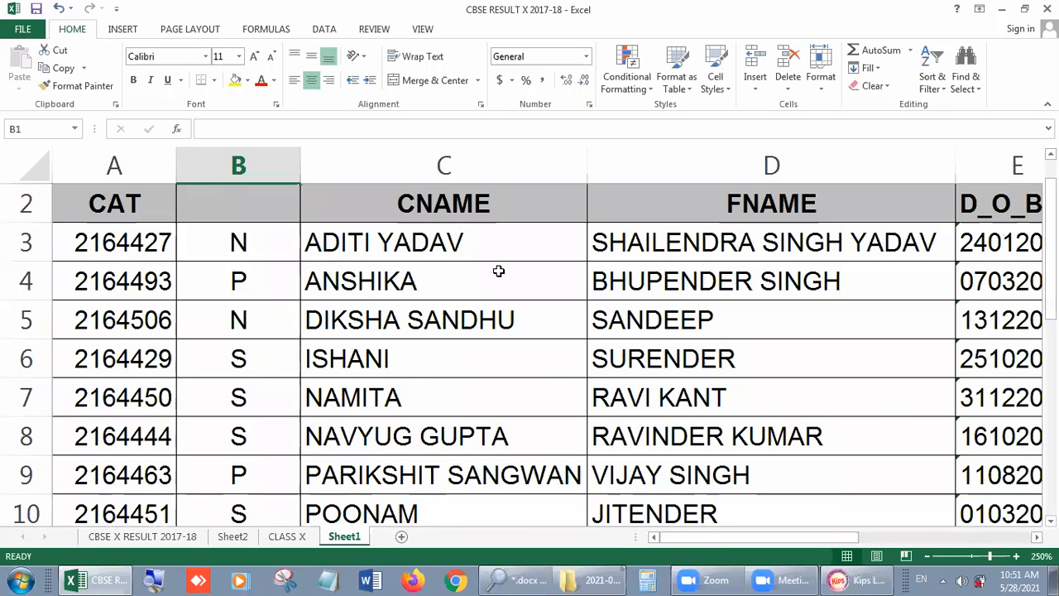
left_click(979, 556)
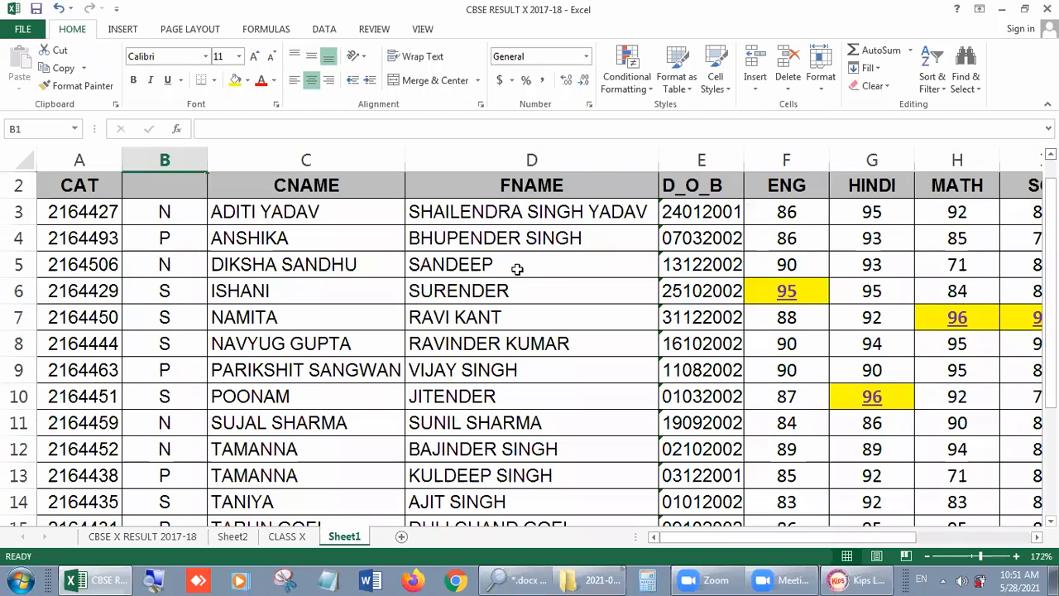
scroll(190, 293, "up", 1)
left_click(199, 277)
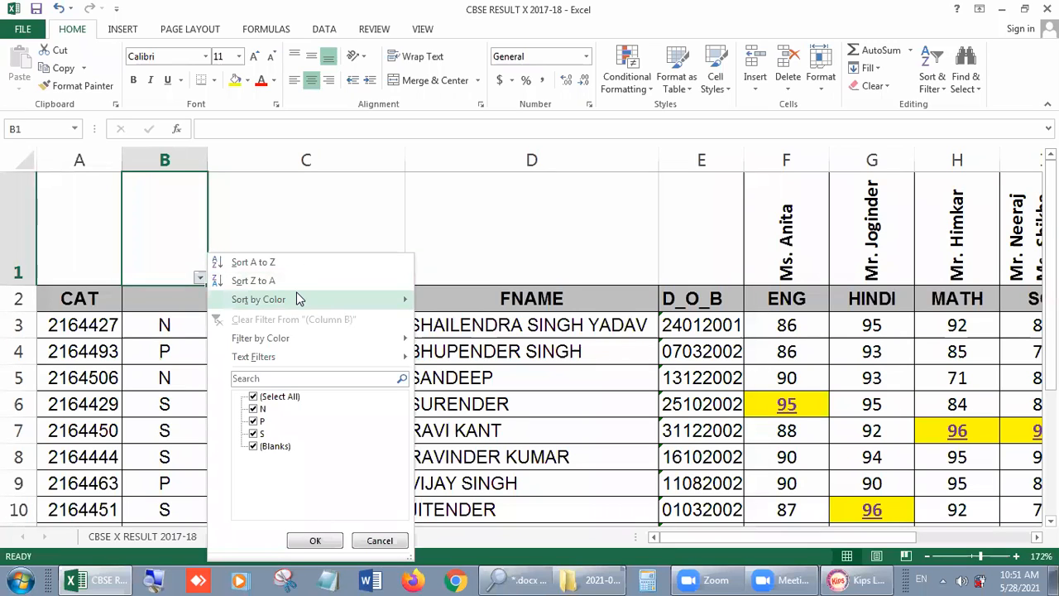
left_click(254, 397)
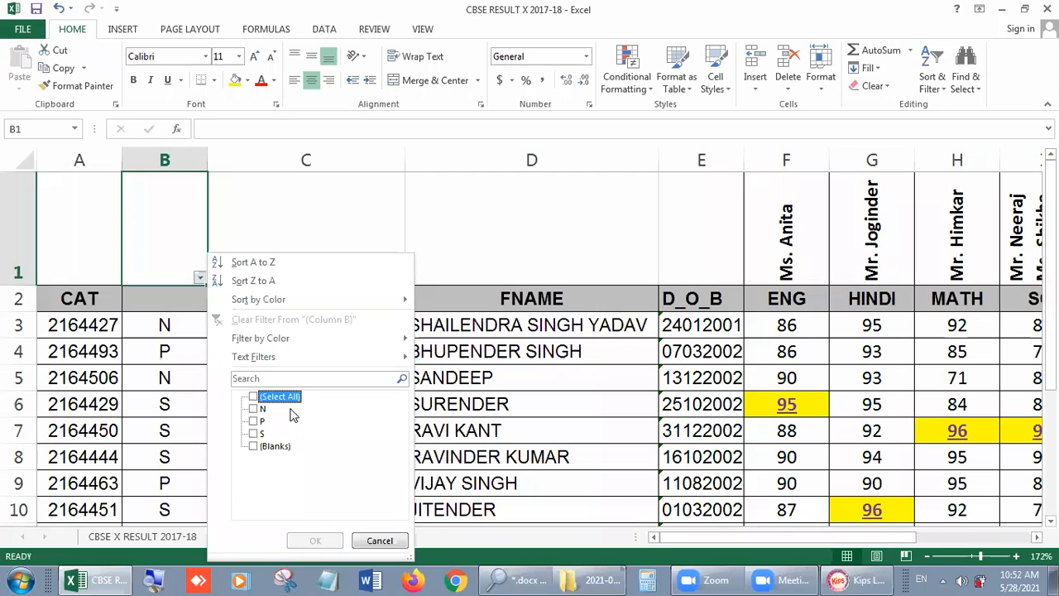
left_click(254, 422)
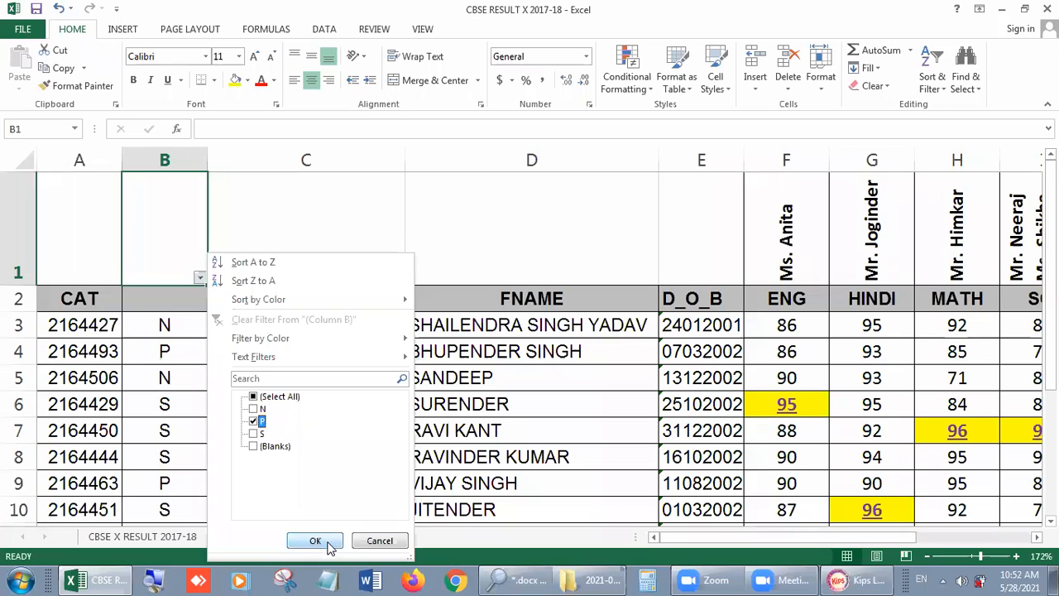
left_click(328, 544)
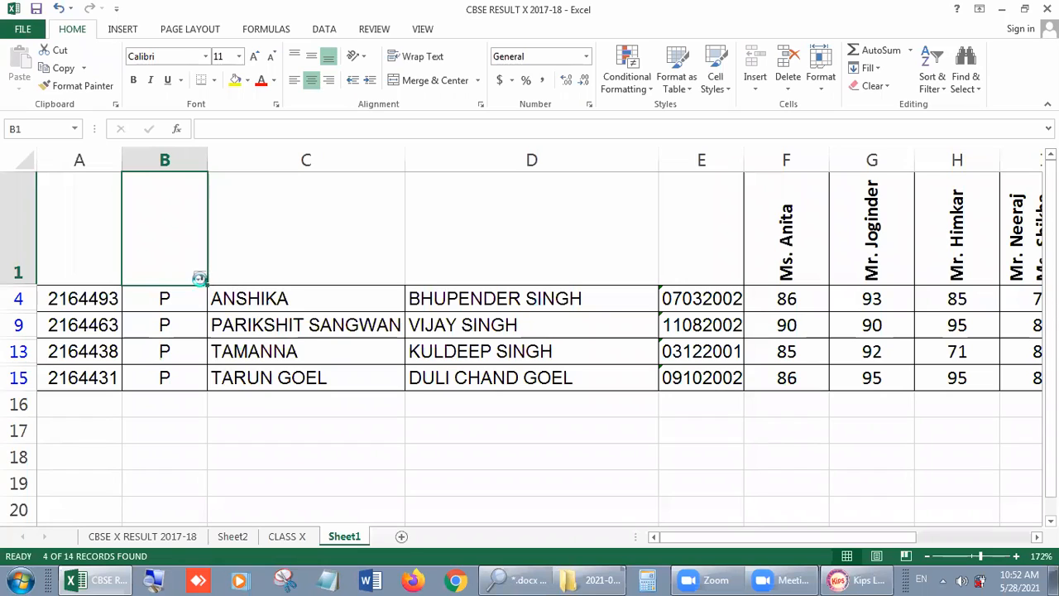
Switch the column B filter to show only the rows marked N.
left_click(200, 277)
left_click(256, 423)
left_click(256, 409)
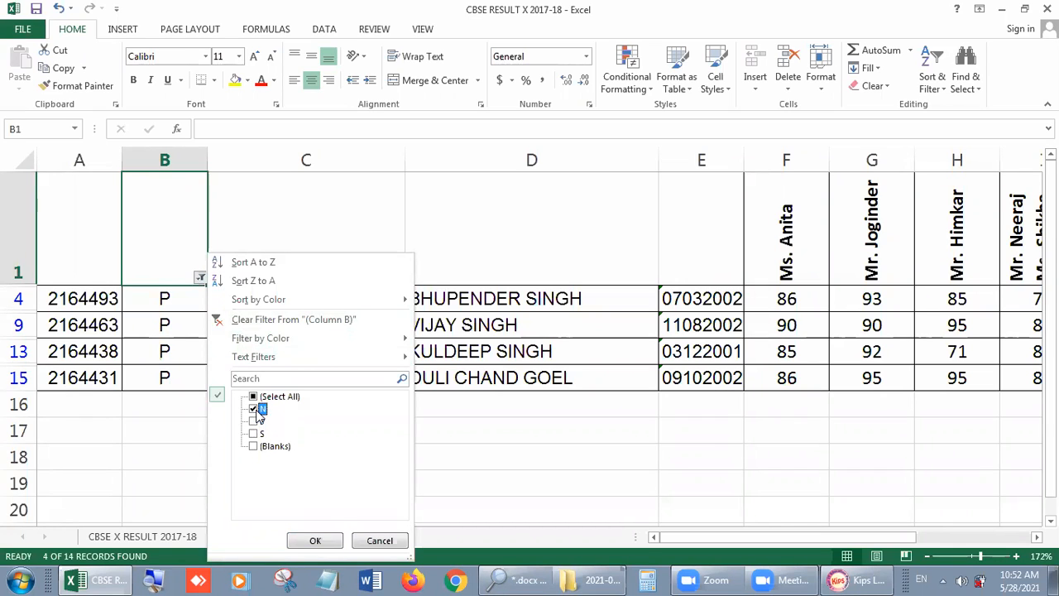
left_click(315, 540)
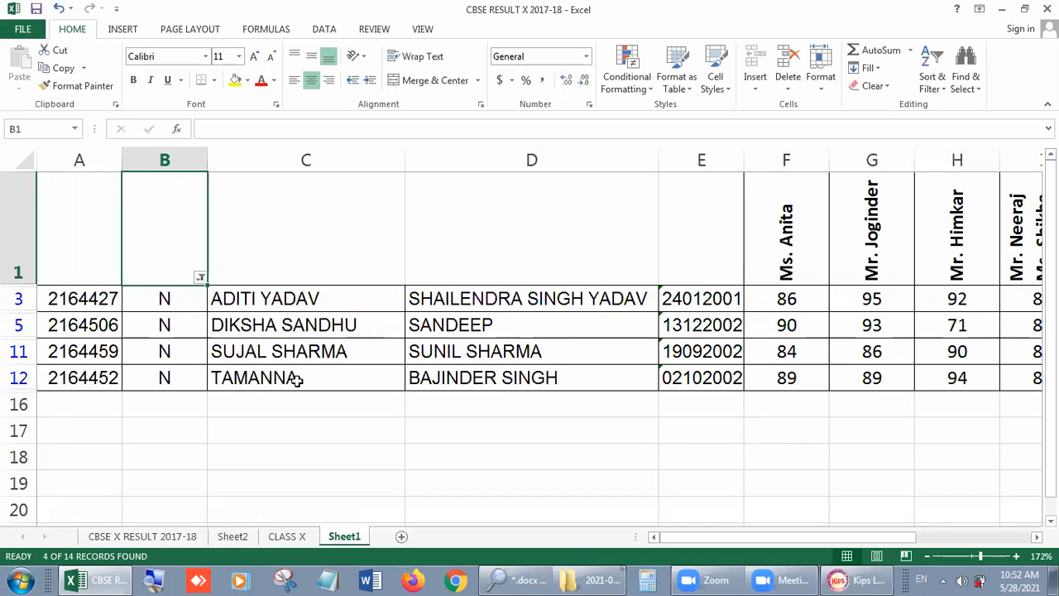
Change the column B filter so that only the S rows are displayed.
left_click(201, 277)
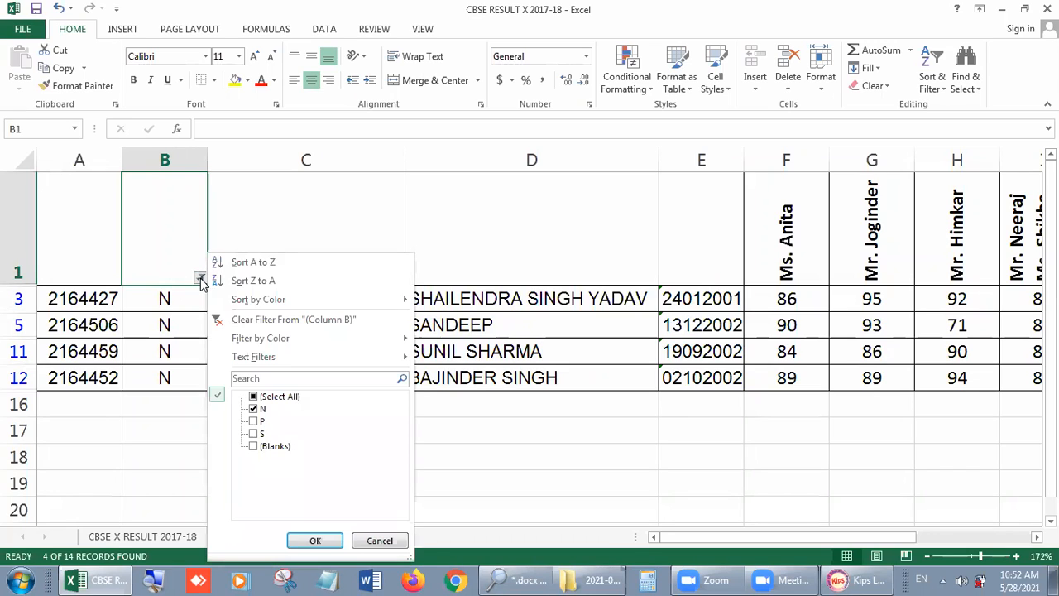
left_click(262, 409)
left_click(254, 433)
left_click(315, 540)
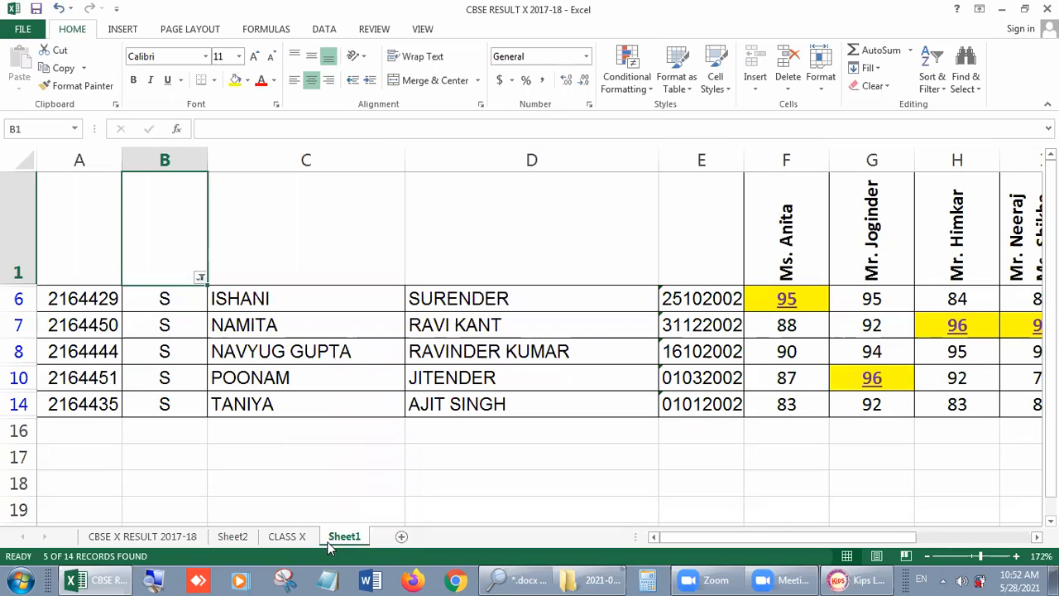
Add N to the column B filter so both the N and S rows are shown.
left_click(201, 278)
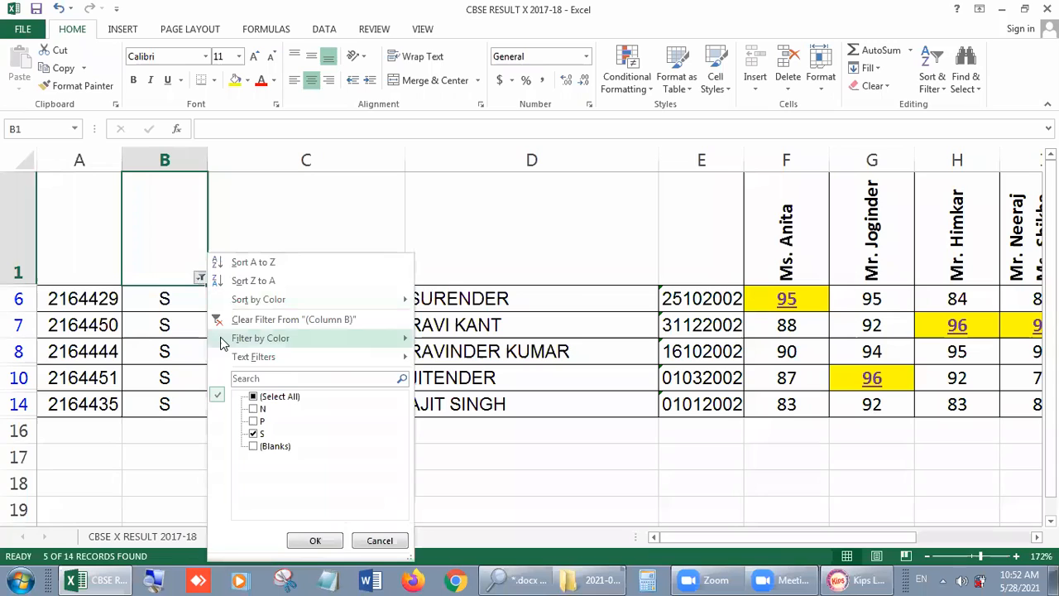
left_click(255, 410)
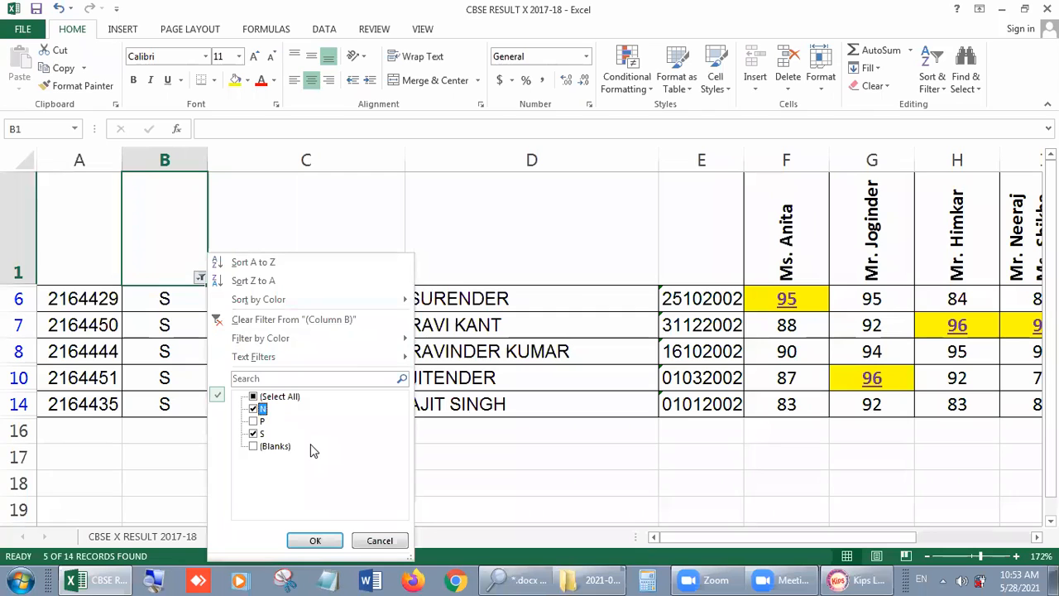
left_click(314, 541)
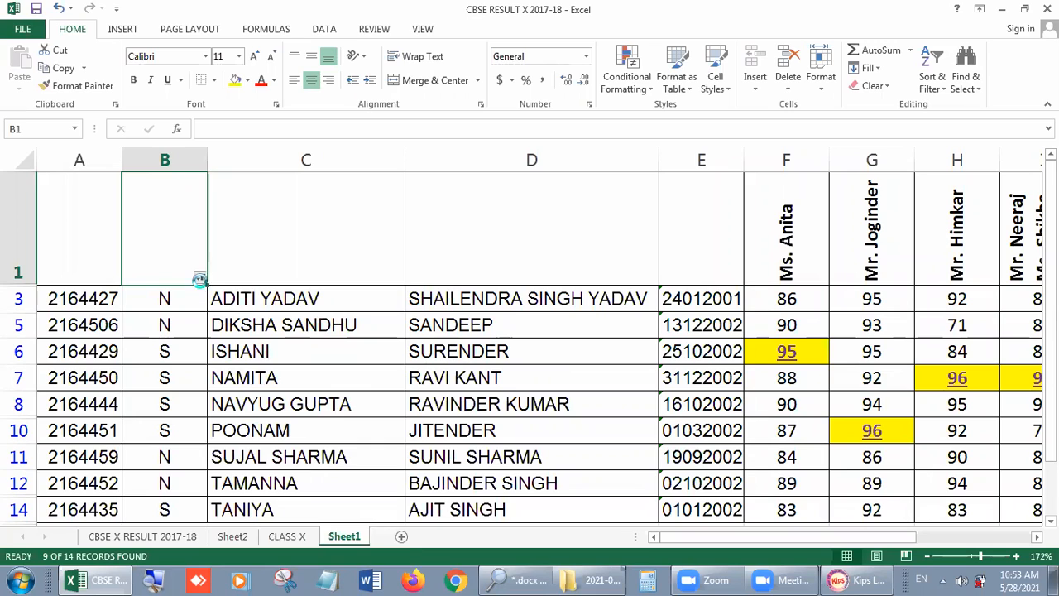
Replace N with P in the column B filter to show the P and S rows.
left_click(200, 277)
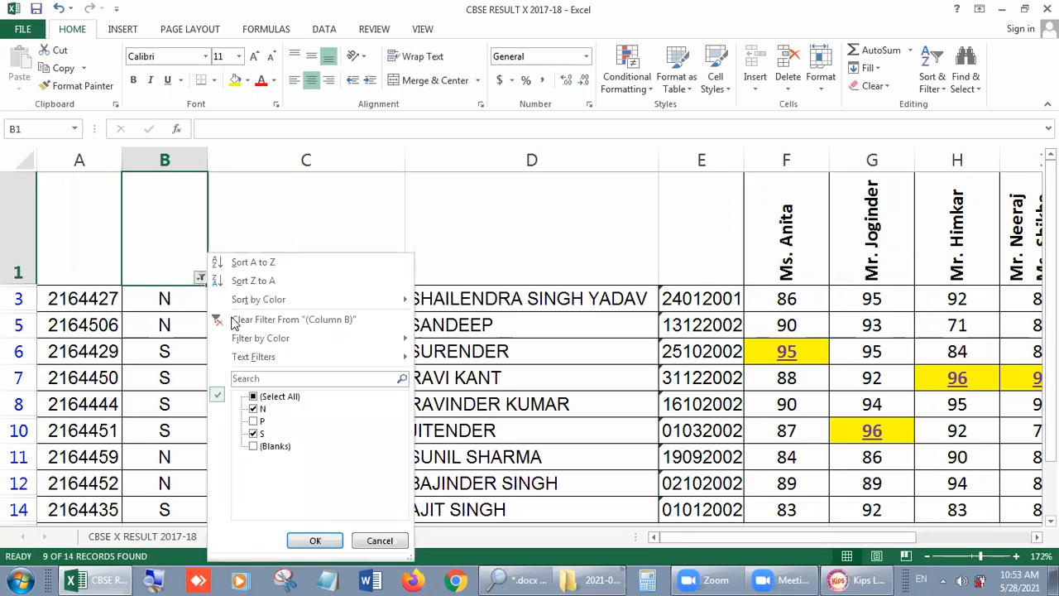
left_click(257, 421)
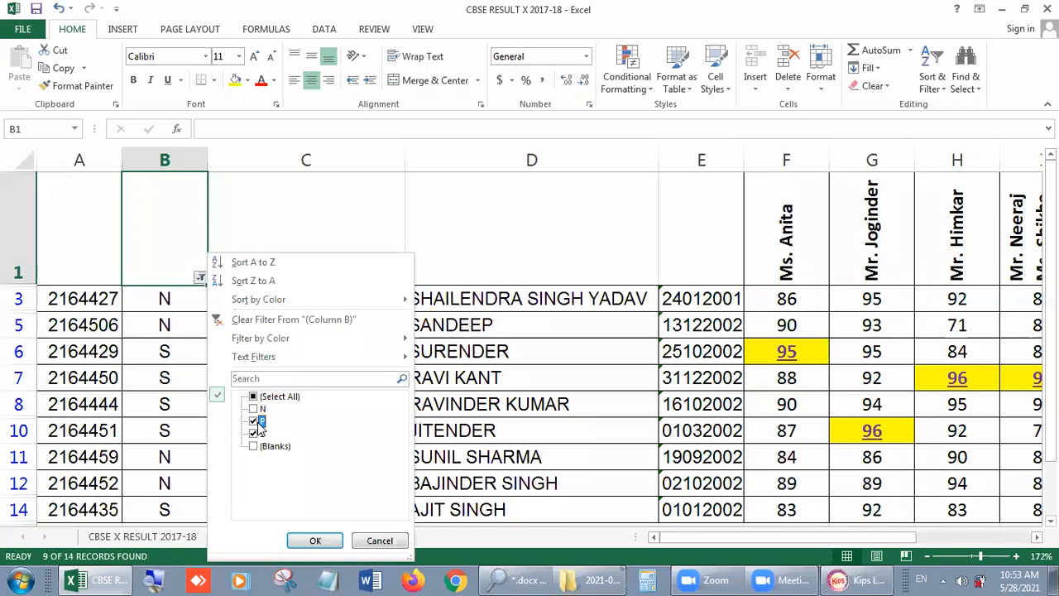
left_click(315, 541)
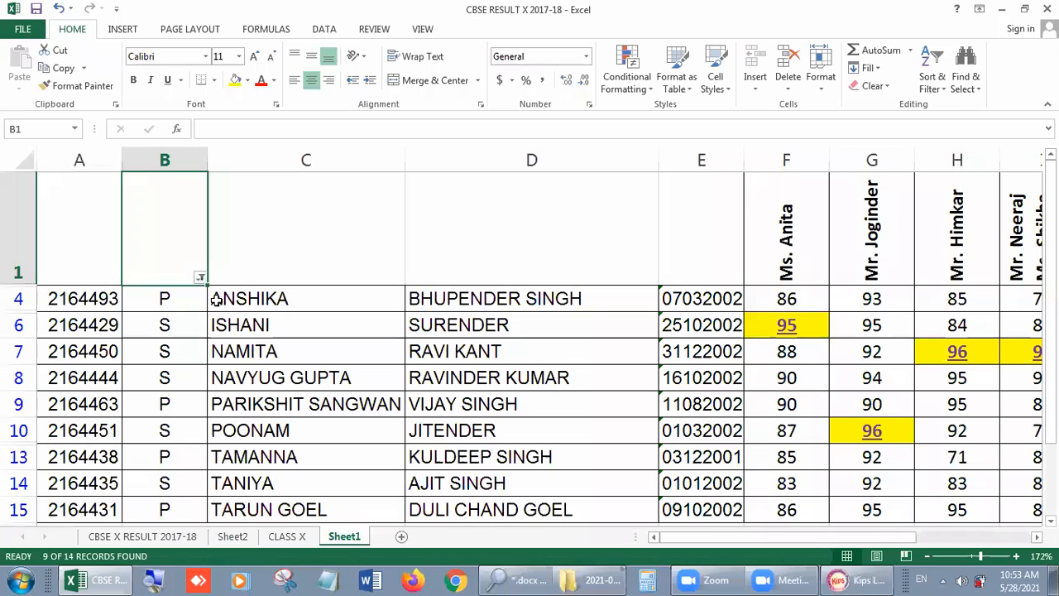
Restore all rows by selecting every value in the column B filter.
left_click(200, 278)
left_click(273, 397)
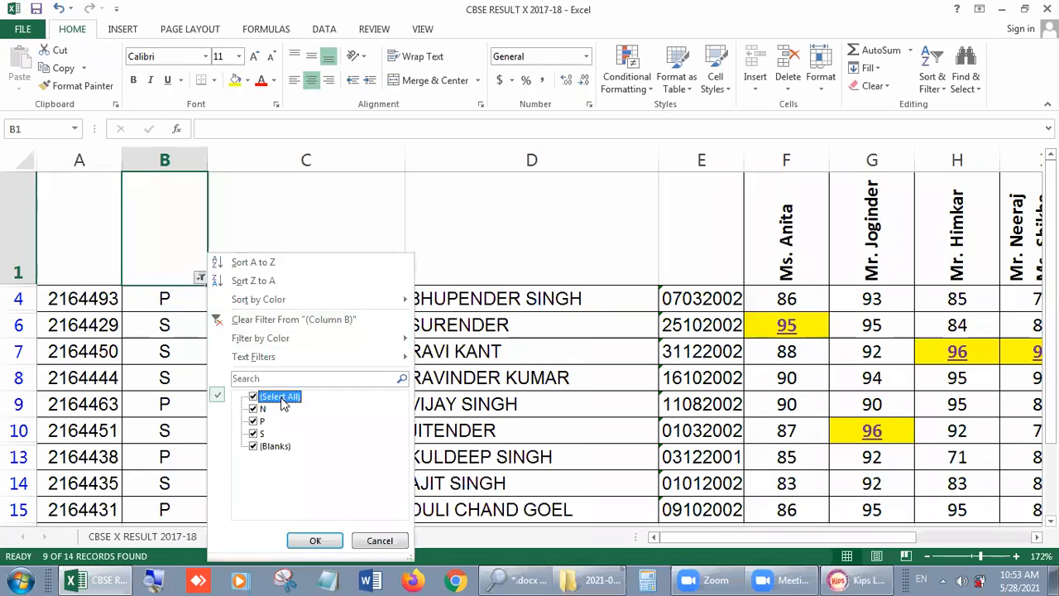
left_click(329, 542)
Examine the N, P and S codes in column B from row 4 down to the end of the list and back up to row 3.
left_click(455, 349)
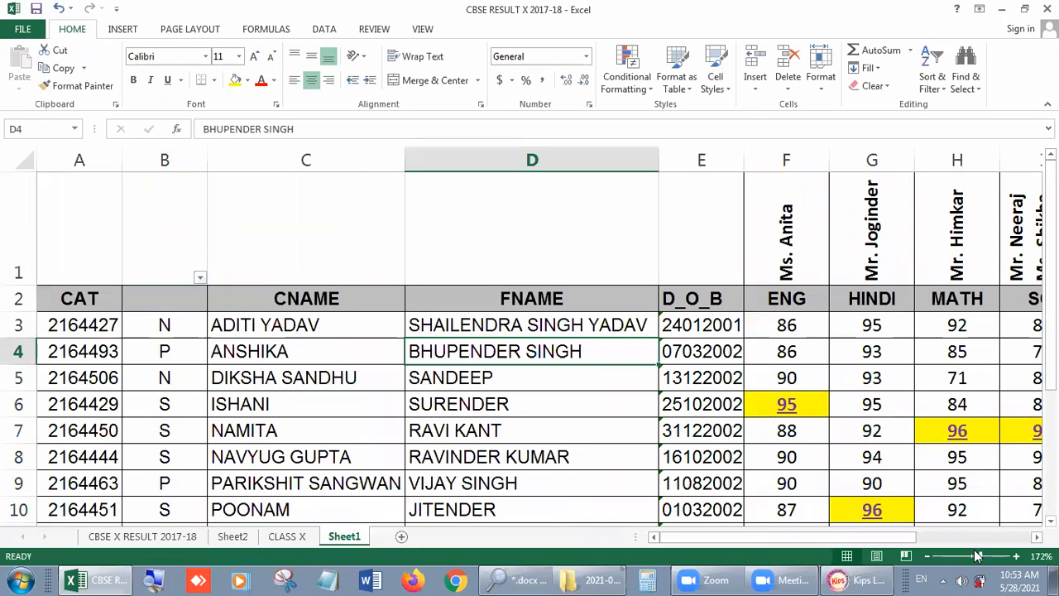
left_click_drag(980, 561, 977, 560)
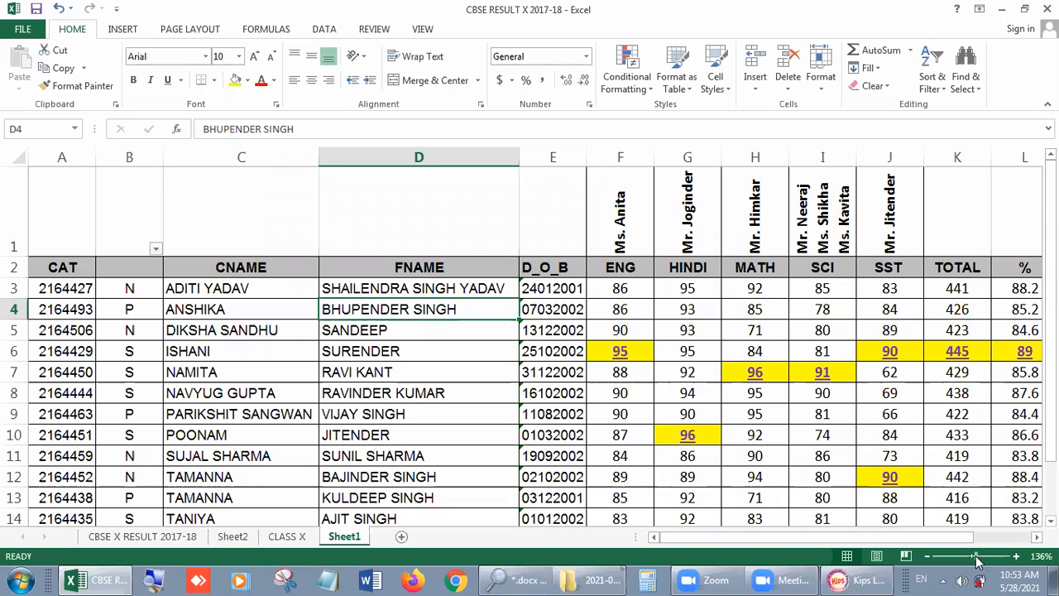
key("Left")
key("Left")
key("Down")
key("Down")
key("Down")
key("Down")
key("Down")
key("Down")
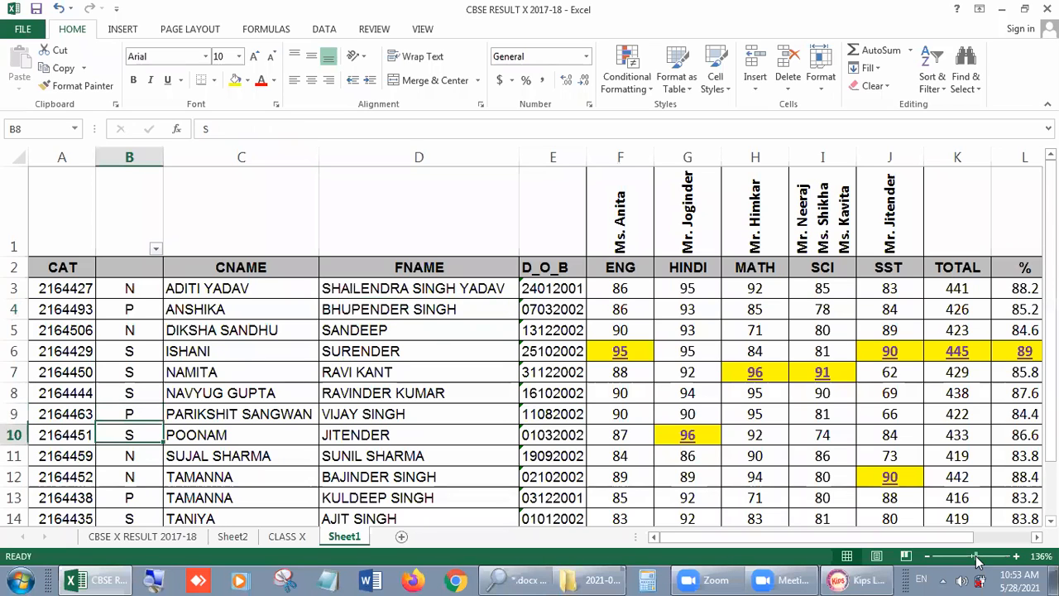
key("Down")
key("Down")
key("Down")
key("Down")
key("Down")
key("Down")
key("Up")
key("Up")
key("Up")
key("Up")
key("Up")
key("Up")
key("Up")
key("Up")
key("Up")
key("Up")
key("Up")
key("Up")
key("Up")
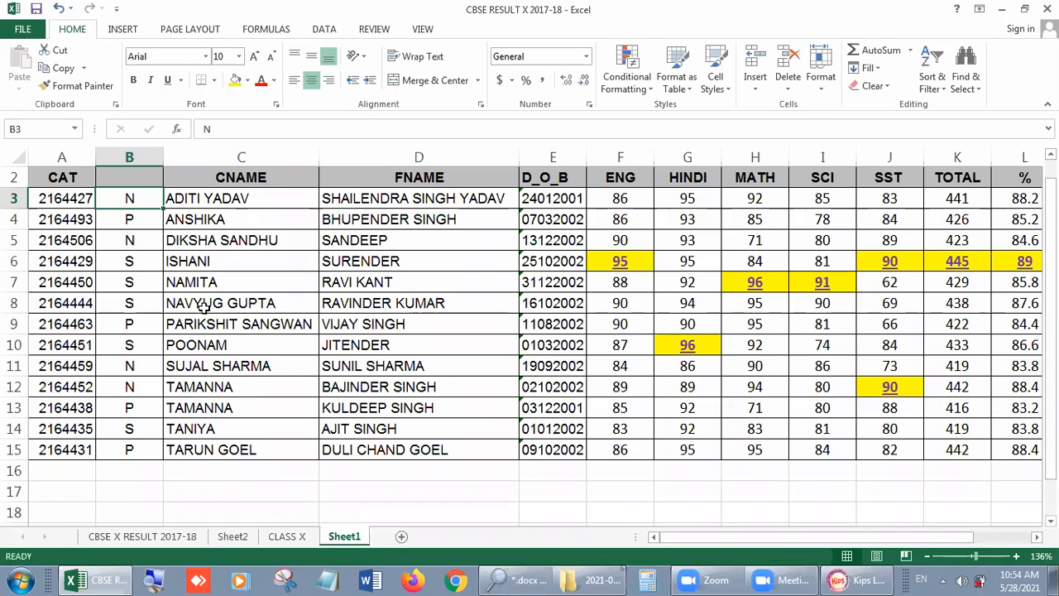
Delete the RANK values in column M for rows 3 to 15.
left_click_drag(15, 198, 113, 442)
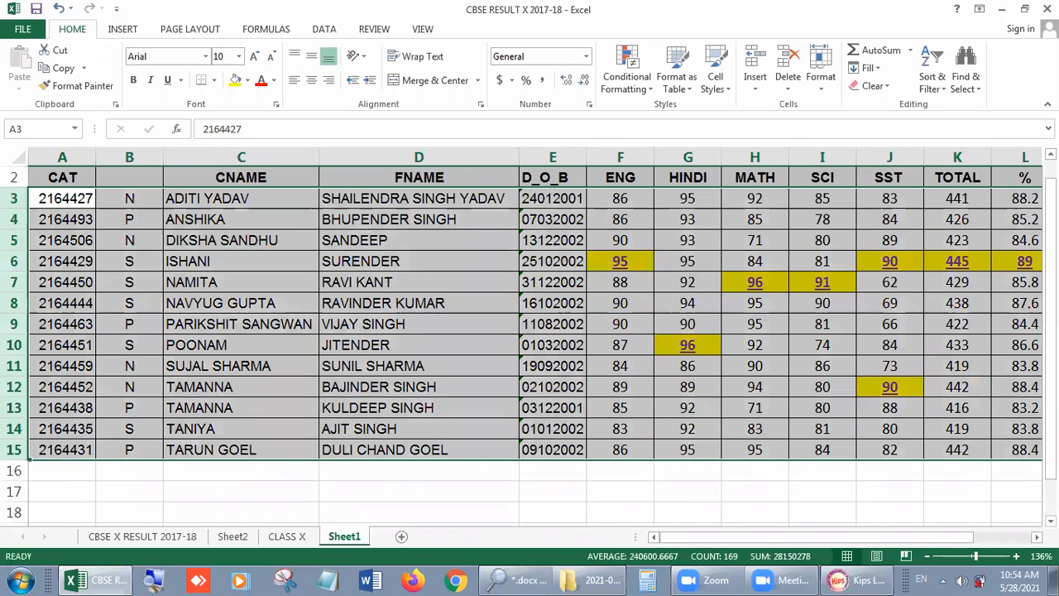
left_click(1036, 537)
left_click(1037, 537)
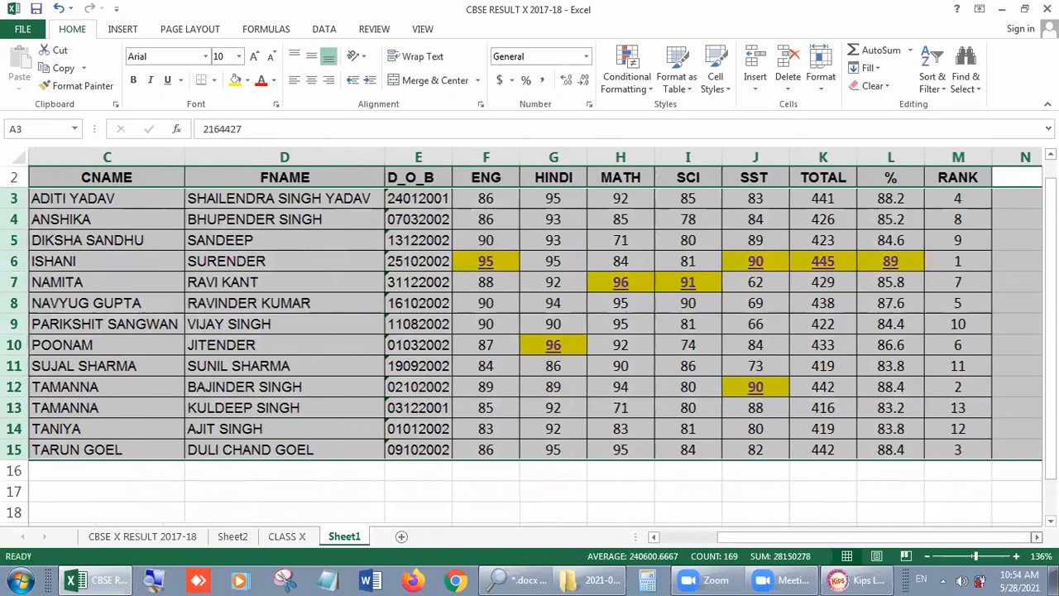
left_click(1037, 537)
left_click(1036, 537)
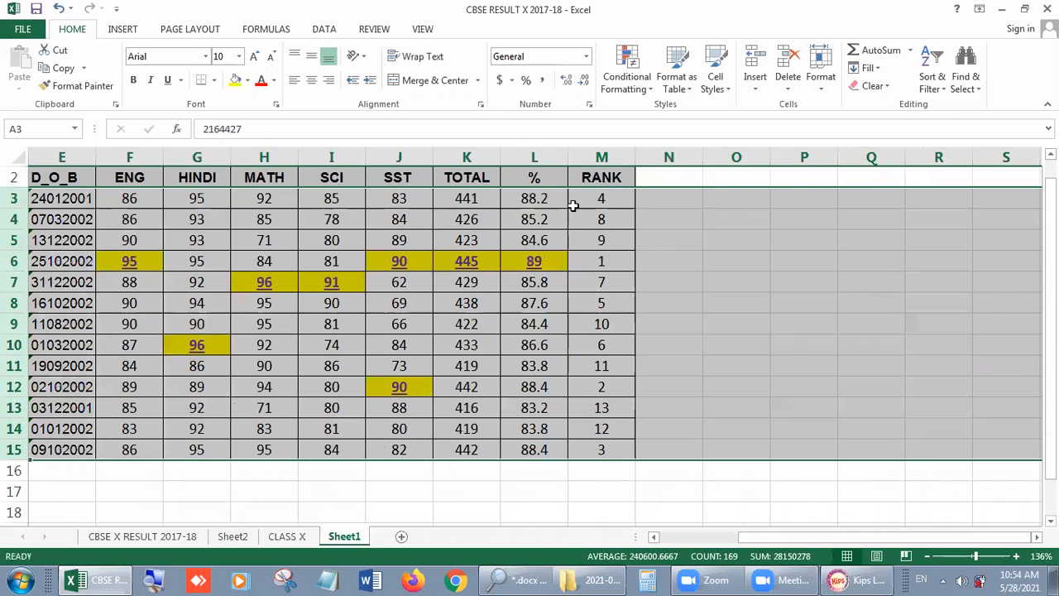
left_click(685, 258)
left_click_drag(601, 199, 621, 452)
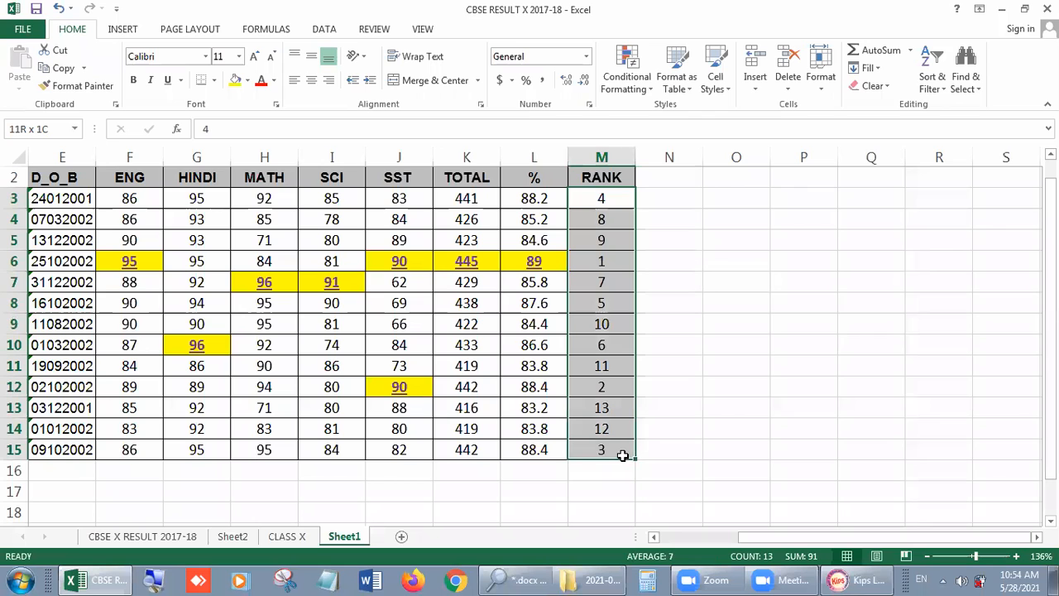
left_click(692, 392)
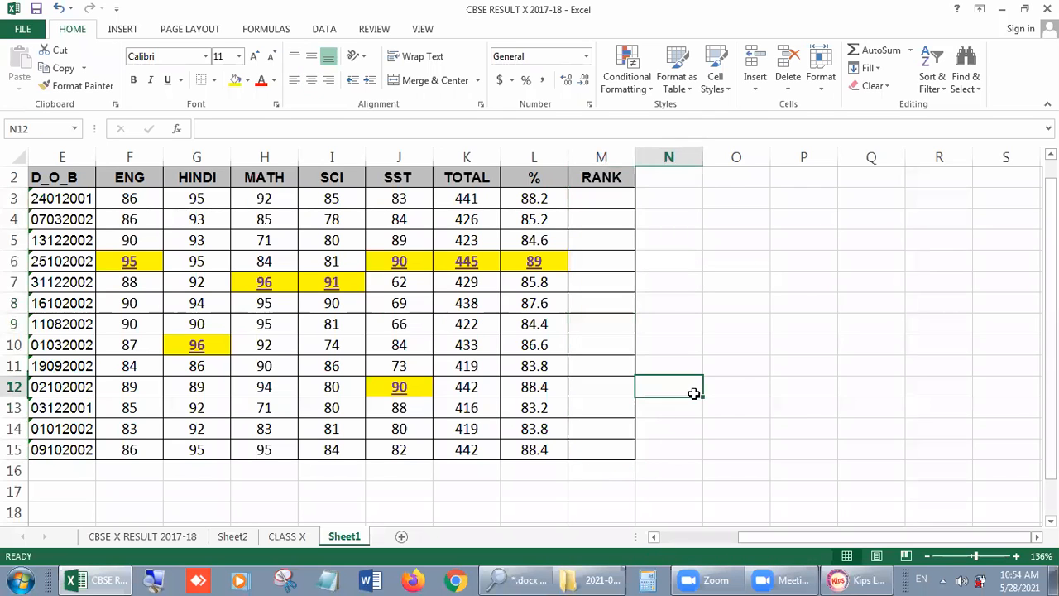
Start a custom sort on rows 3 to 15 and delete the second sort level for Column B.
left_click_drag(860, 539, 757, 329)
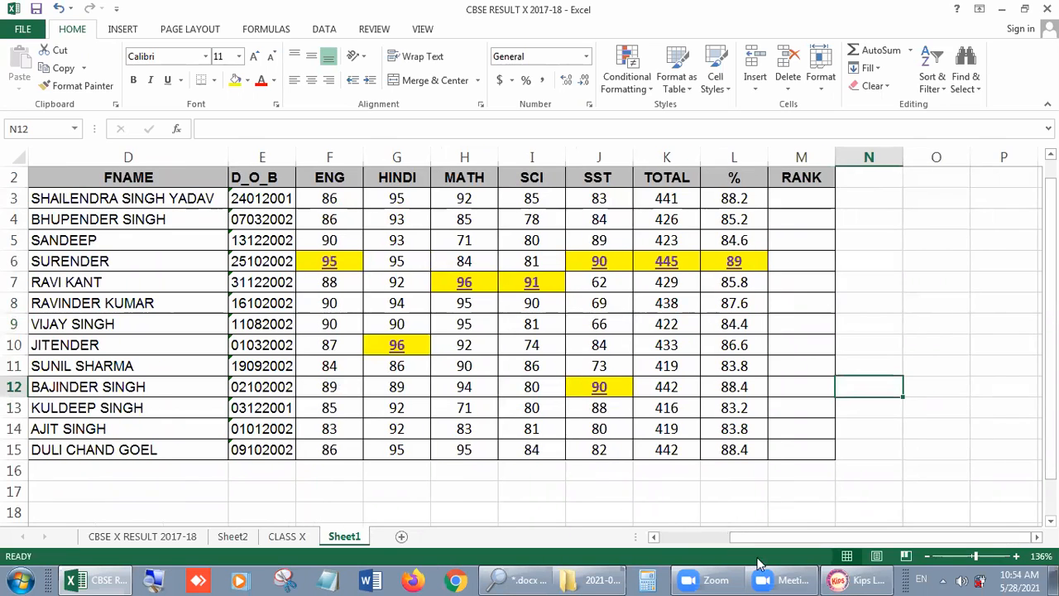
left_click_drag(743, 540, 87, 451)
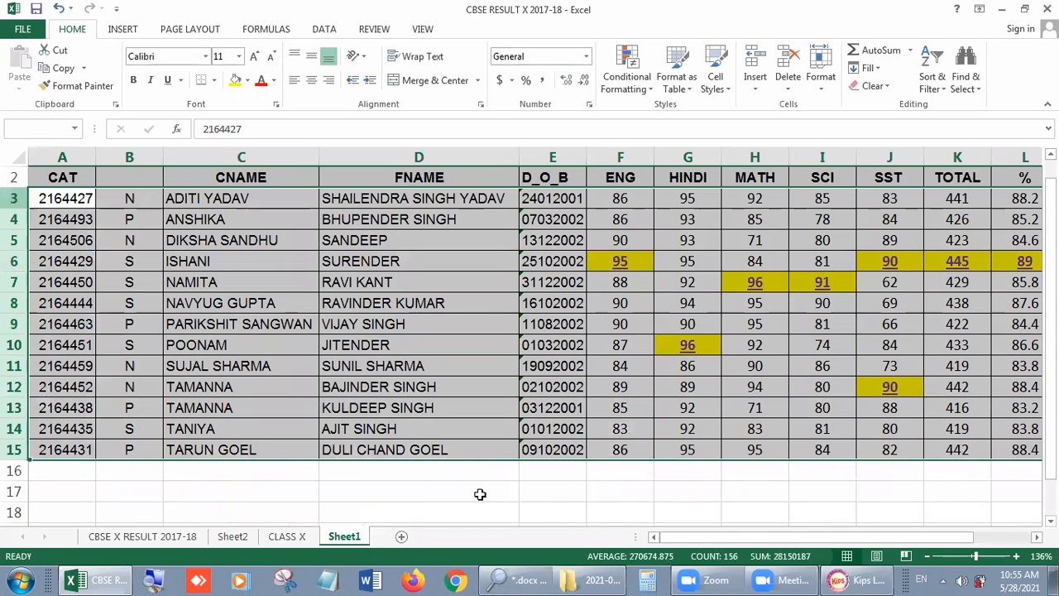
left_click_drag(924, 536, 924, 191)
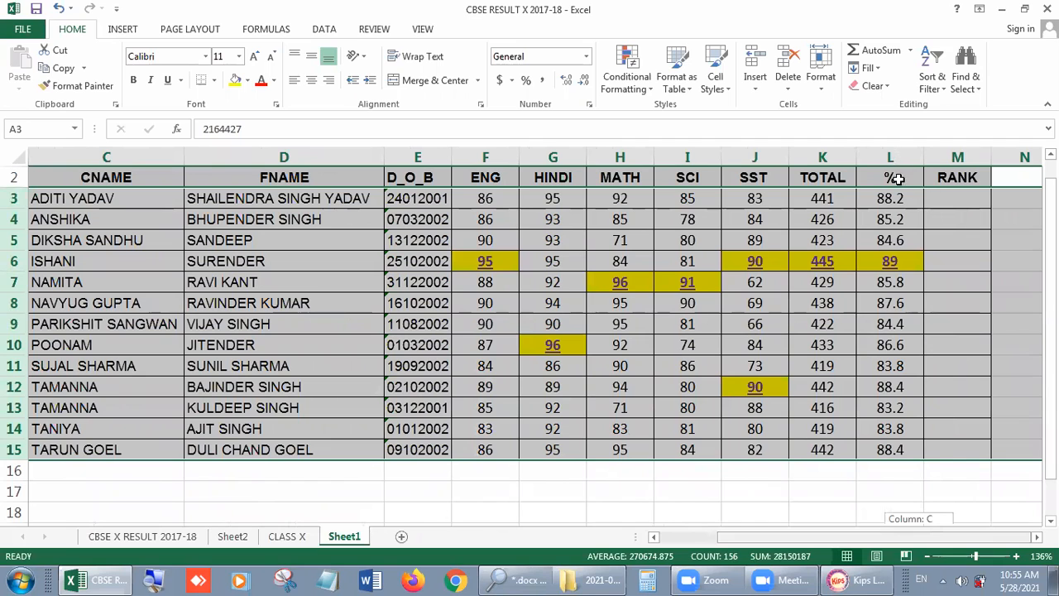
left_click(934, 86)
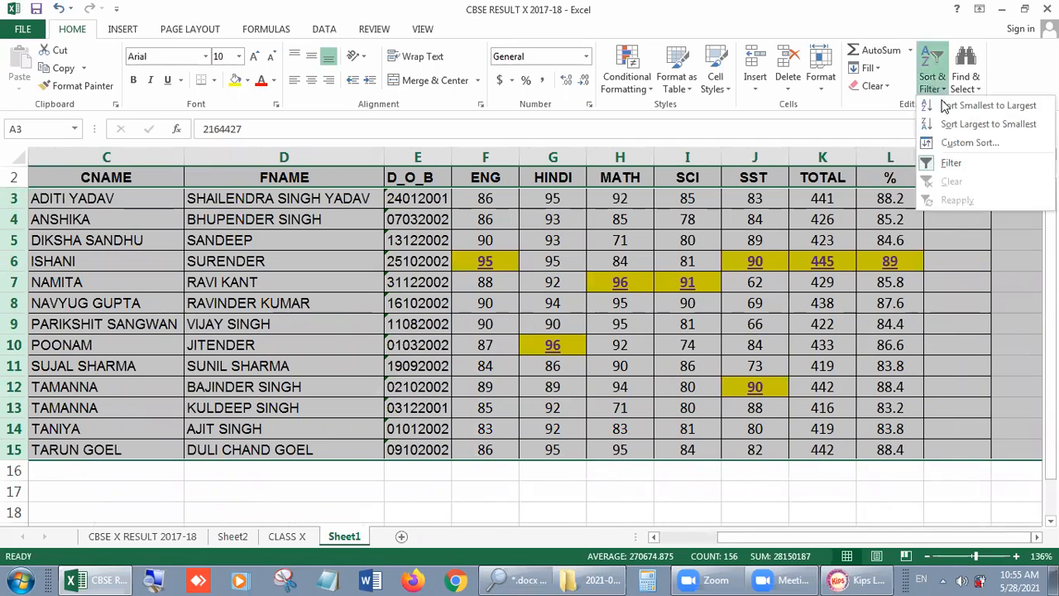
left_click(953, 144)
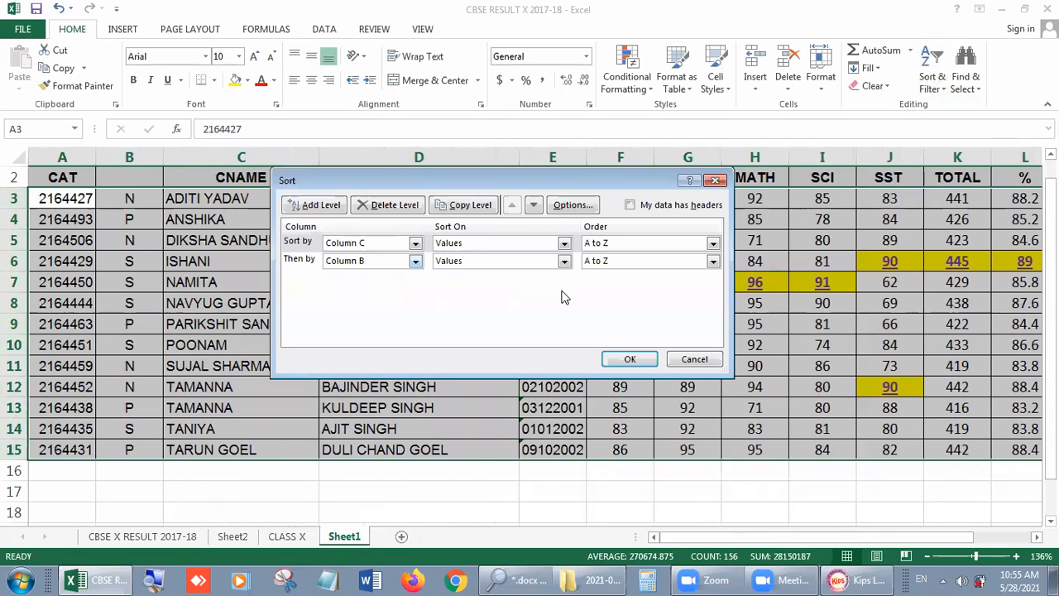
left_click(378, 263)
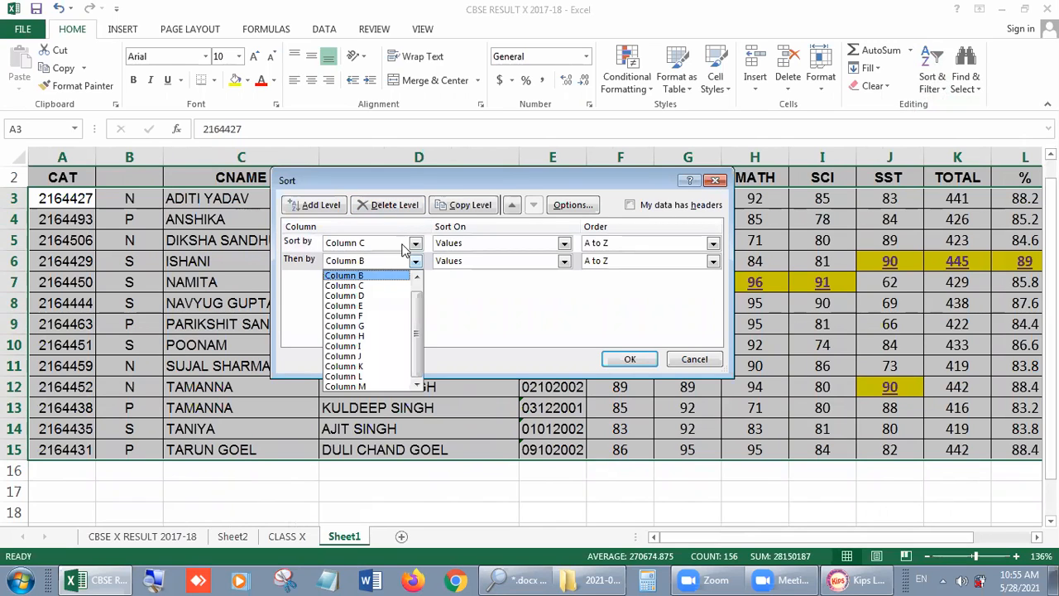
left_click(454, 312)
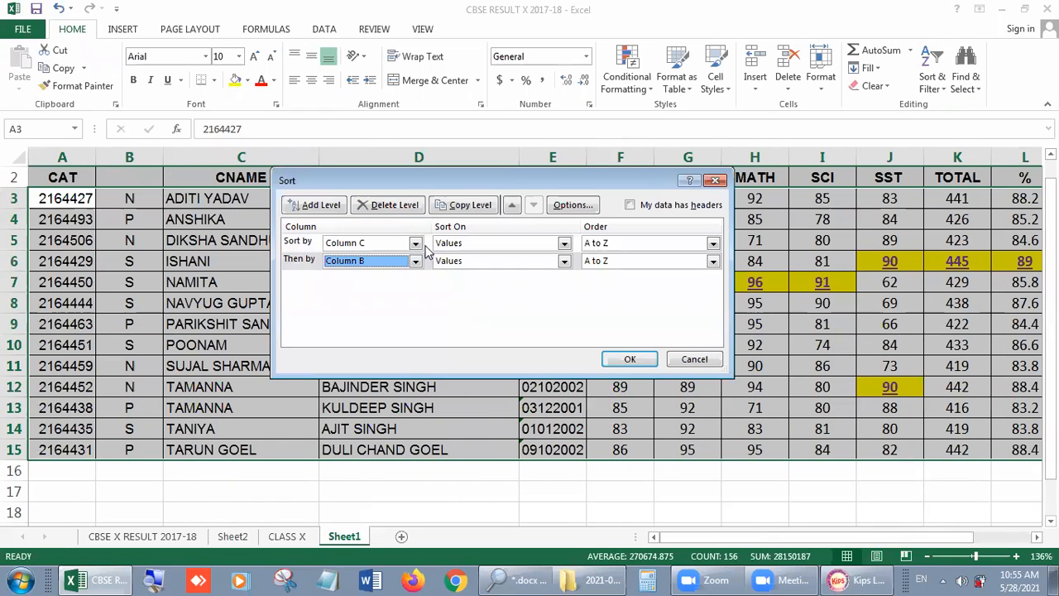
left_click(395, 204)
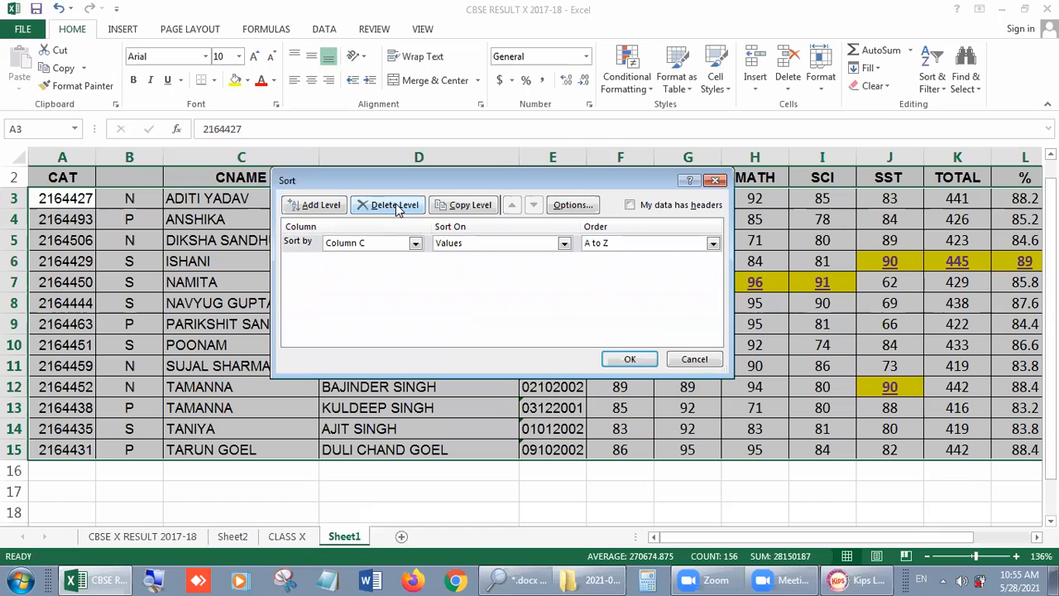
Compare the order options offered when the sort level uses Column L and when it uses Column C.
left_click(416, 246)
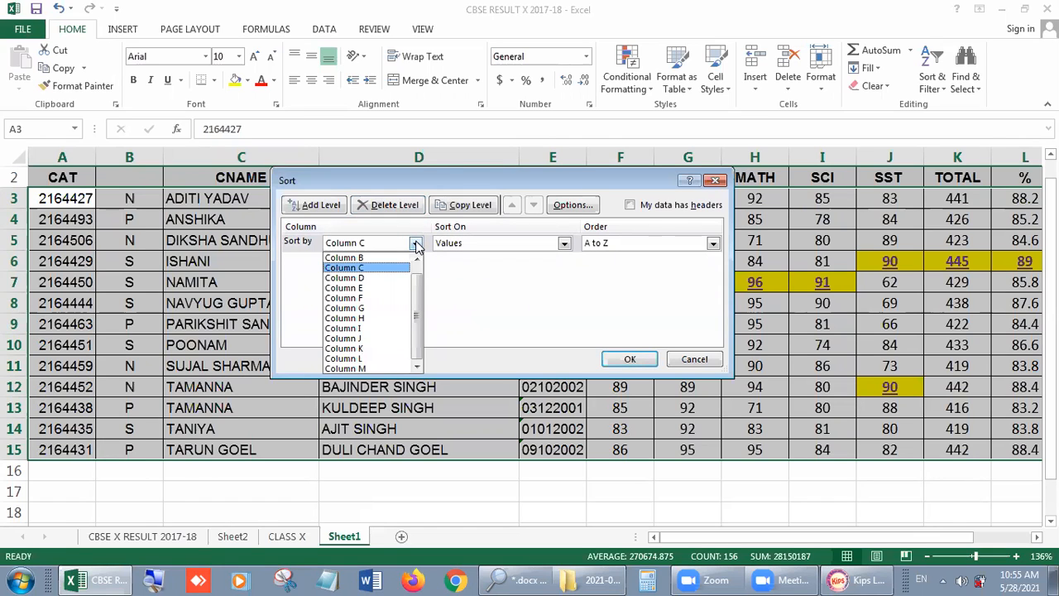
left_click(358, 358)
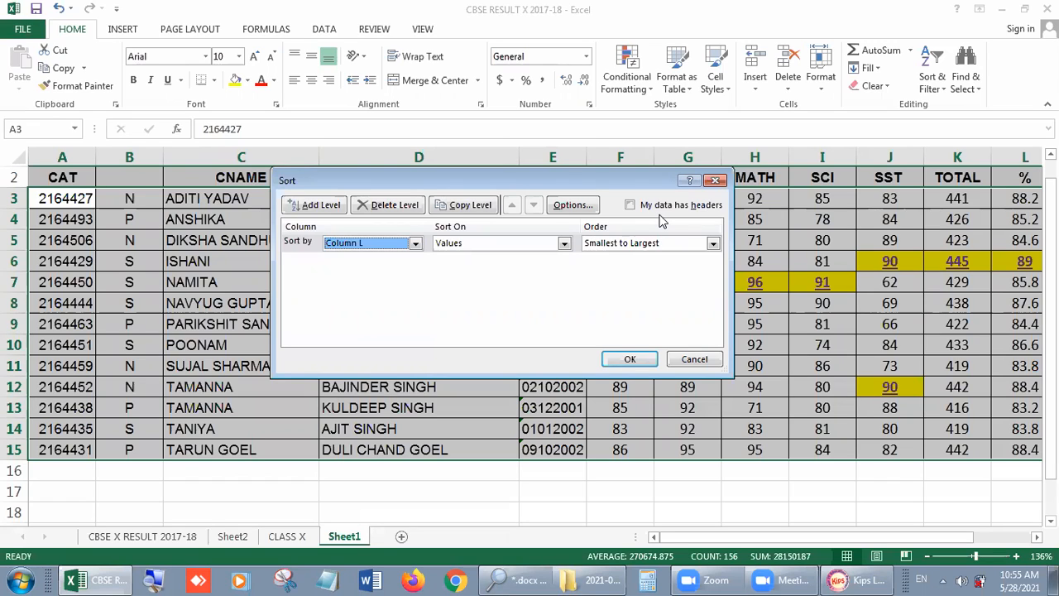
left_click(712, 243)
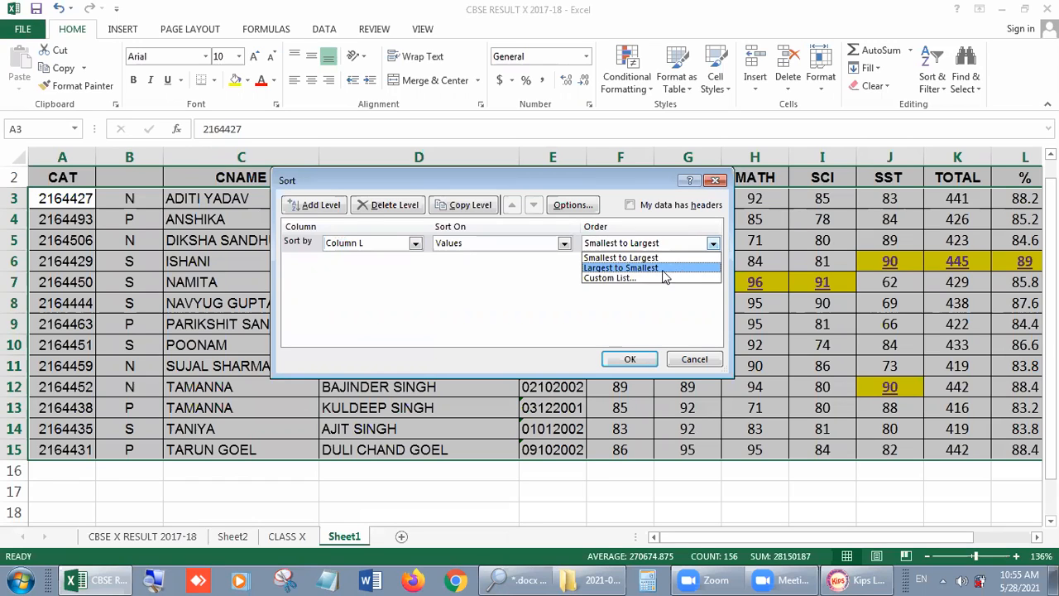
left_click(531, 291)
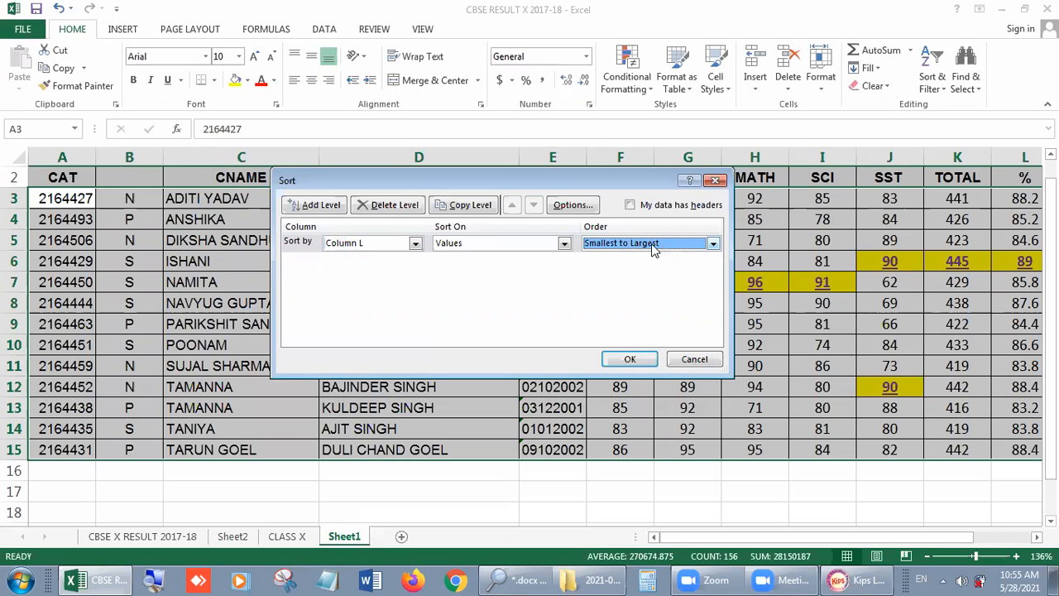
left_click(415, 245)
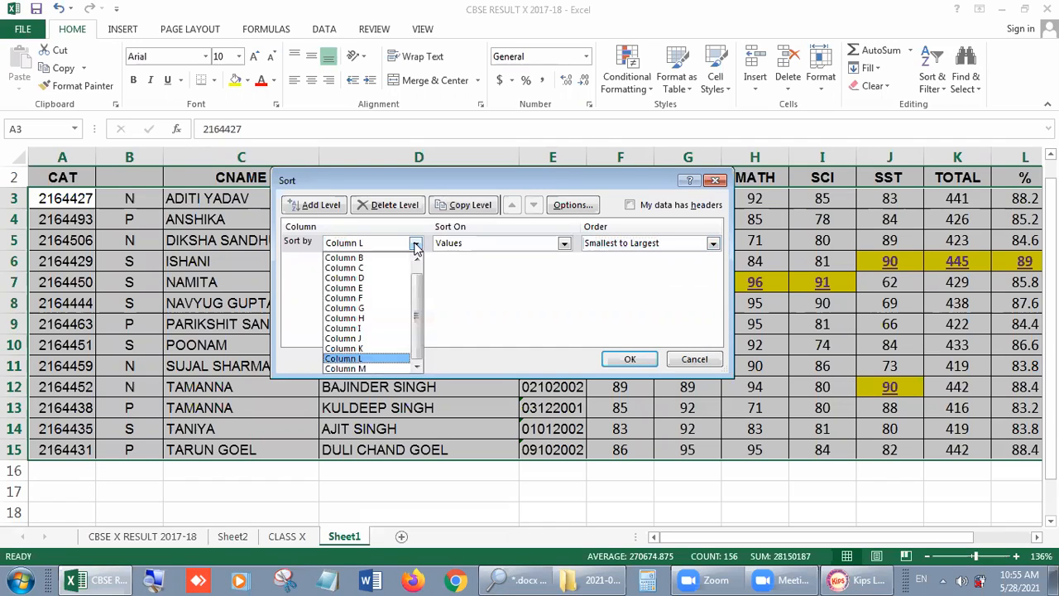
left_click(384, 267)
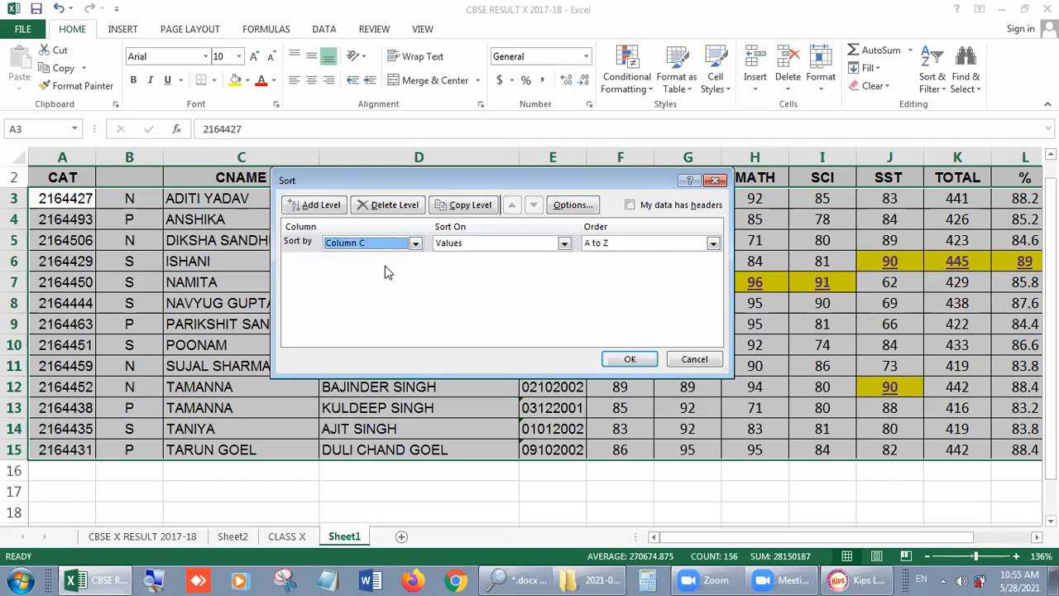
left_click(681, 242)
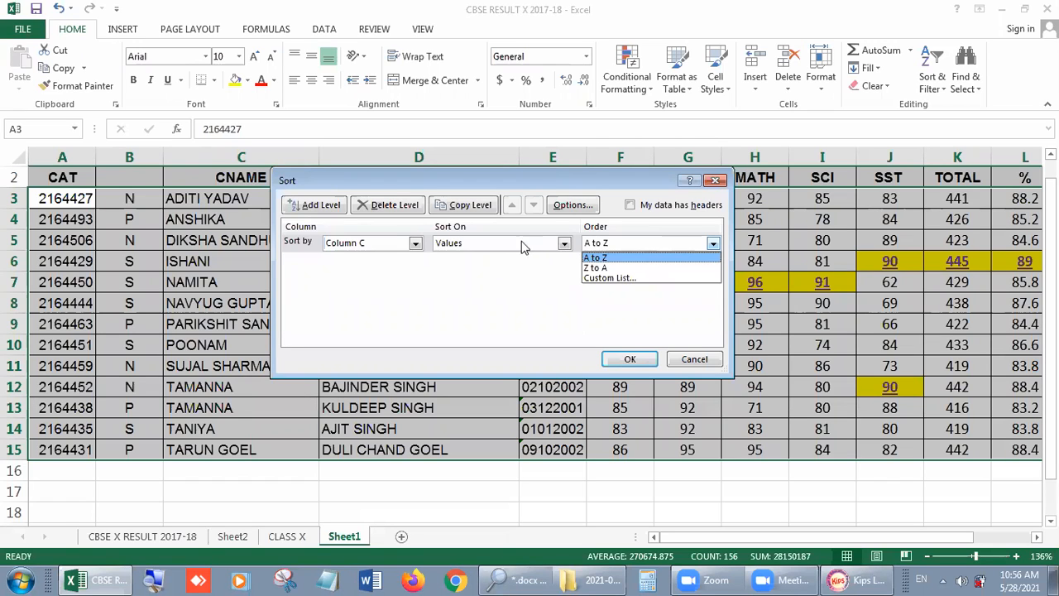
left_click(410, 248)
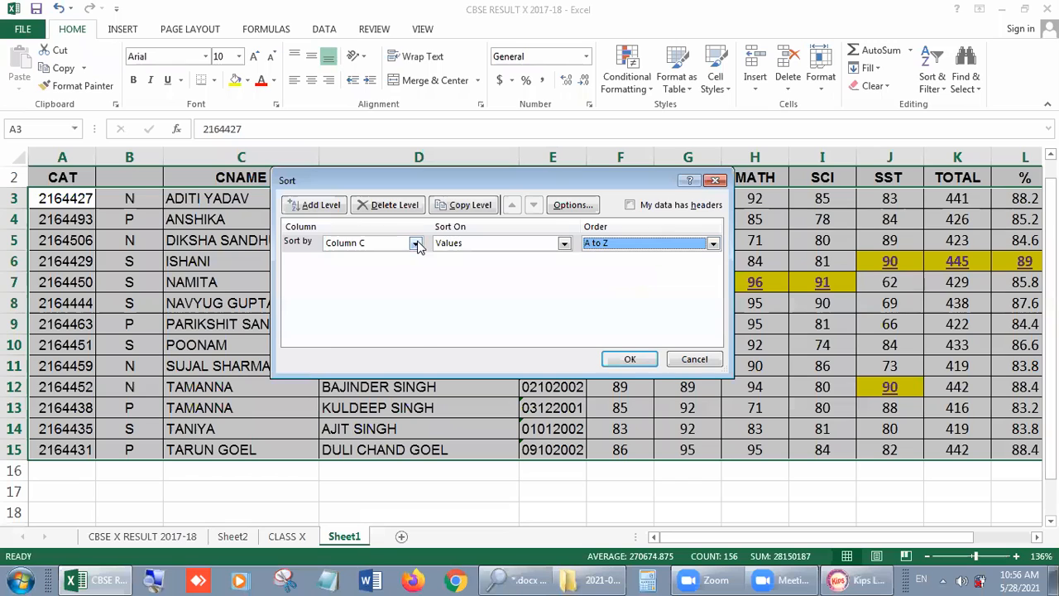
Sort rows 3 to 15 by the values in Column L, Largest to Smallest.
left_click(413, 247)
left_click(363, 359)
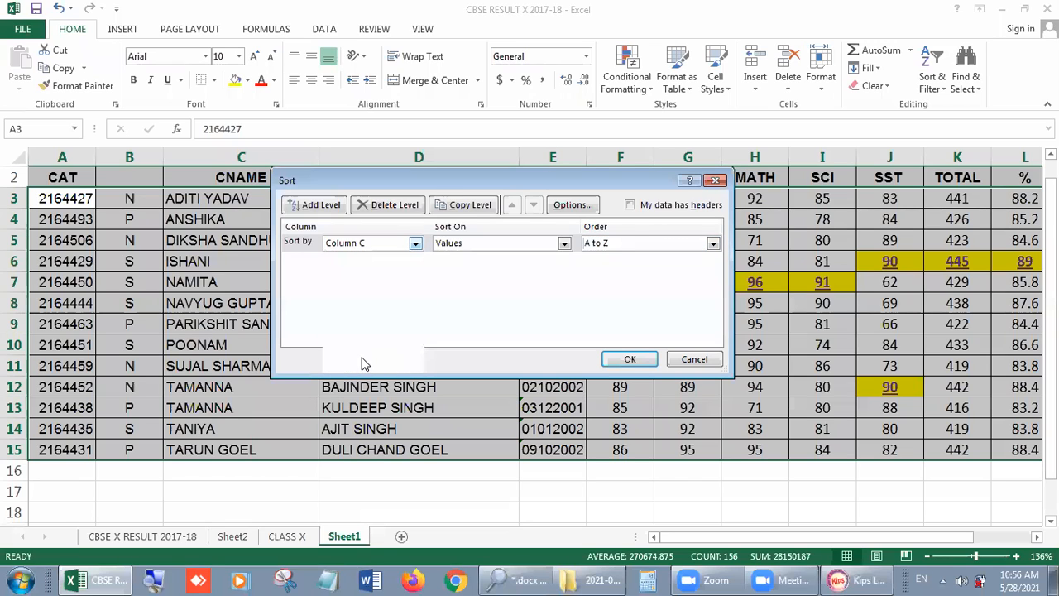
left_click(711, 243)
left_click(676, 268)
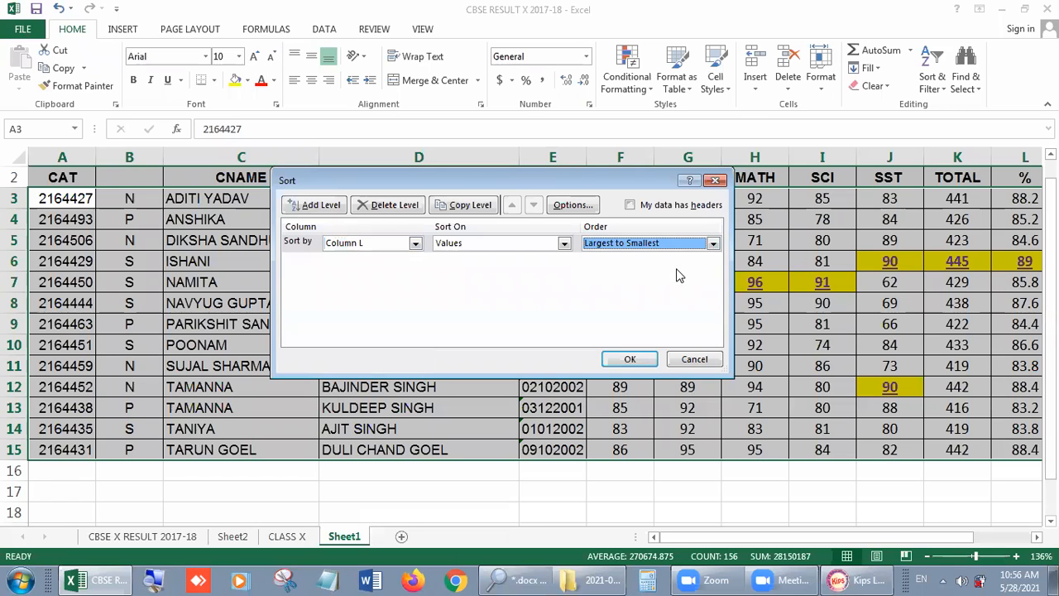
left_click(624, 359)
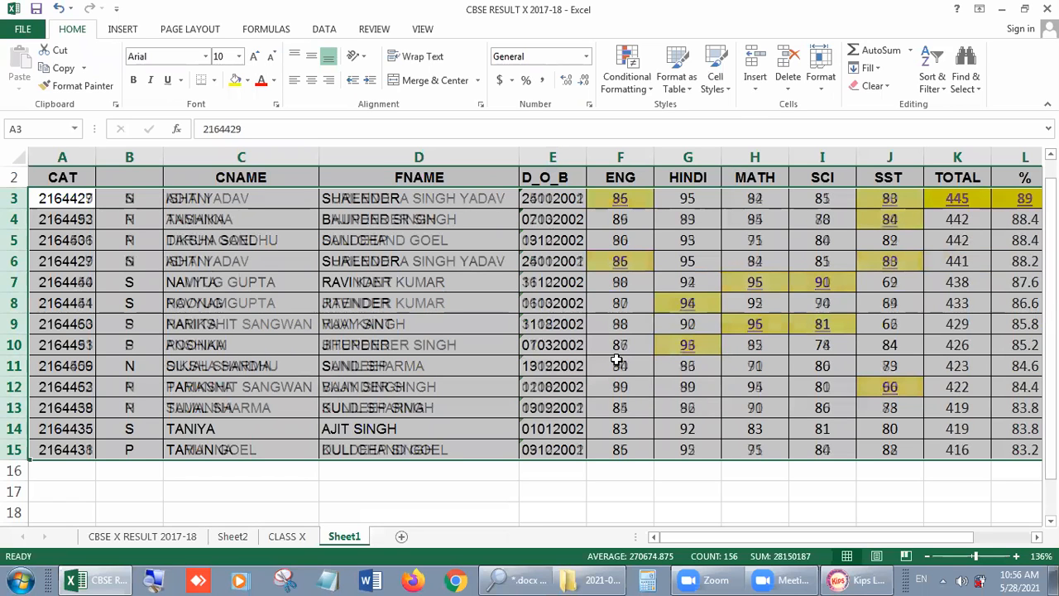
Examine the sorted % values in column L from row 3 down to row 15.
left_click(1037, 537)
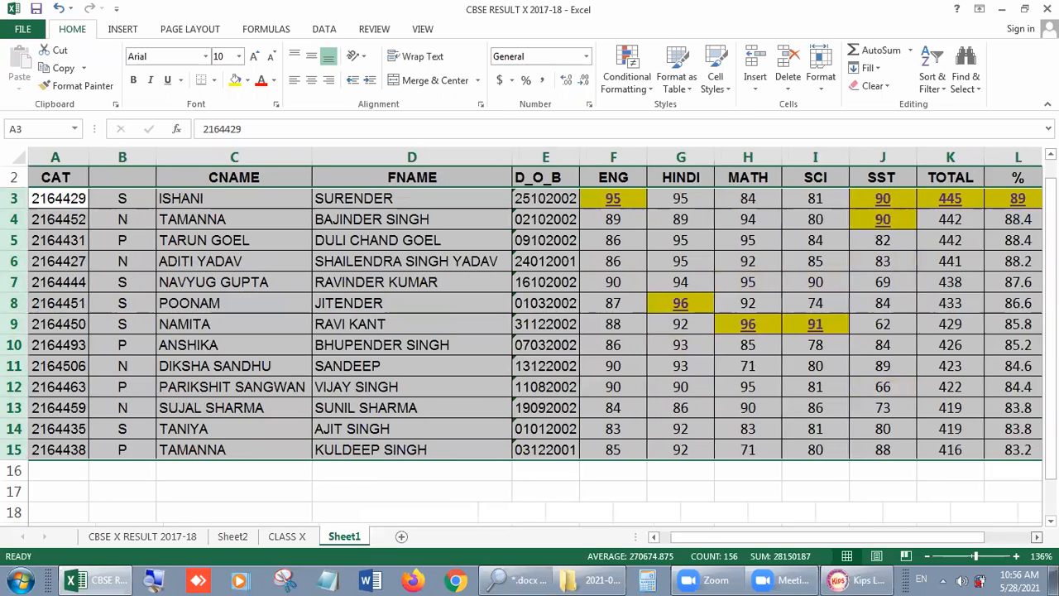
left_click(1036, 536)
left_click(1037, 537)
left_click(1037, 536)
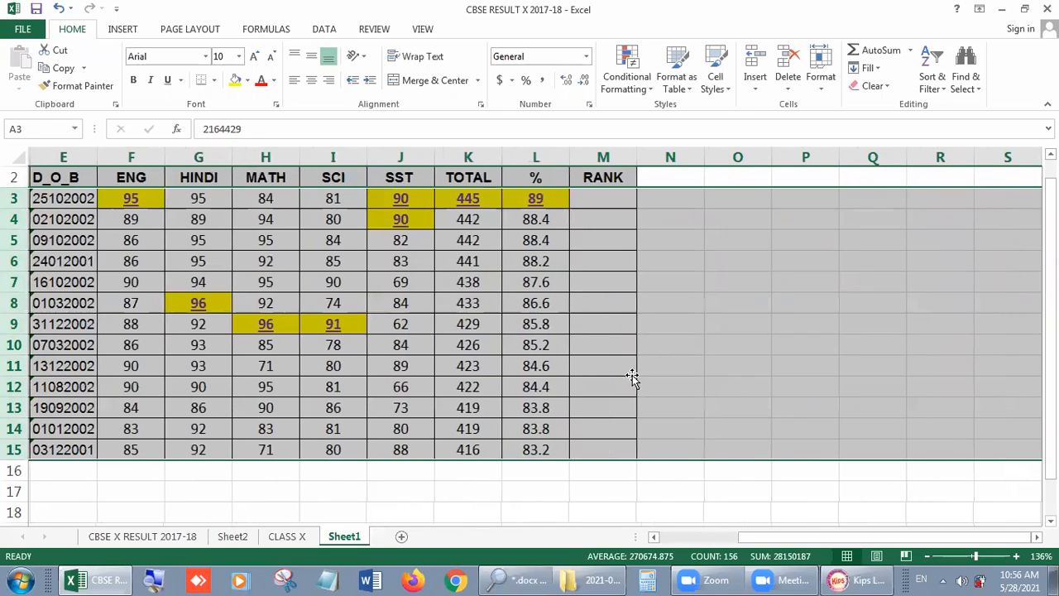
left_click(632, 376)
left_click(538, 201)
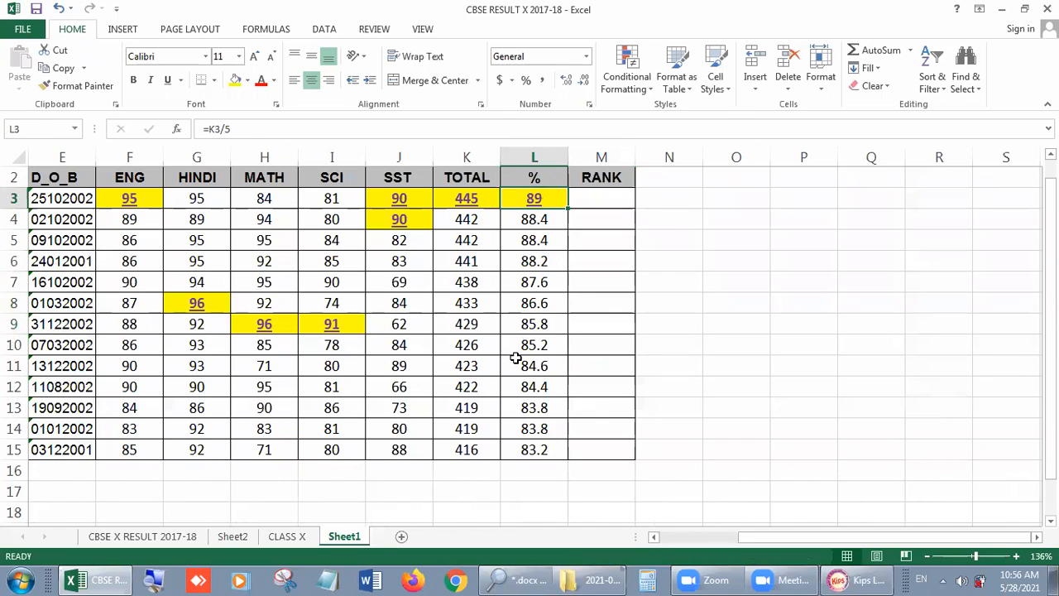
key("Down")
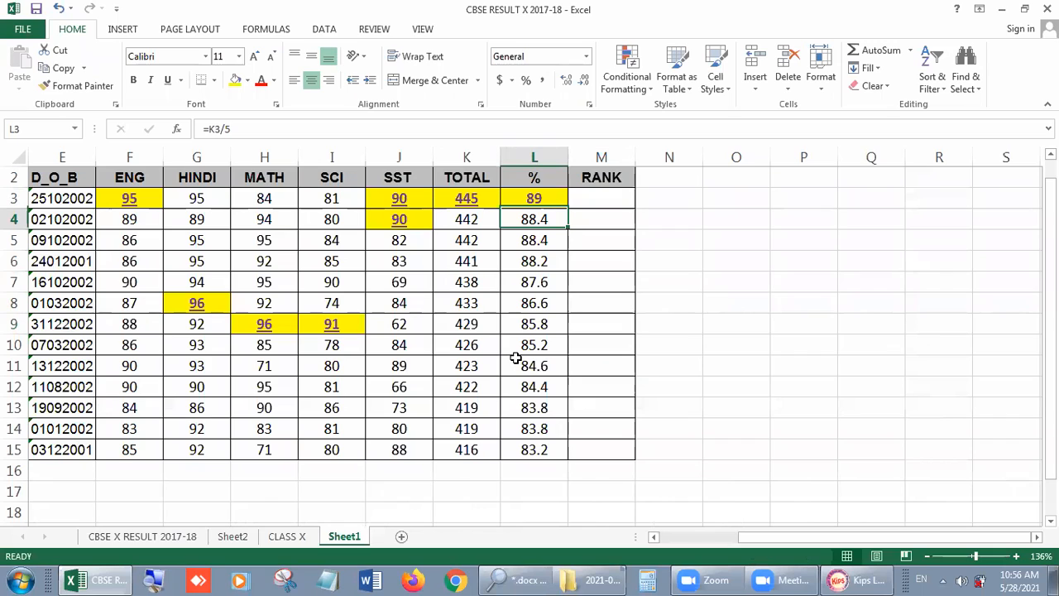
key("Down")
key("Down")
key("Down")
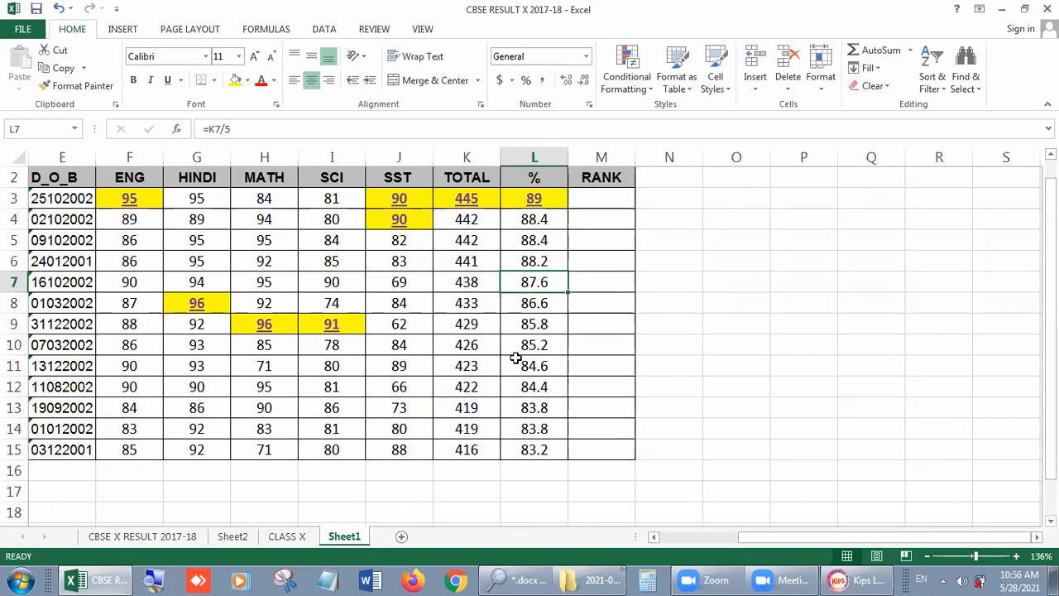
key("Down")
key("Down")
key("Down")
key("Down")
key("Down")
key("Down")
key("Down")
key("Down")
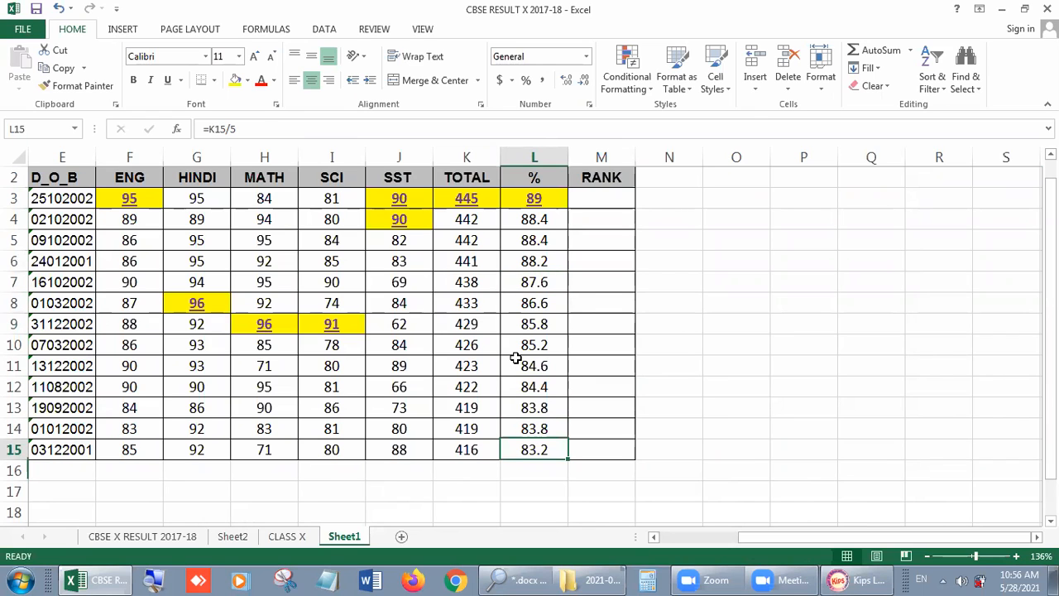
Examine the last student's record in row 15 across to column A and back to its % value in column L.
key("Left")
key("Left")
key("Left")
key("Left")
key("Left")
key("Left")
key("Left")
key("Left")
key("Left")
key("Left")
key("Left")
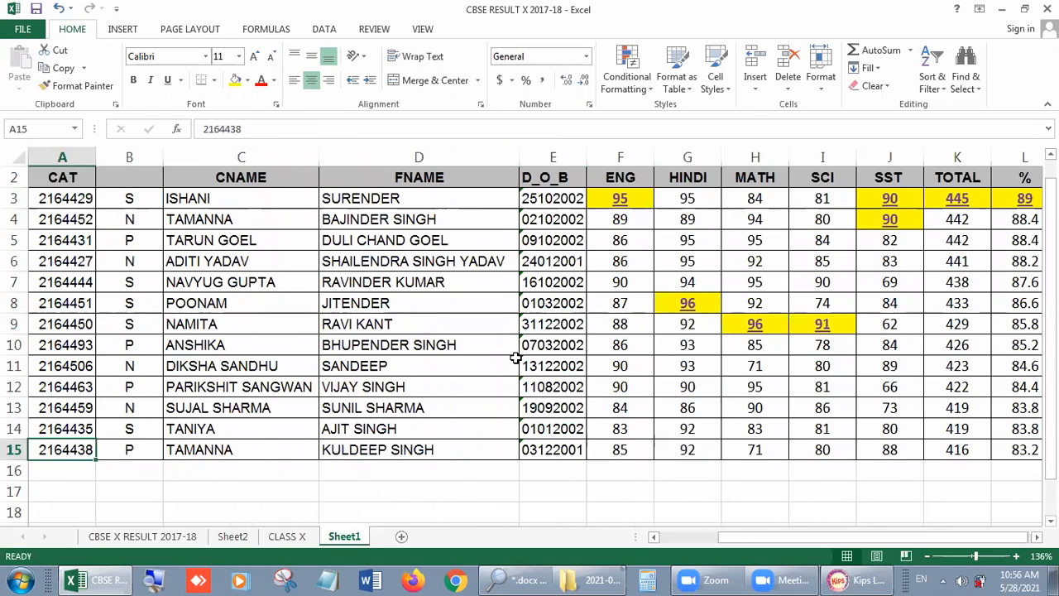
key("Right")
key("Right")
key("Right")
key("Right")
key("Right")
key("Right")
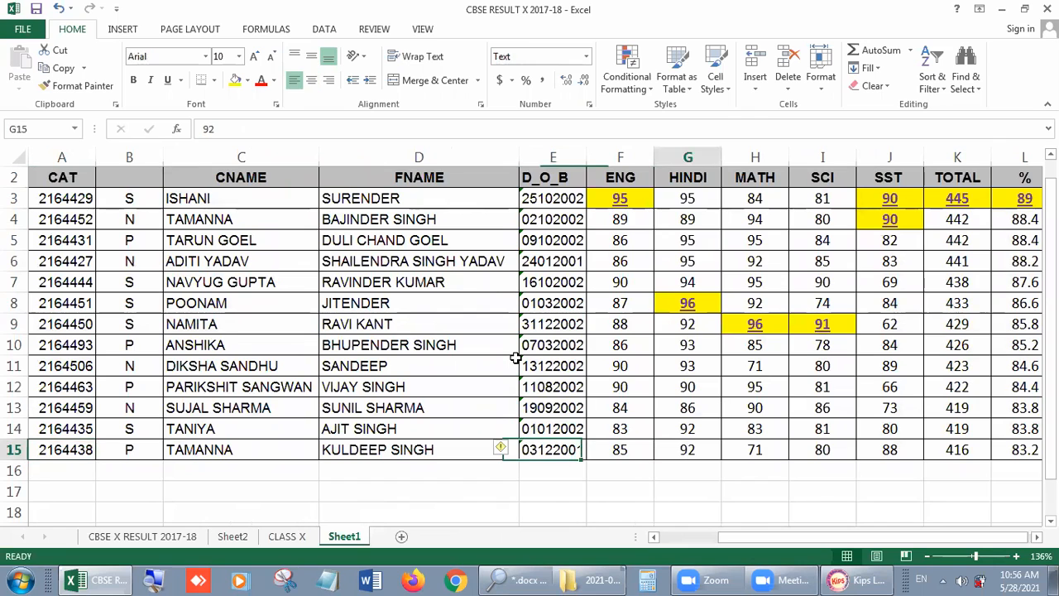
key("Right")
key("Right")
key("Right")
key("Right")
key("Right")
key("Right")
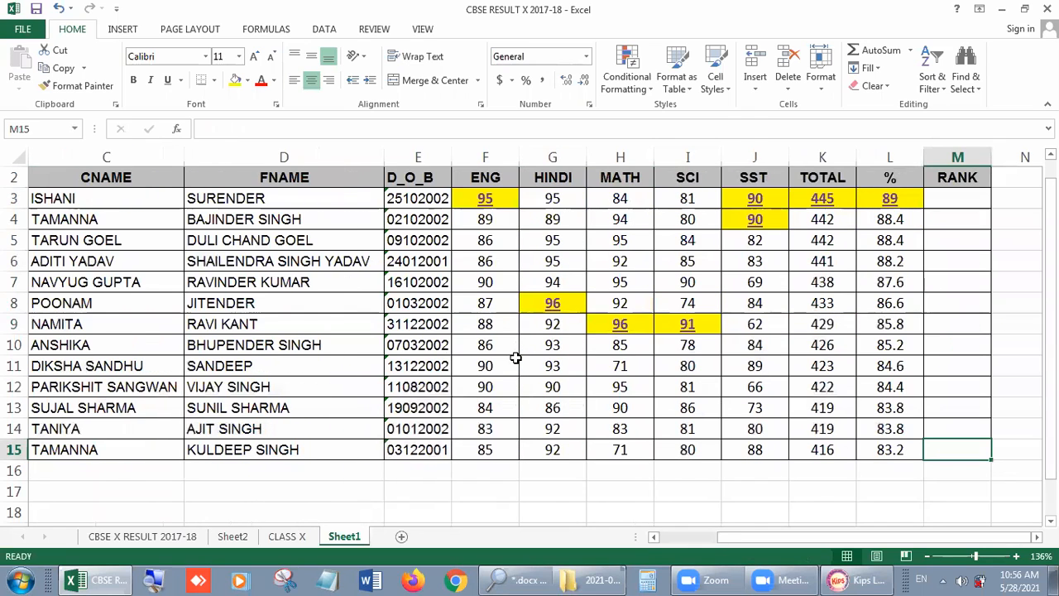
key("Left")
key("Up")
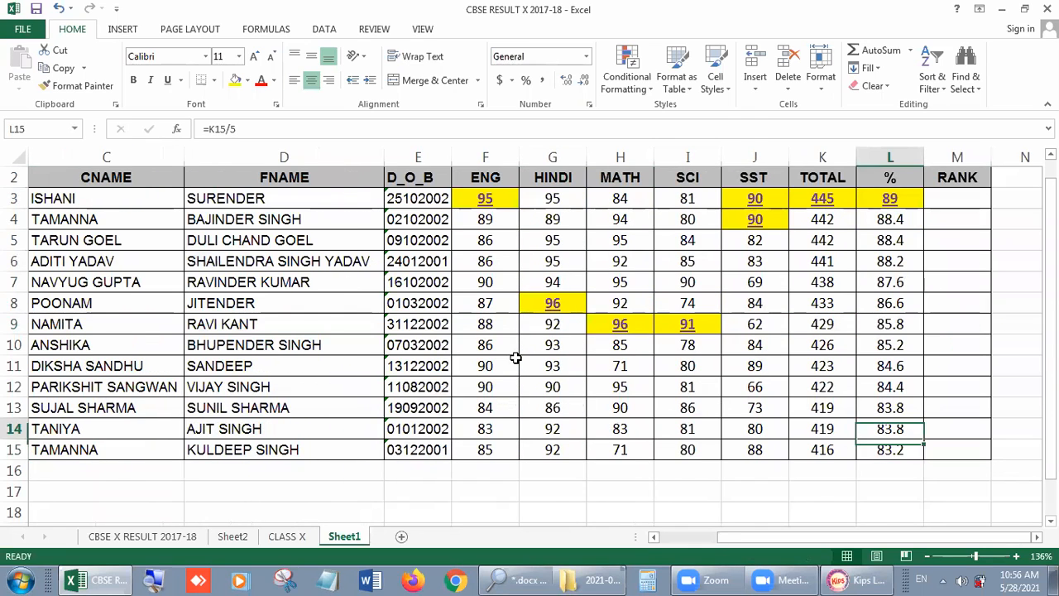
key("Down")
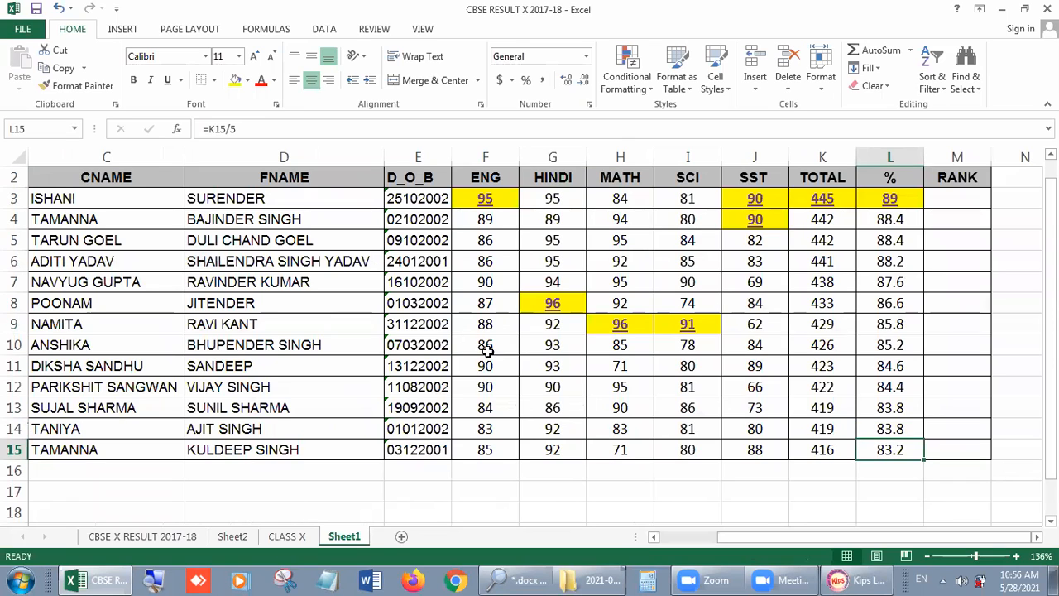